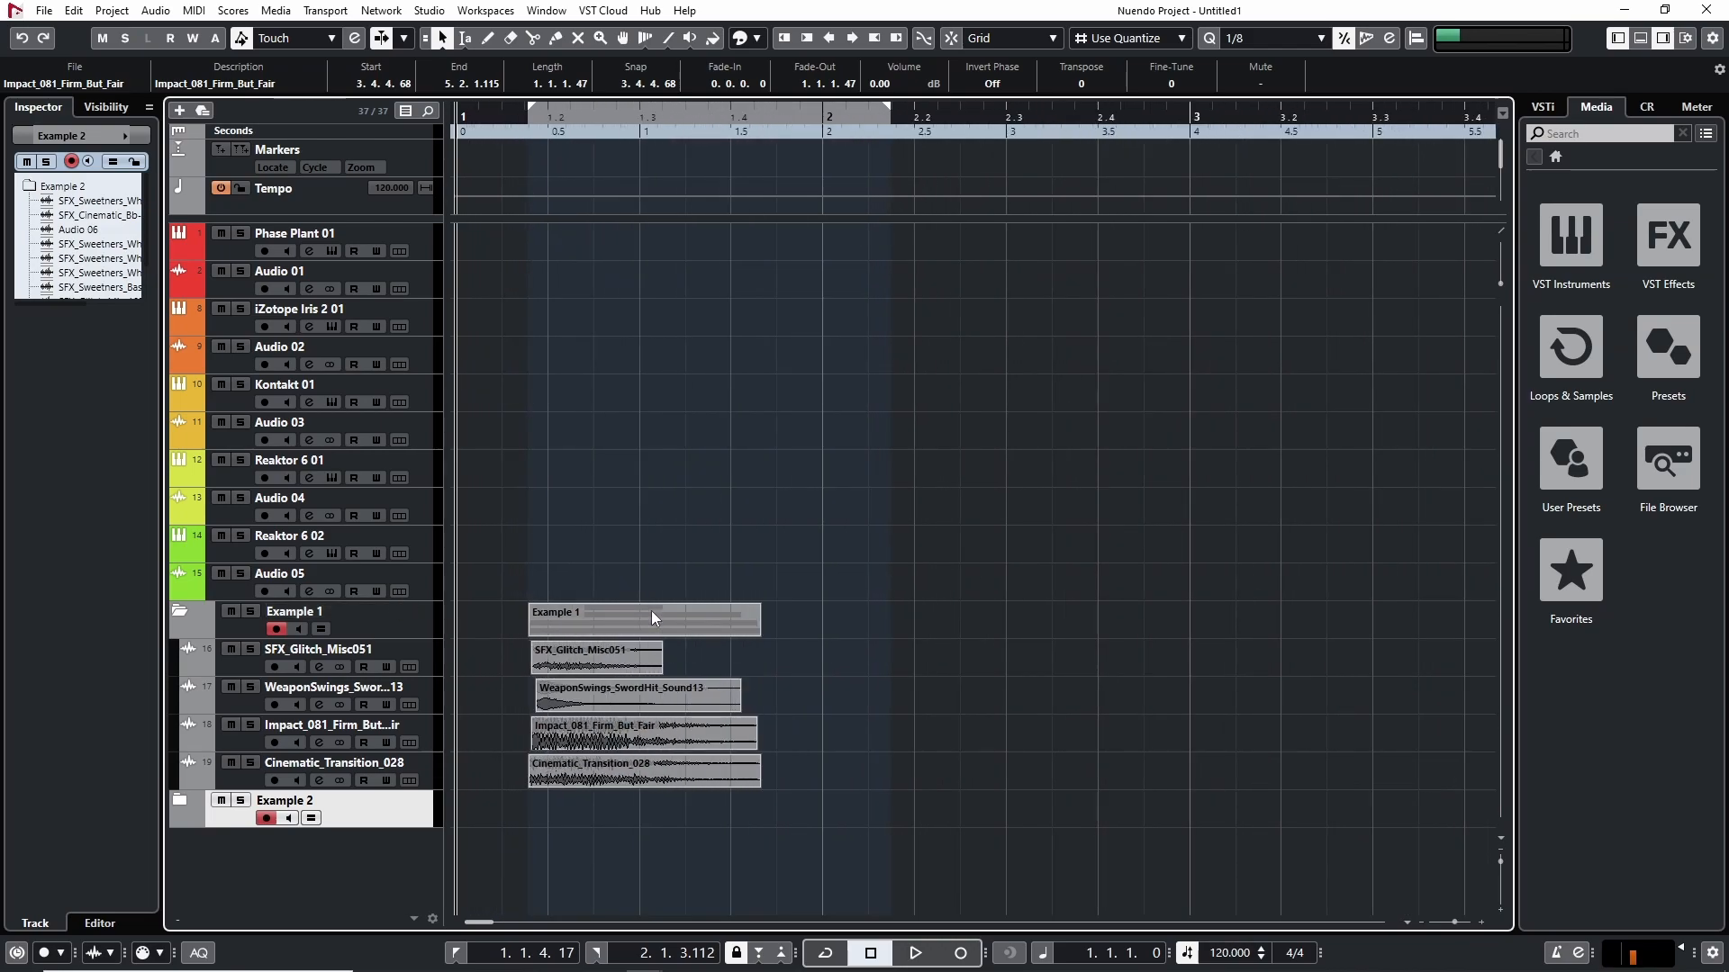
{"action": "key", "text": "h"}
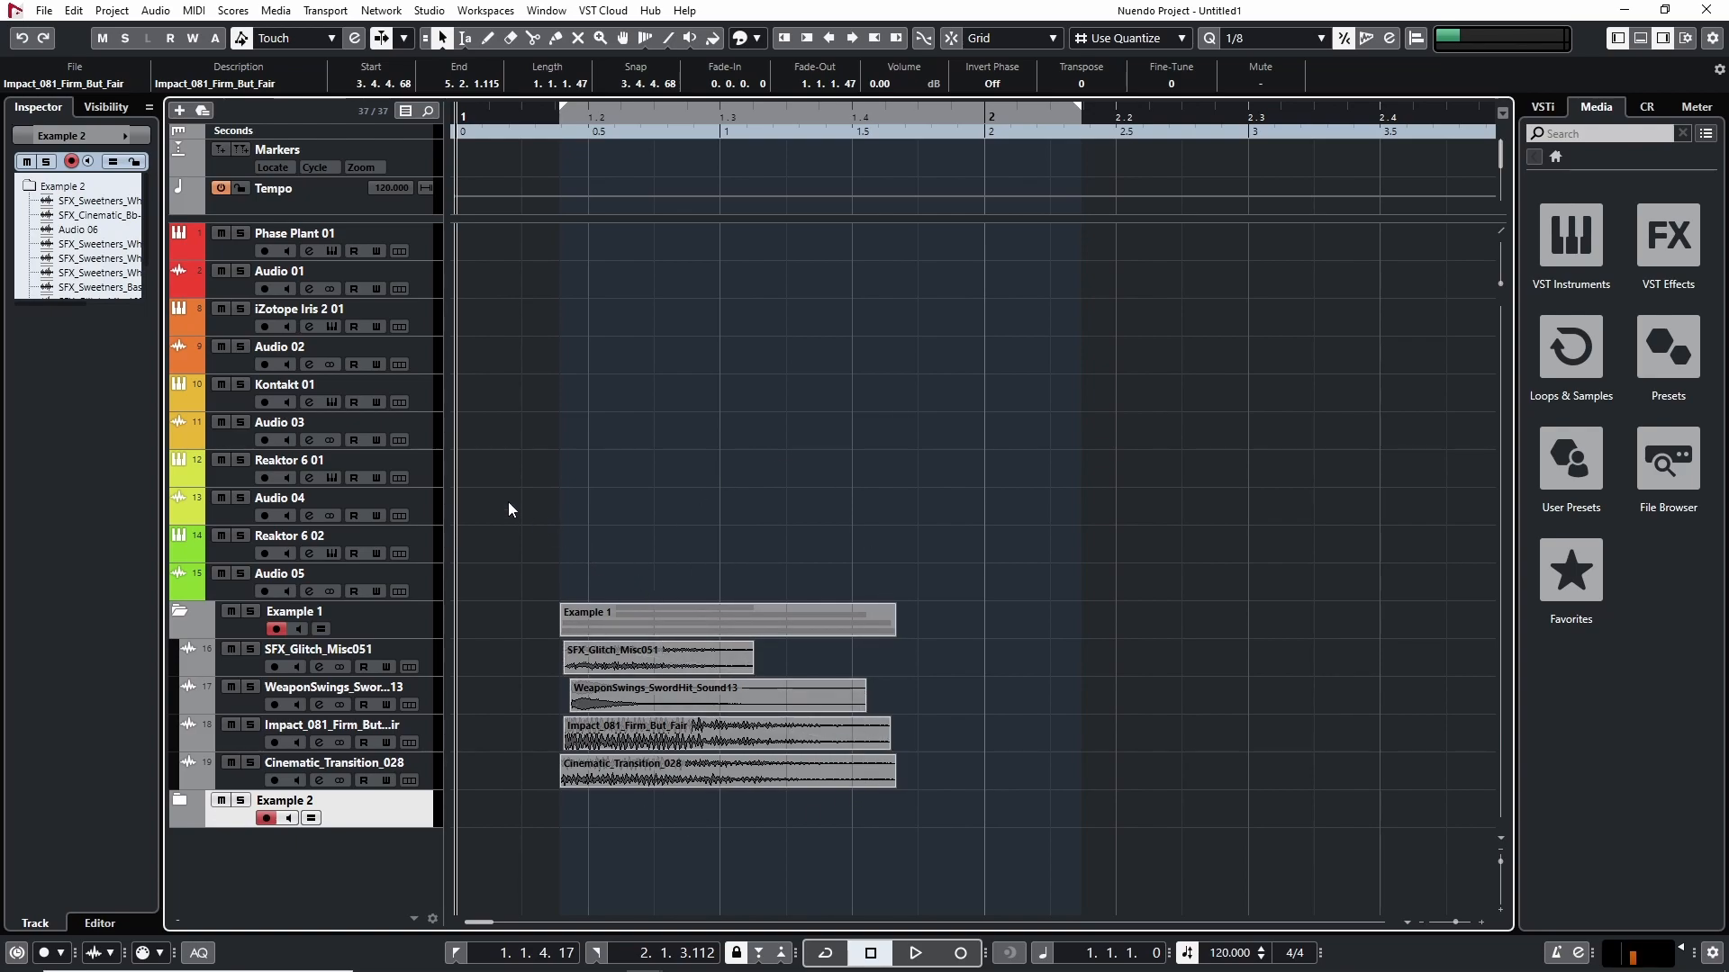
{"action": "key", "text": "h"}
{"action": "key", "text": "g"}
{"action": "key", "text": "h"}
{"action": "key", "text": "h"}
Play the layered Example 1 clips from just before the first stack, continuing with the second stack near bar 4
{"action": "key", "text": "g"}
{"action": "key", "text": "g"}
{"action": "key", "text": "g"}
{"action": "key", "text": "g"}
{"action": "key", "text": "g"}
{"action": "key", "text": "g"}
{"action": "key", "text": "g"}
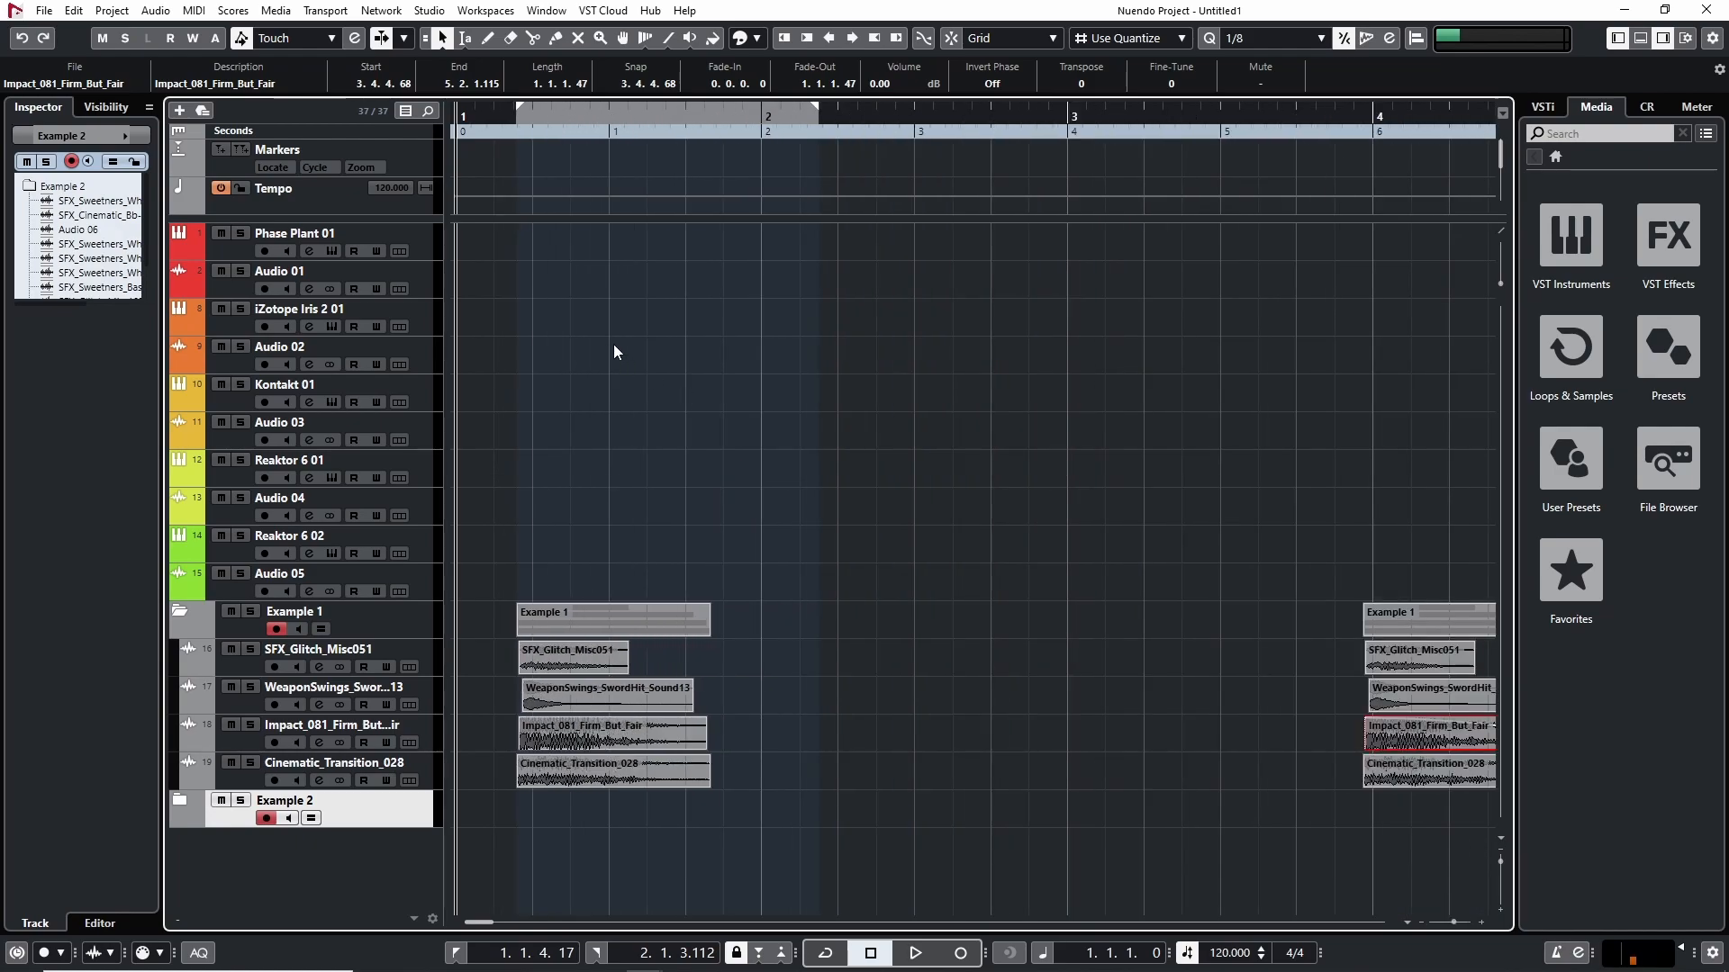
{"action": "left_click_drag", "start_coordinate": [498, 122], "coordinate": [515, 127]}
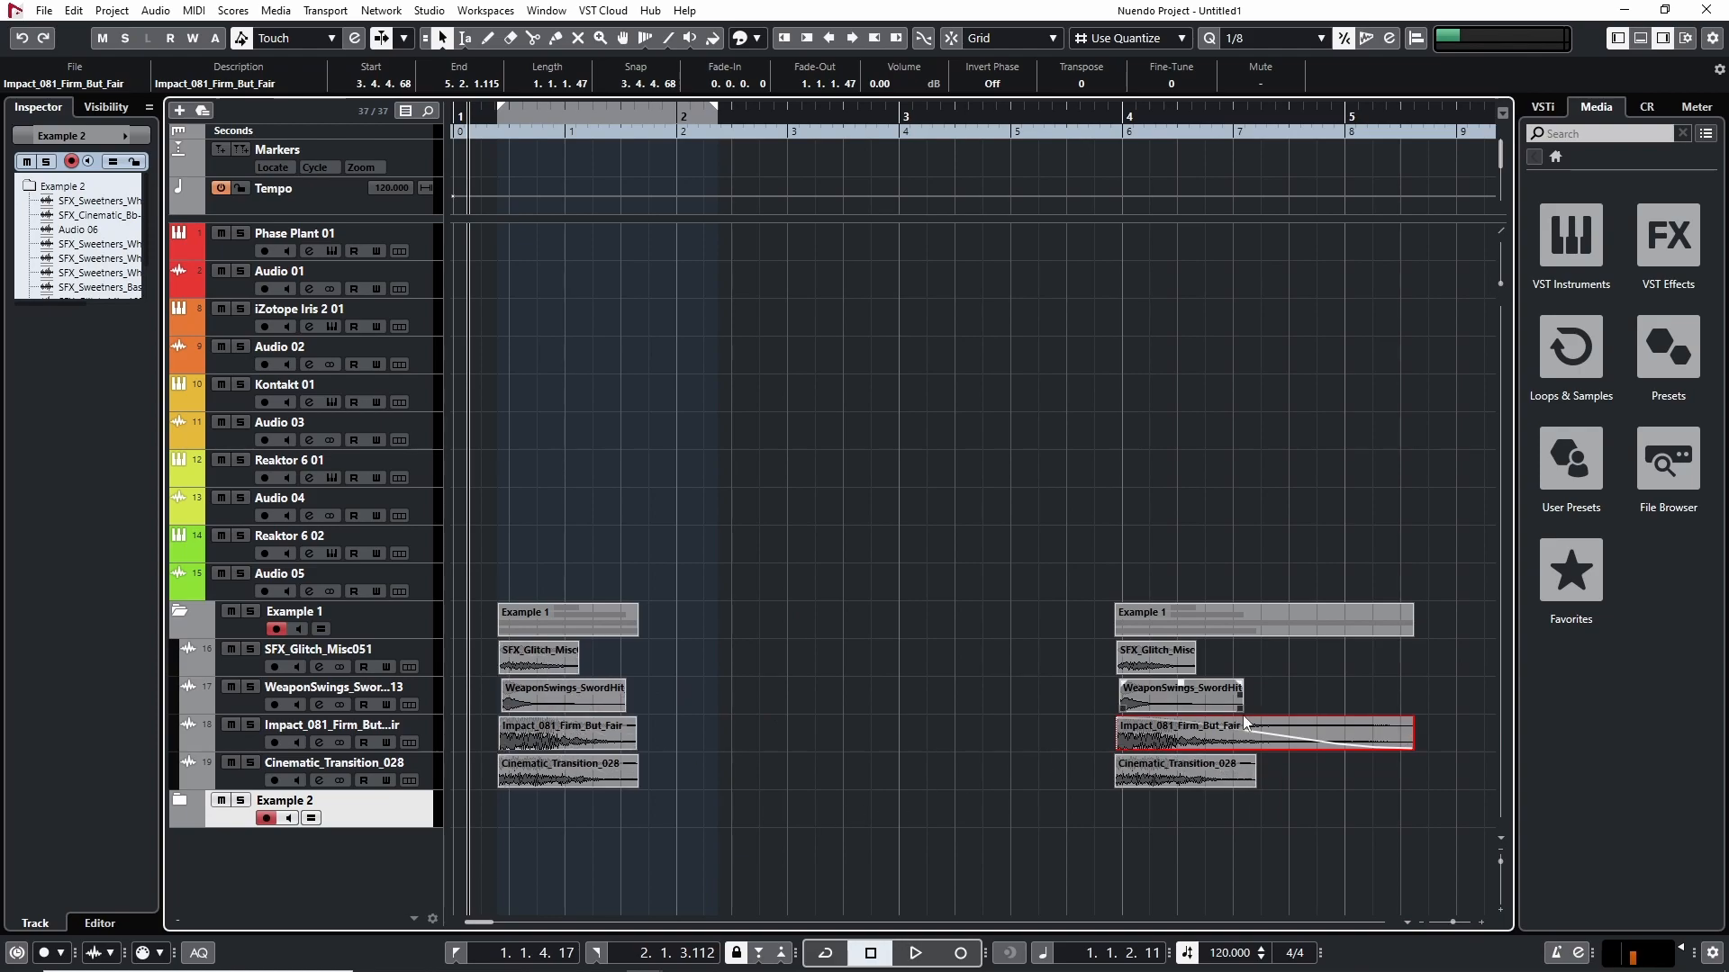
{"action": "left_click_drag", "start_coordinate": [511, 118], "coordinate": [488, 120]}
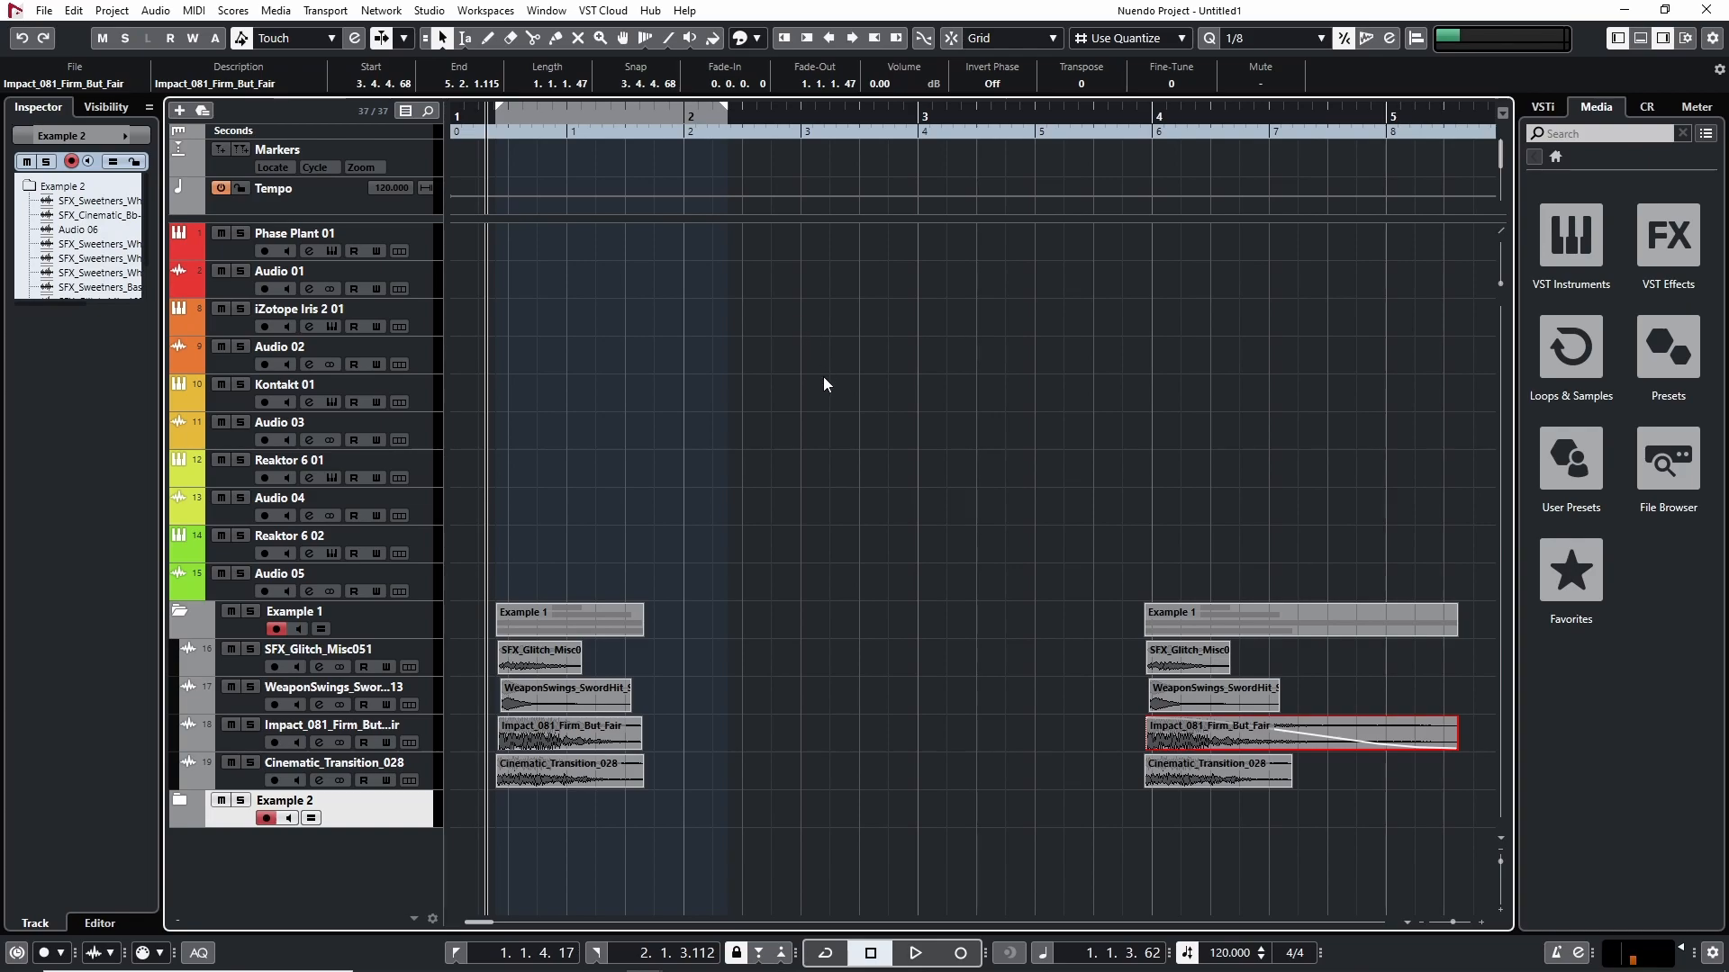
{"action": "key", "text": "space"}
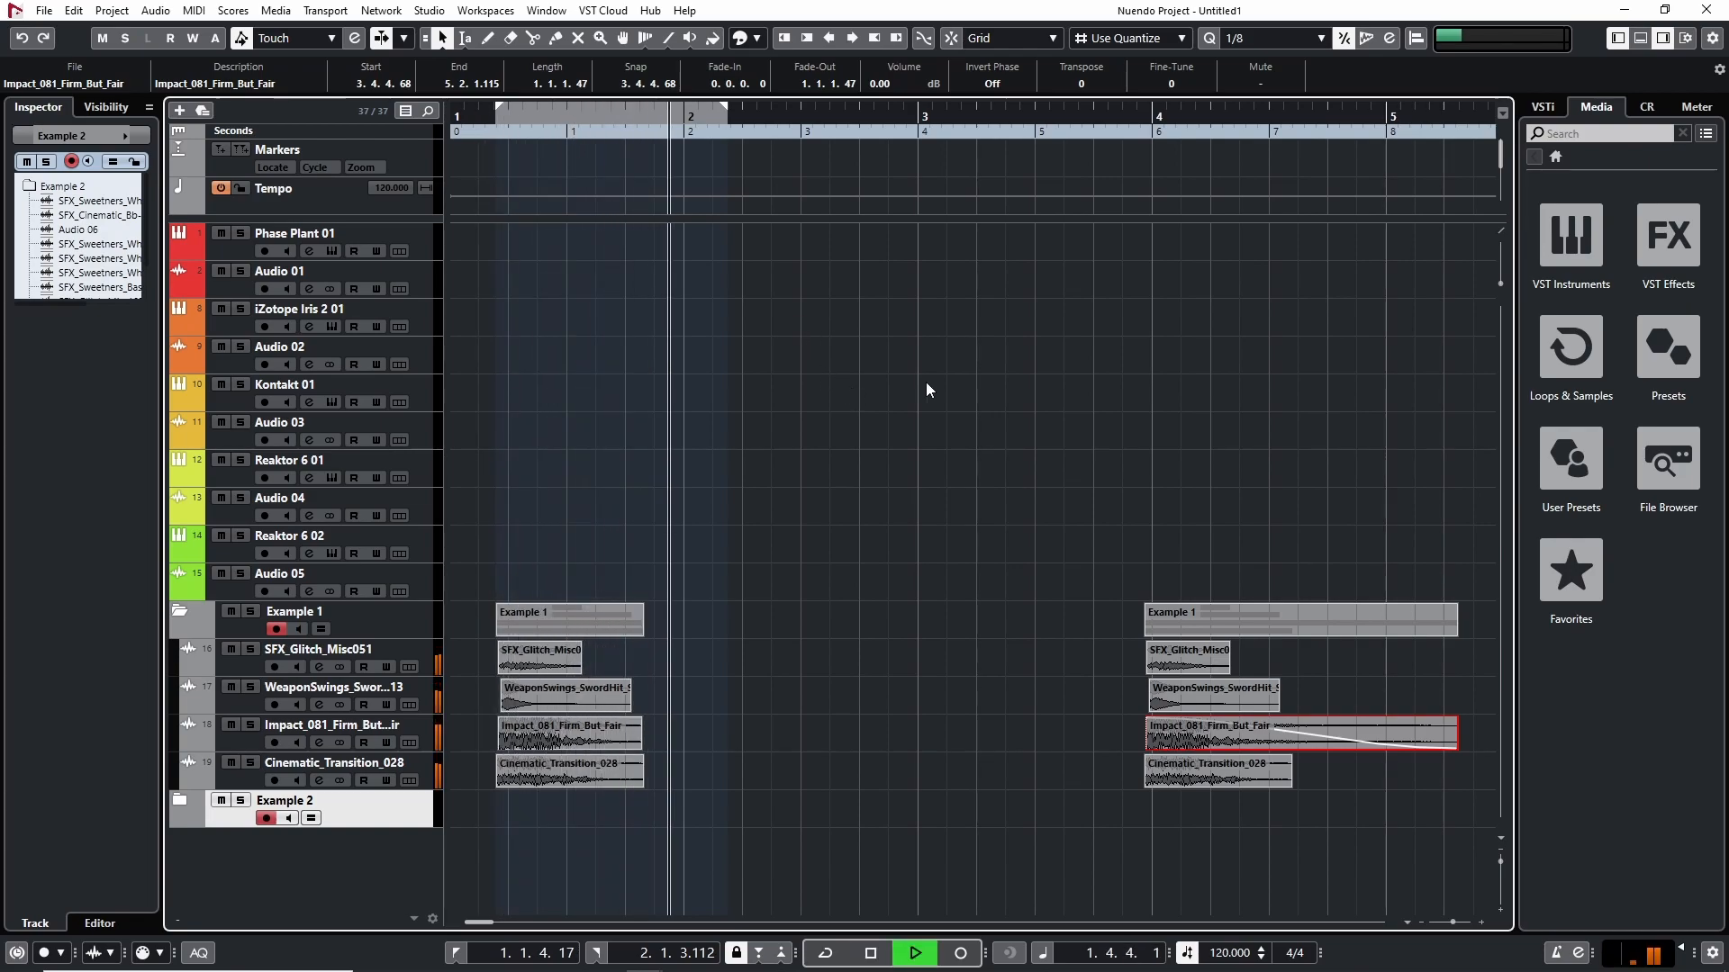
{"action": "left_click", "coordinate": [1133, 120]}
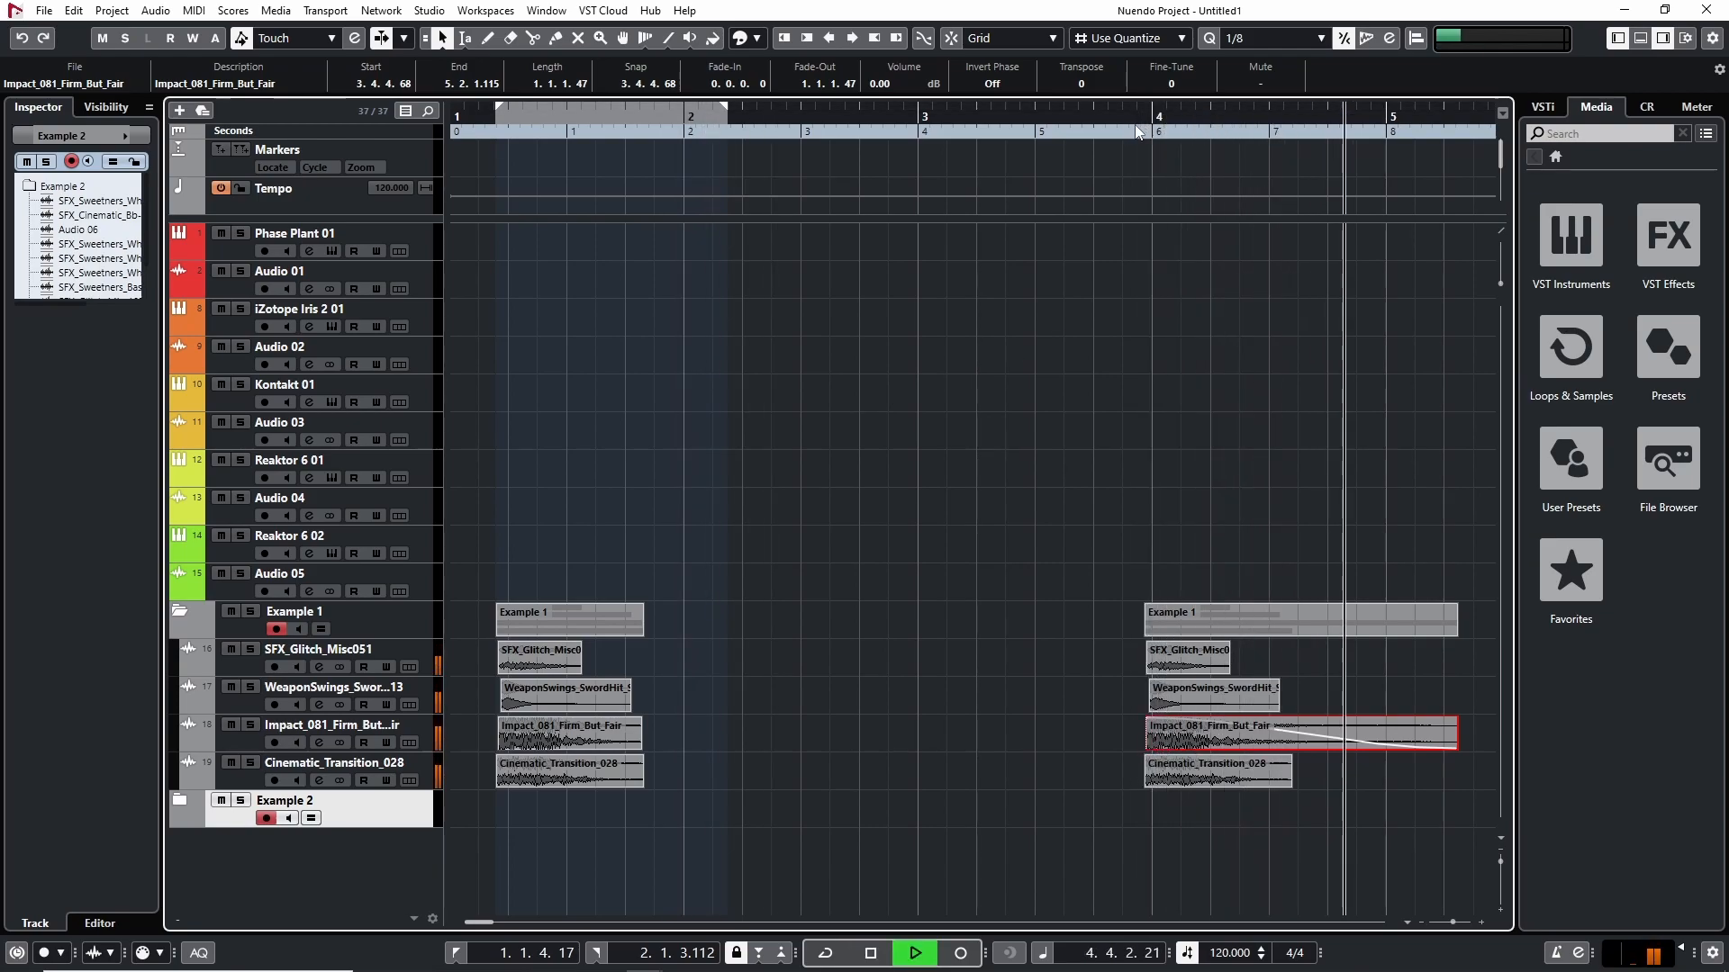
Replay the first and second Example 1 stacks to compare them, and stop playback
{"action": "left_click_drag", "start_coordinate": [1404, 270], "coordinate": [570, 186]}
{"action": "key", "text": "space"}
{"action": "left_click_drag", "start_coordinate": [740, 297], "coordinate": [1580, 387]}
{"action": "left_click", "coordinate": [494, 116]}
{"action": "key", "text": "space"}
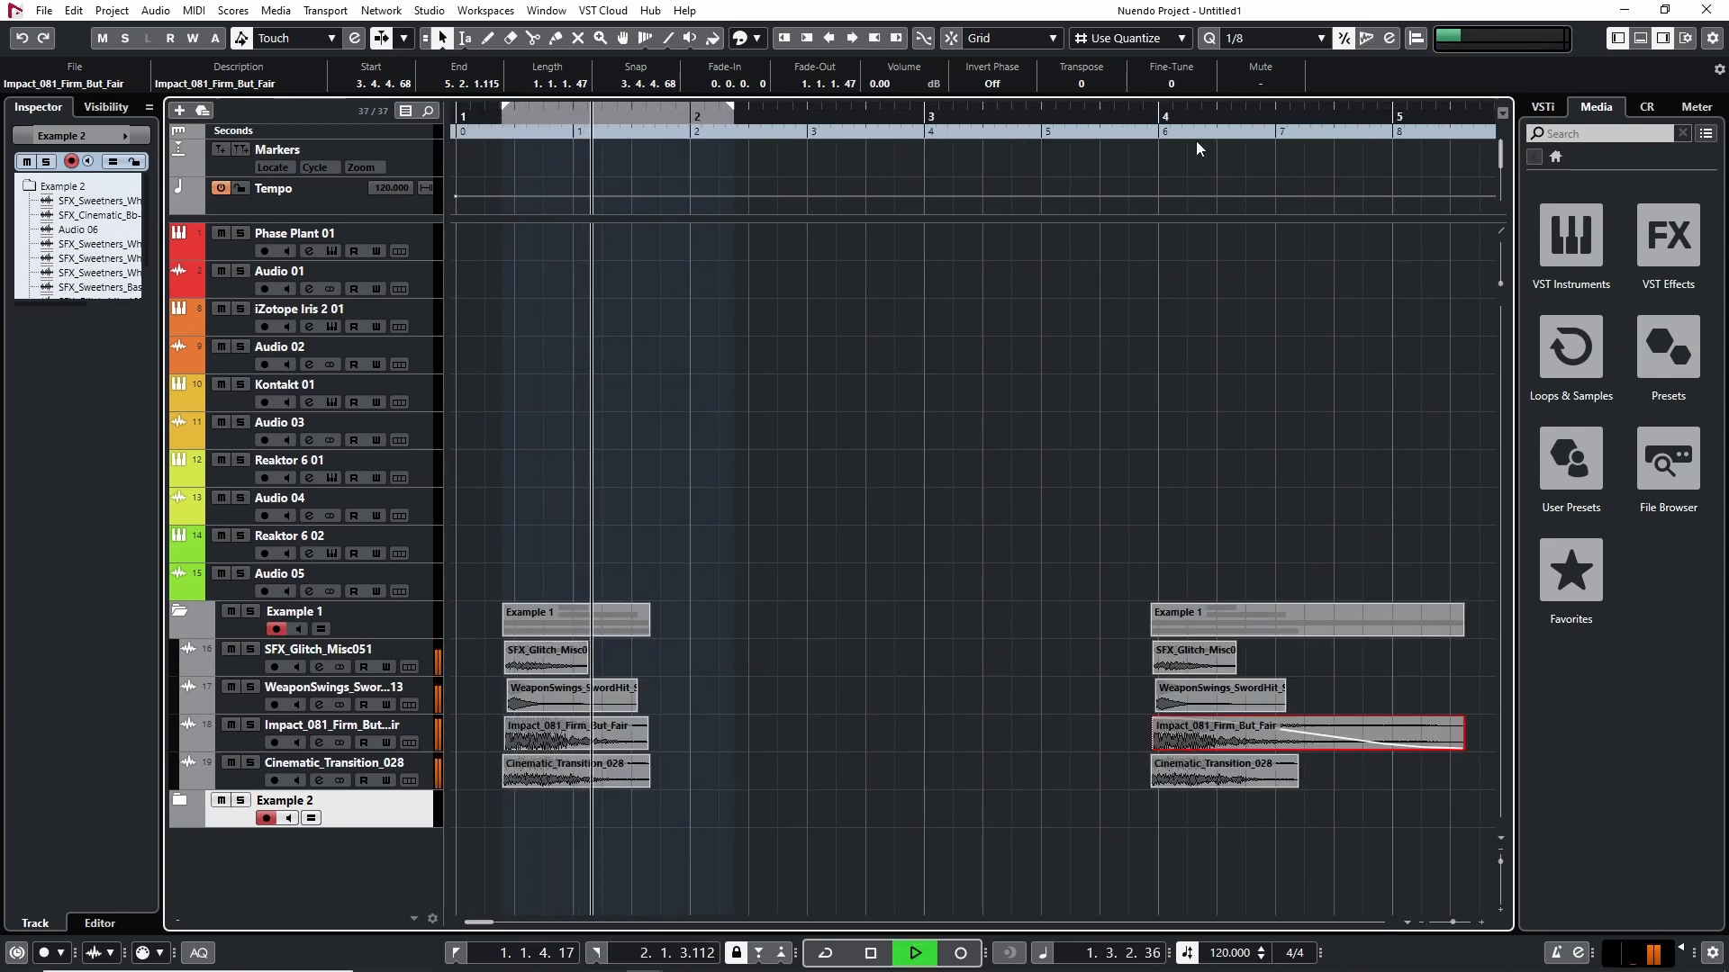
{"action": "left_click", "coordinate": [1161, 116]}
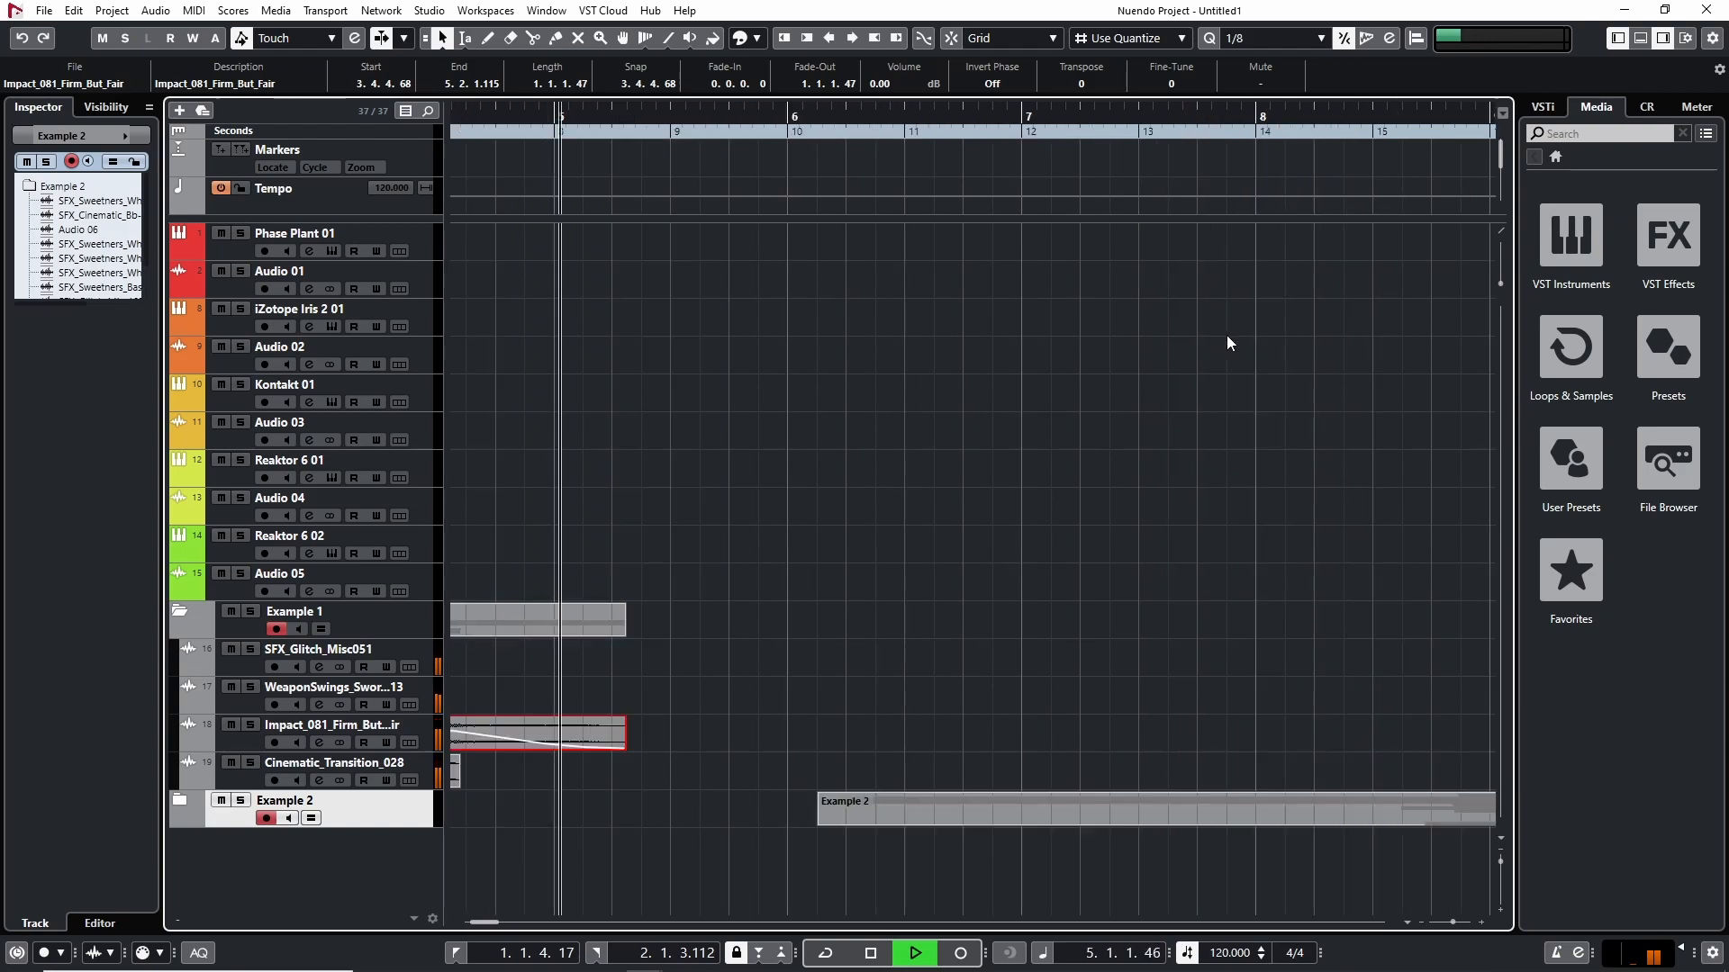
{"action": "key", "text": "space"}
{"action": "left_click_drag", "start_coordinate": [569, 465], "coordinate": [1457, 452]}
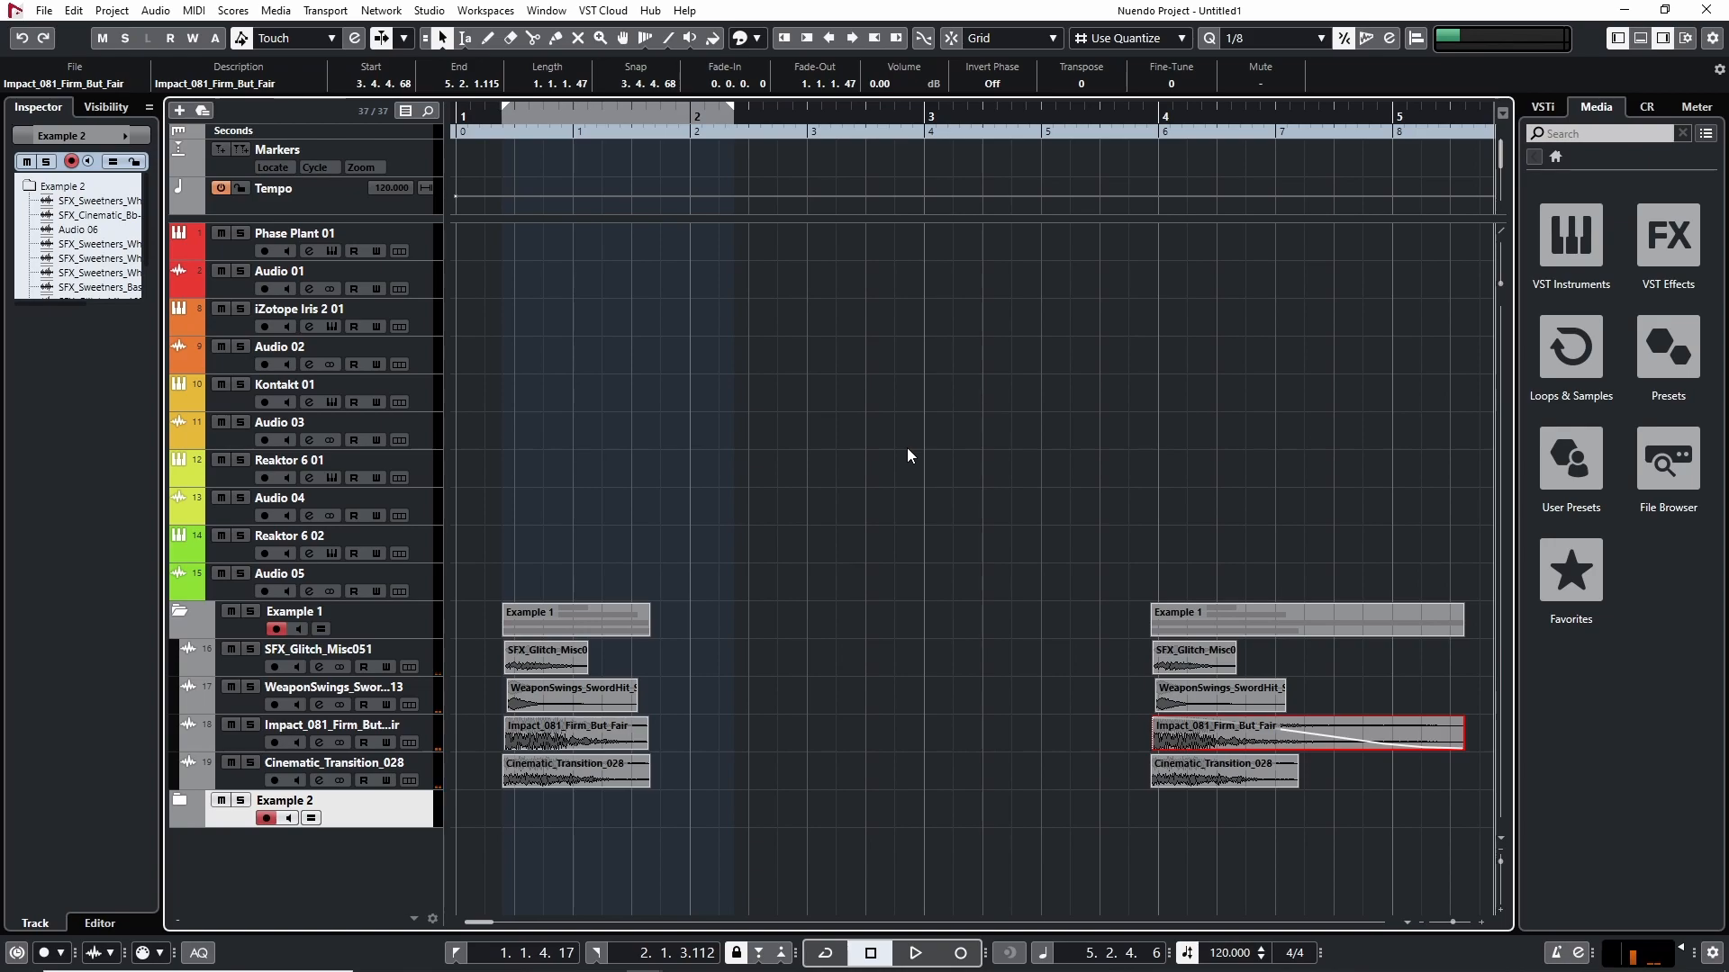
Examine where each of the four layered clips starts in the first Example 1 stack
{"action": "key", "text": "h"}
{"action": "key", "text": "h"}
{"action": "key", "text": "h"}
{"action": "left_click_drag", "start_coordinate": [656, 482], "coordinate": [1234, 465]}
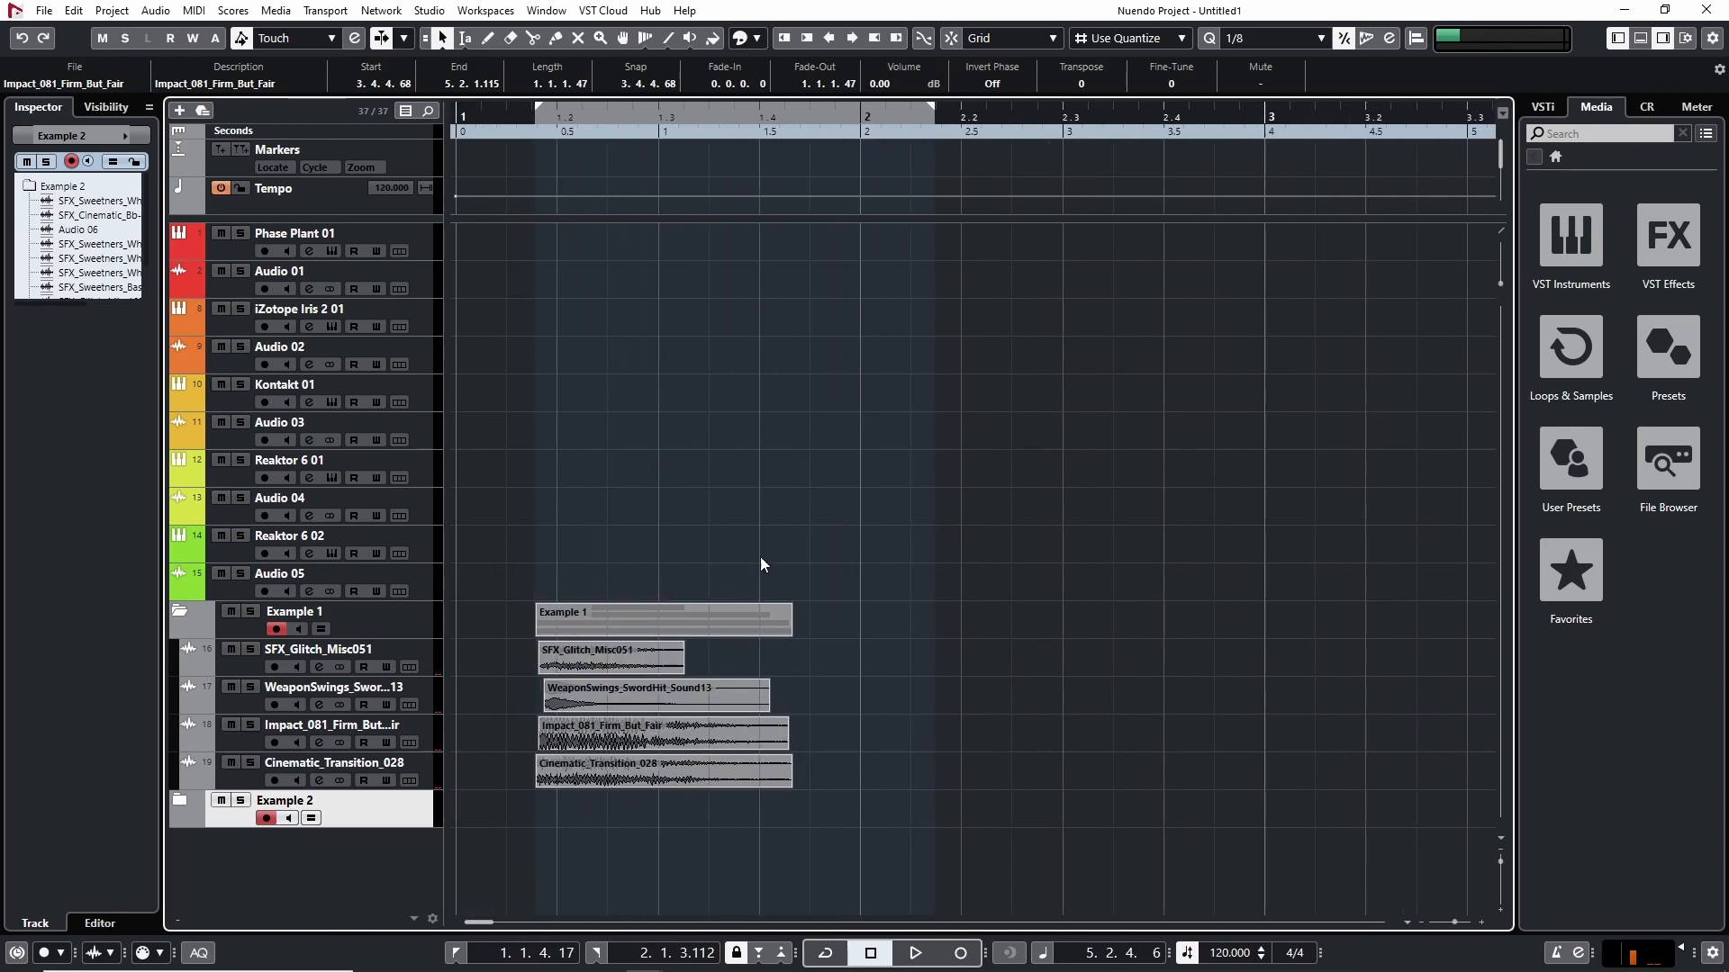
{"action": "key", "text": "h"}
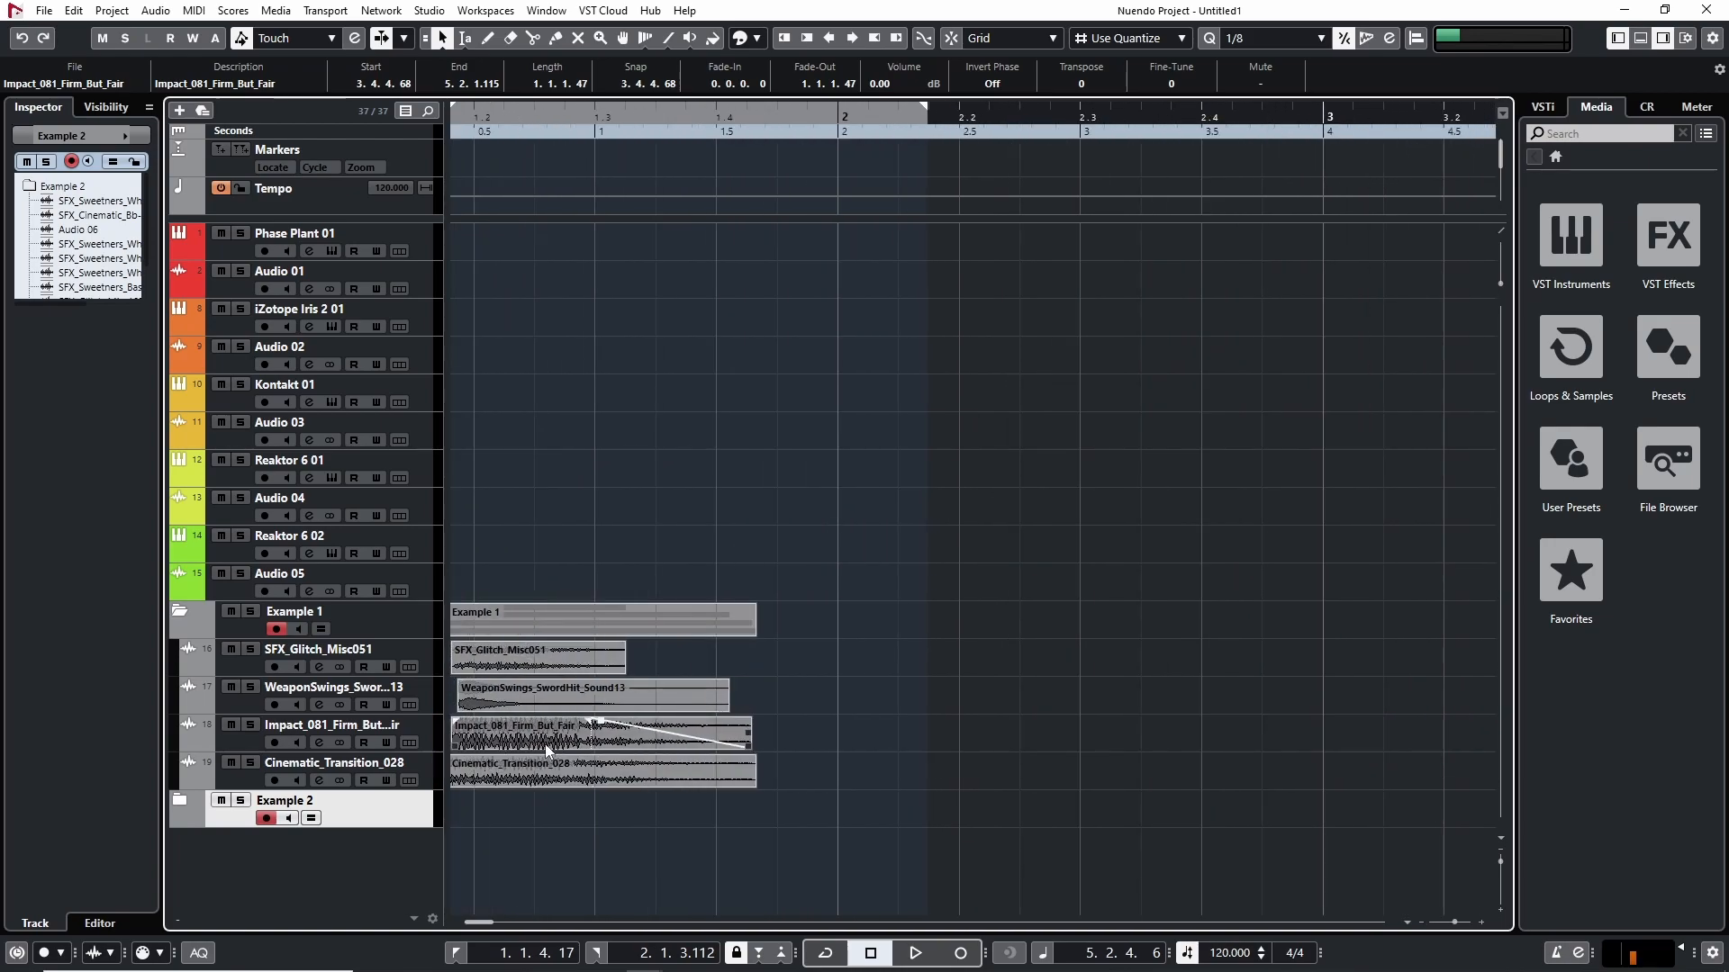
{"action": "key", "text": "h"}
{"action": "scroll", "coordinate": [546, 747], "scroll_direction": "left", "scroll_amount": 4}
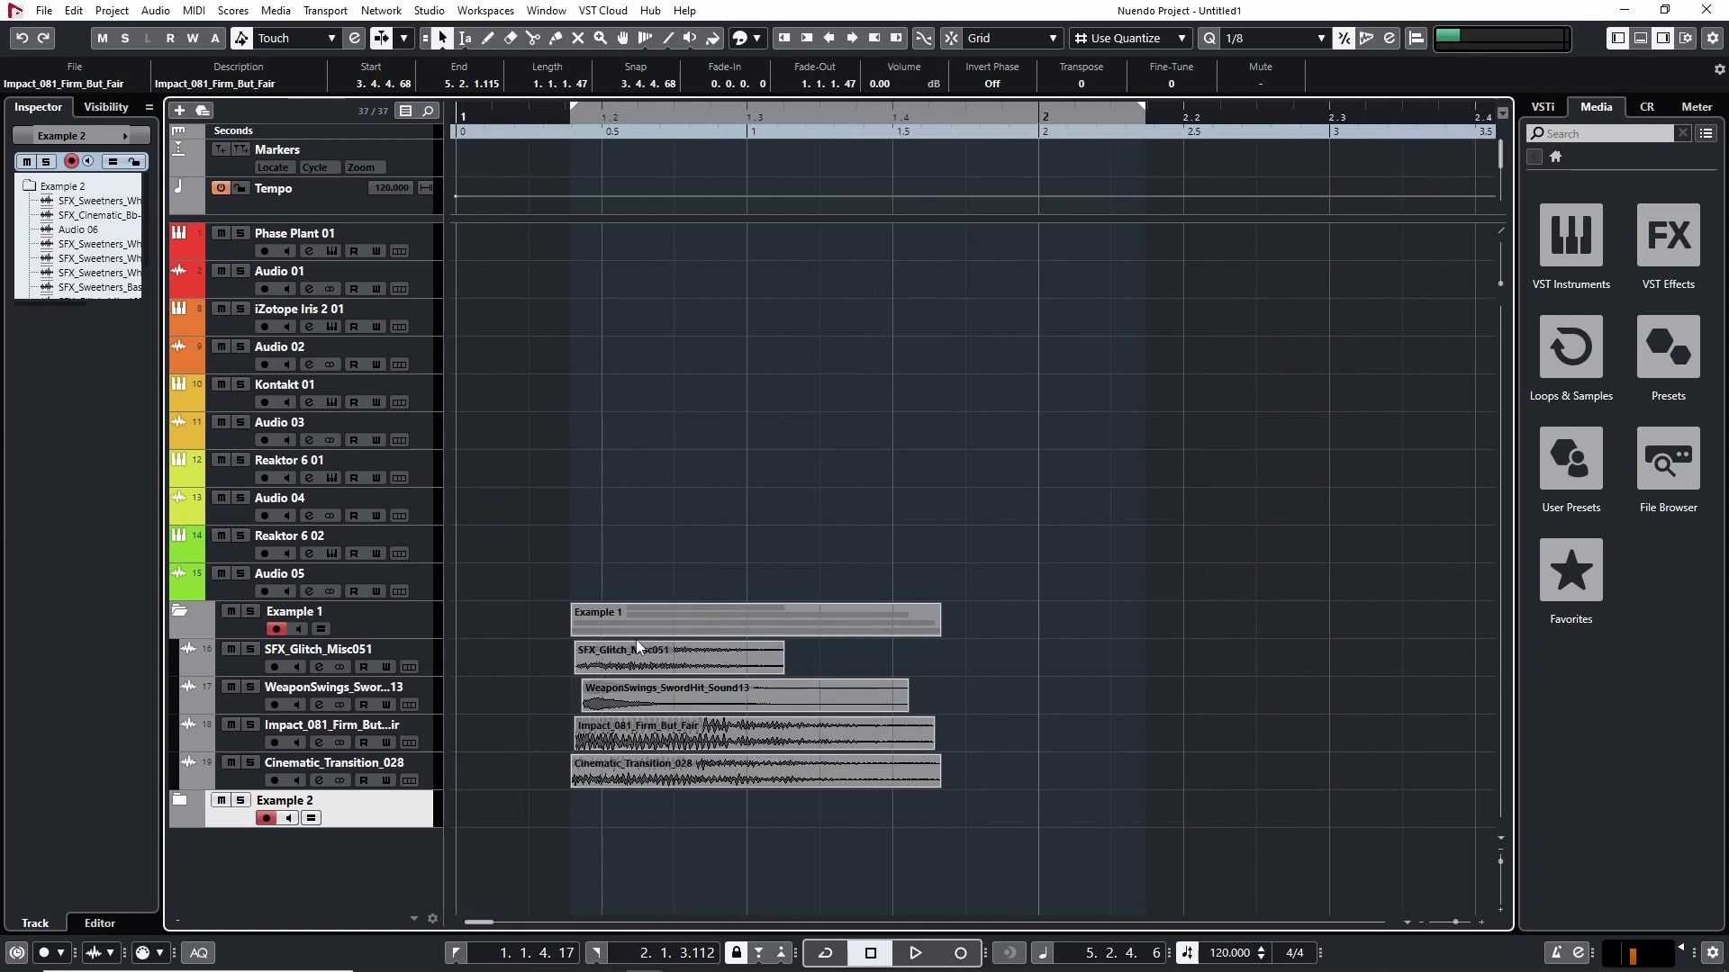
{"action": "left_click", "coordinate": [583, 692]}
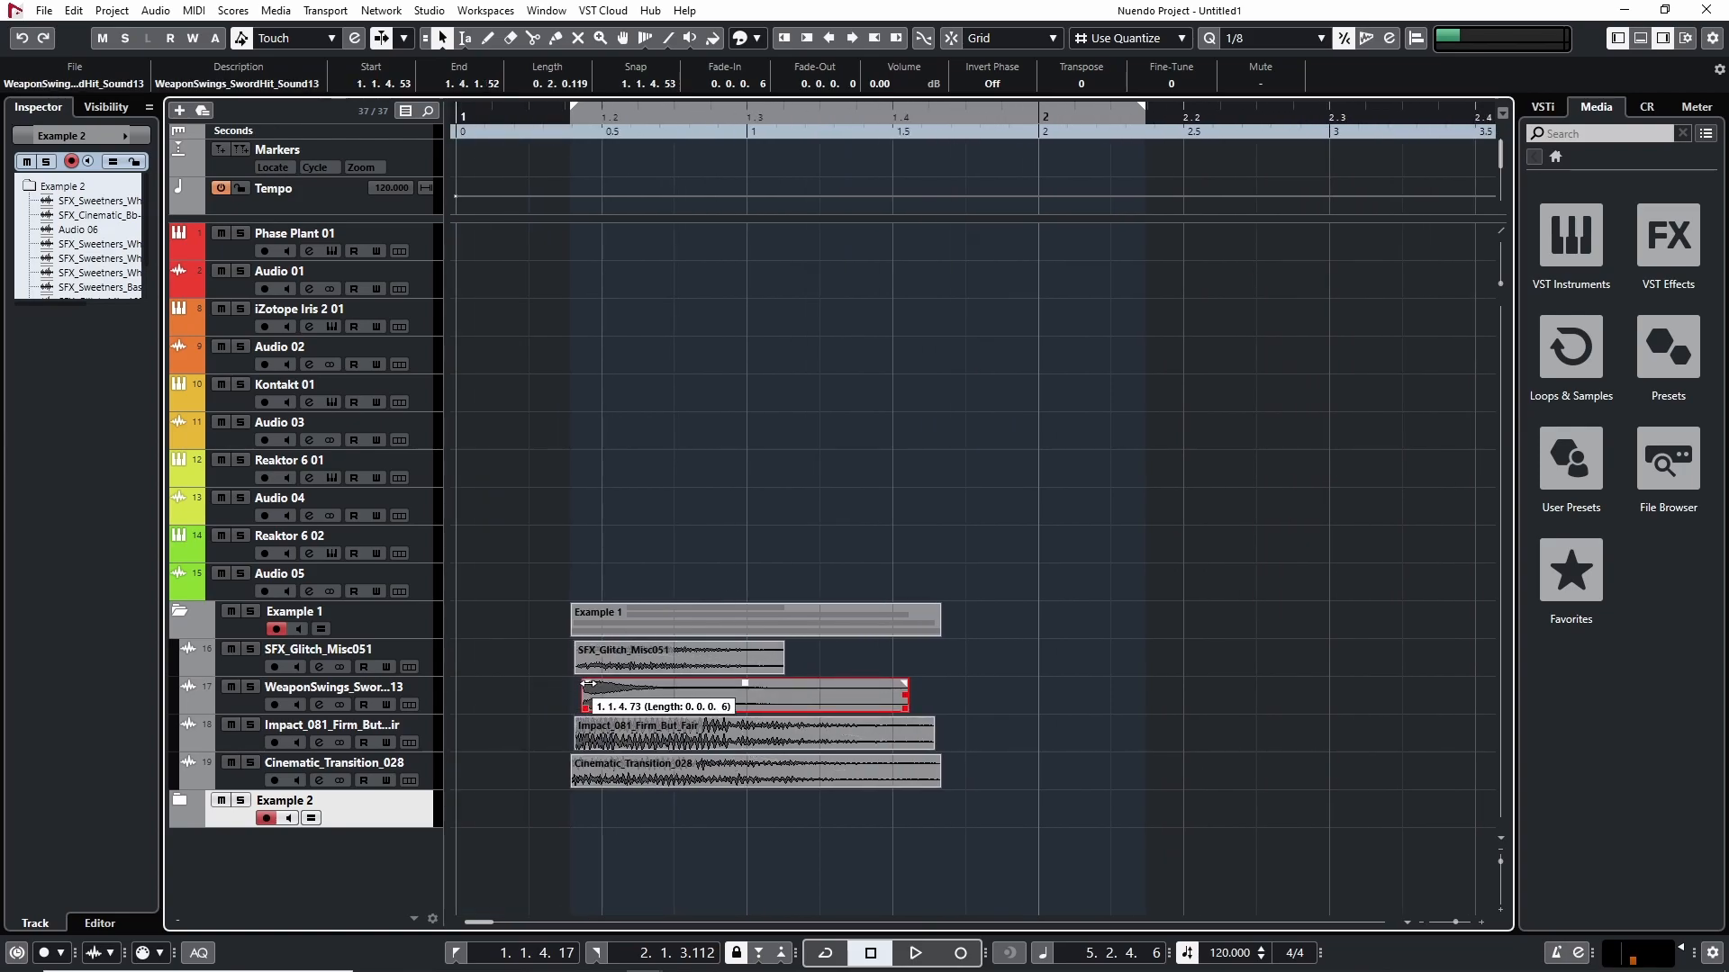
{"action": "left_click", "coordinate": [573, 645]}
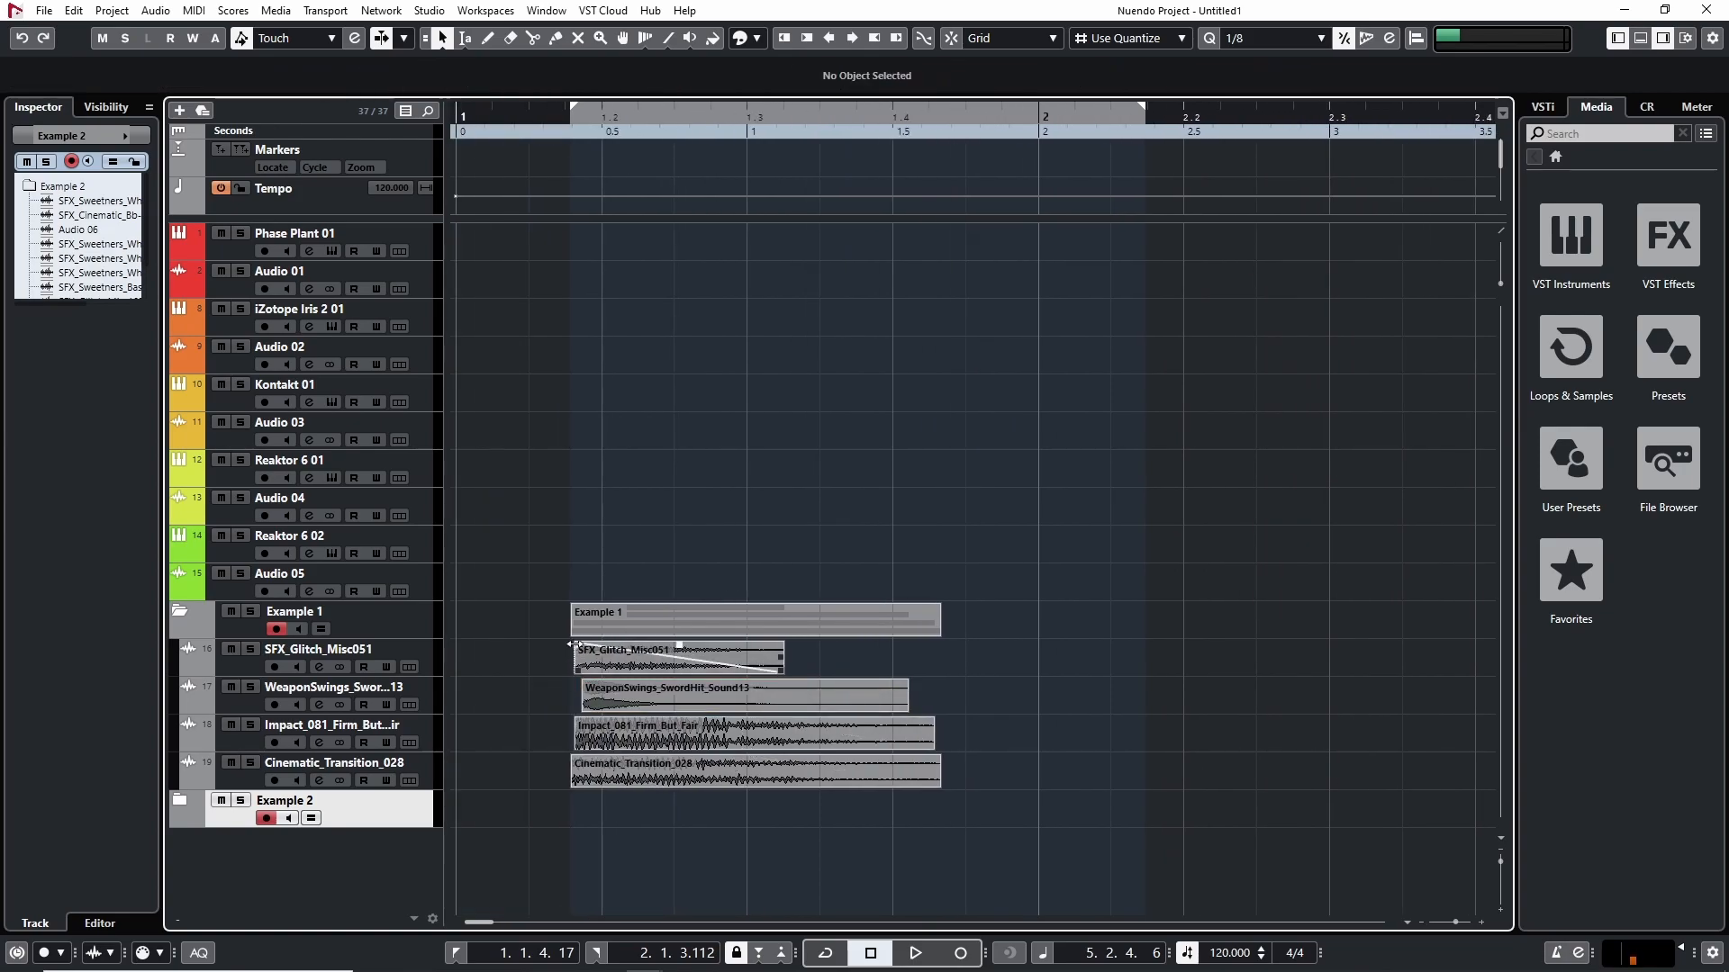
{"action": "left_click", "coordinate": [578, 721]}
{"action": "left_click", "coordinate": [573, 763]}
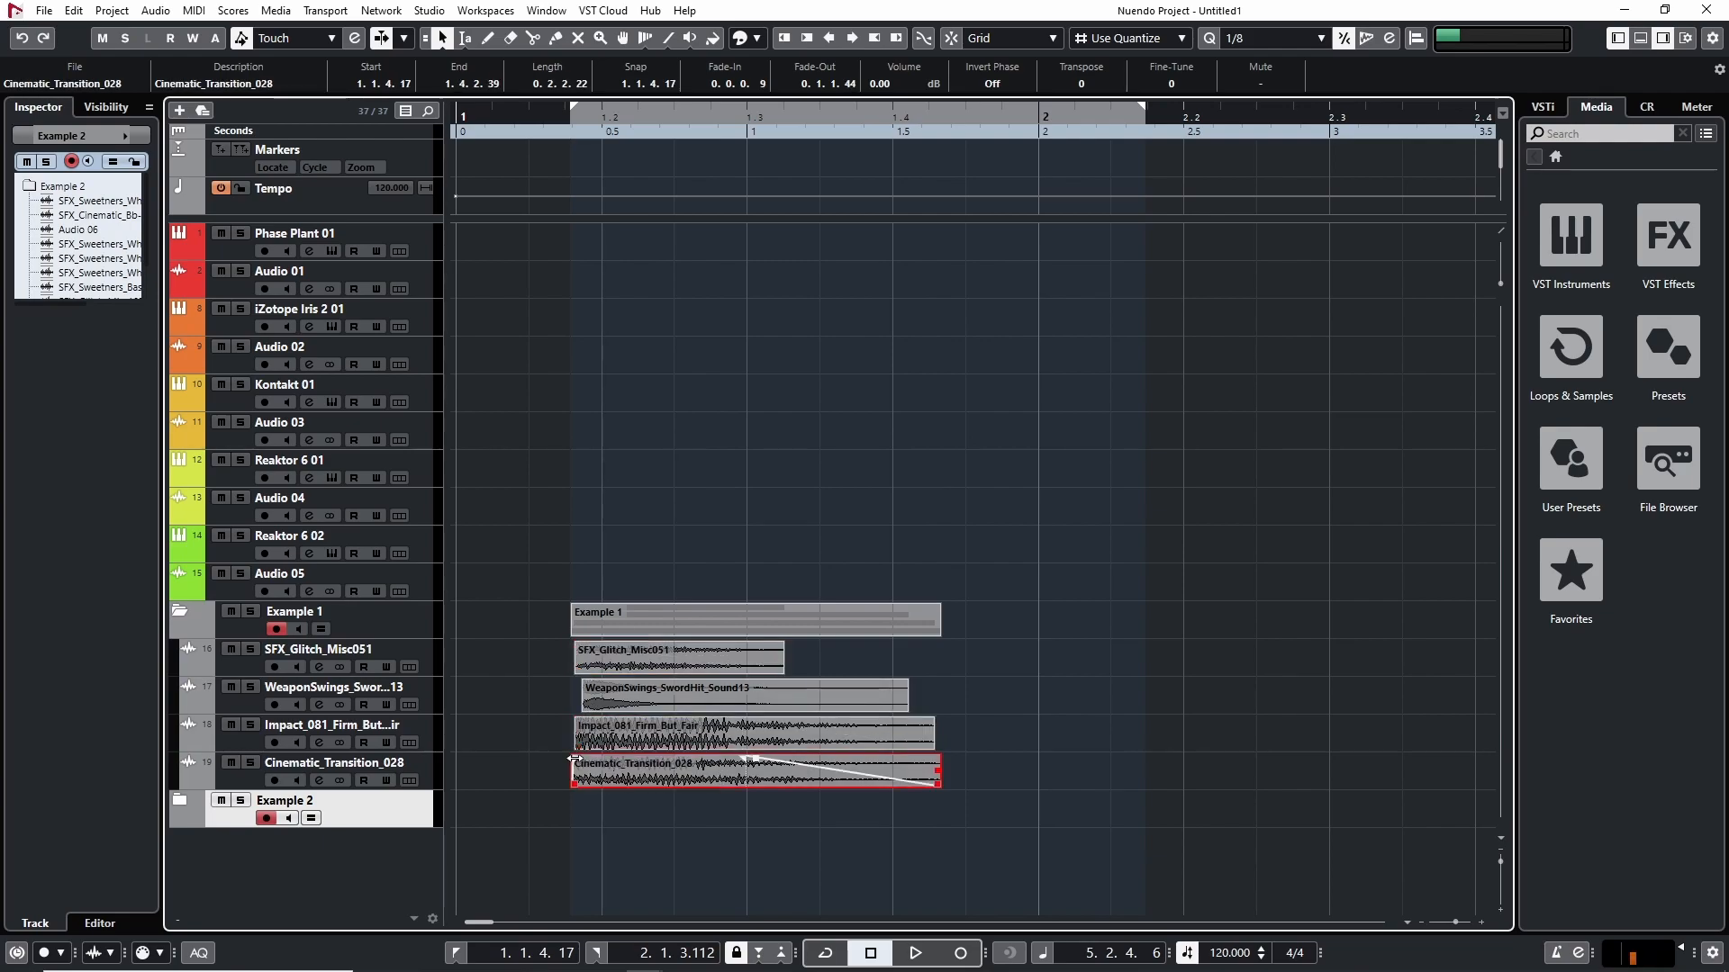
Compare the start offsets of the Impact, Cinematic Transition, WeaponSwings and SFX_Glitch clips by selecting them one after another
{"action": "left_click", "coordinate": [578, 734]}
{"action": "left_click", "coordinate": [572, 760]}
{"action": "left_click", "coordinate": [578, 734]}
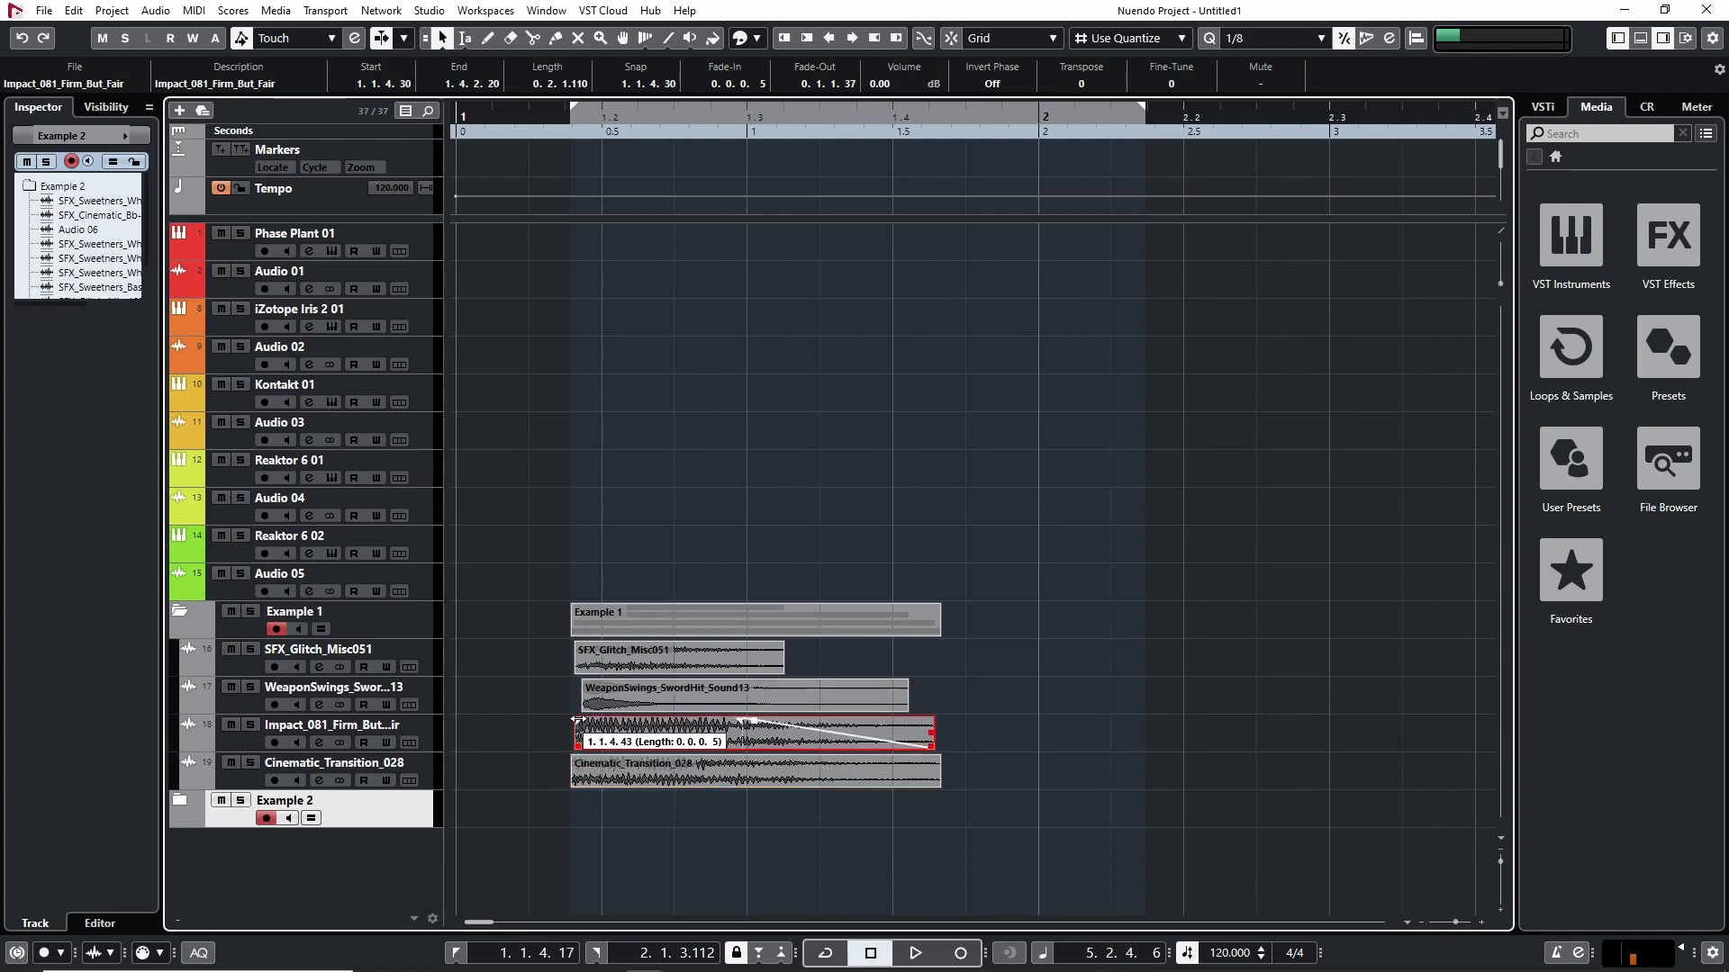
{"action": "left_click", "coordinate": [577, 761]}
{"action": "left_click", "coordinate": [582, 684]}
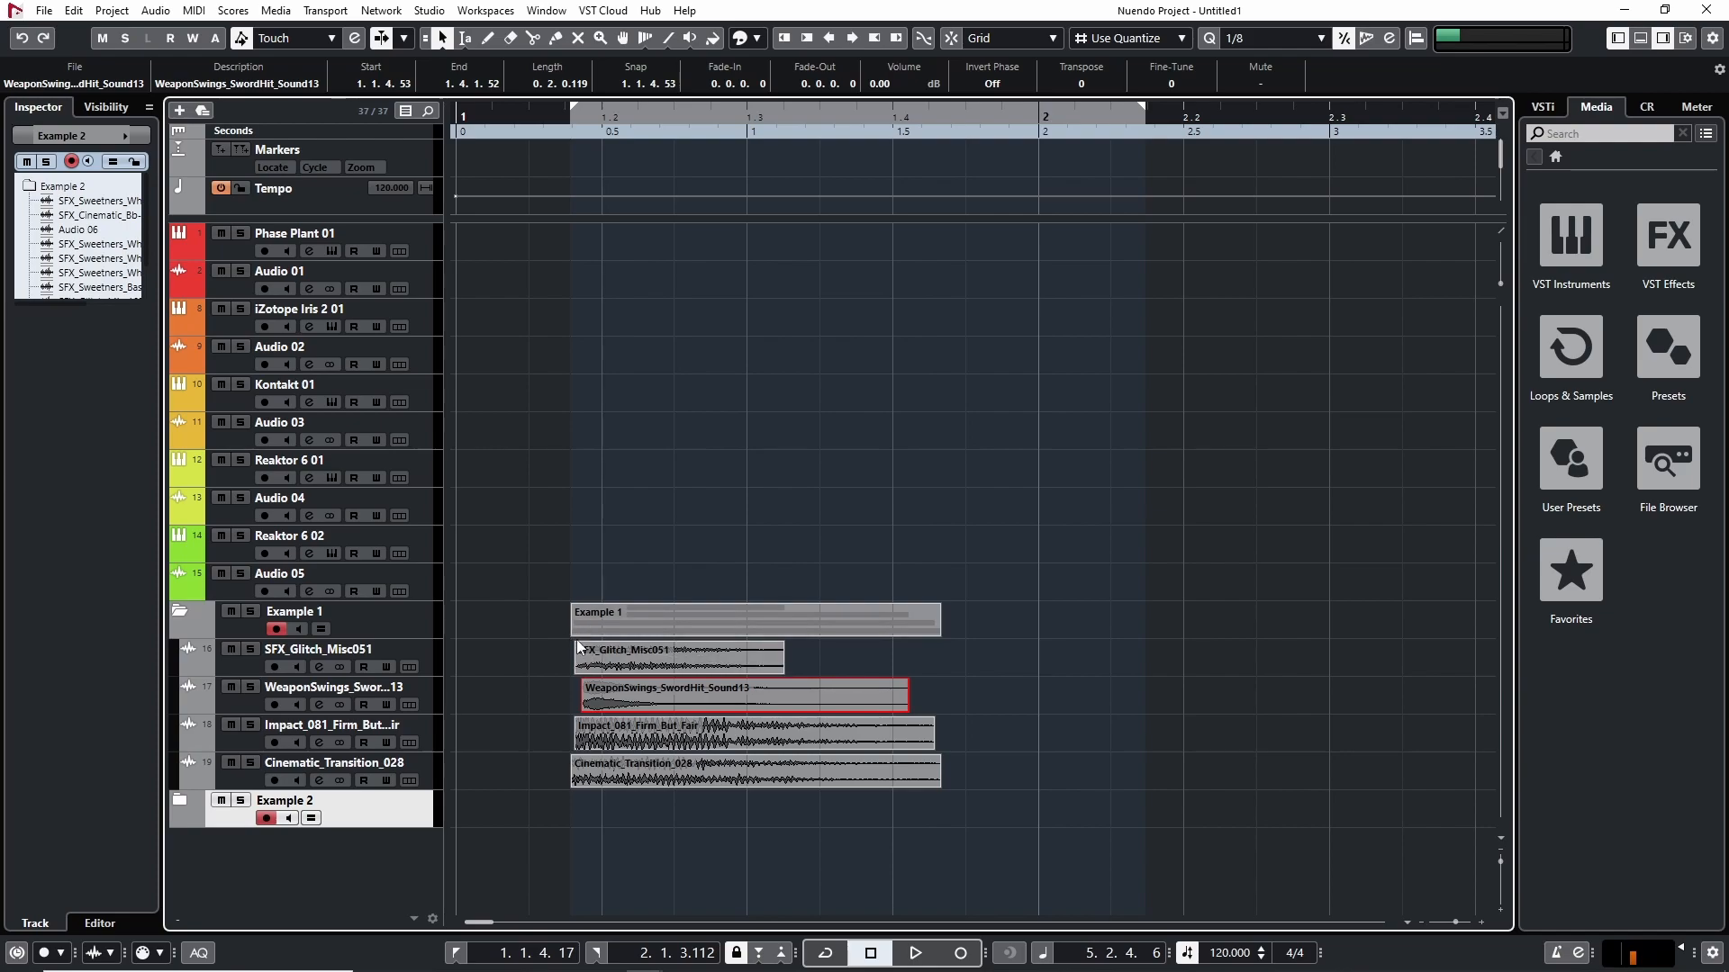
{"action": "left_click", "coordinate": [576, 648]}
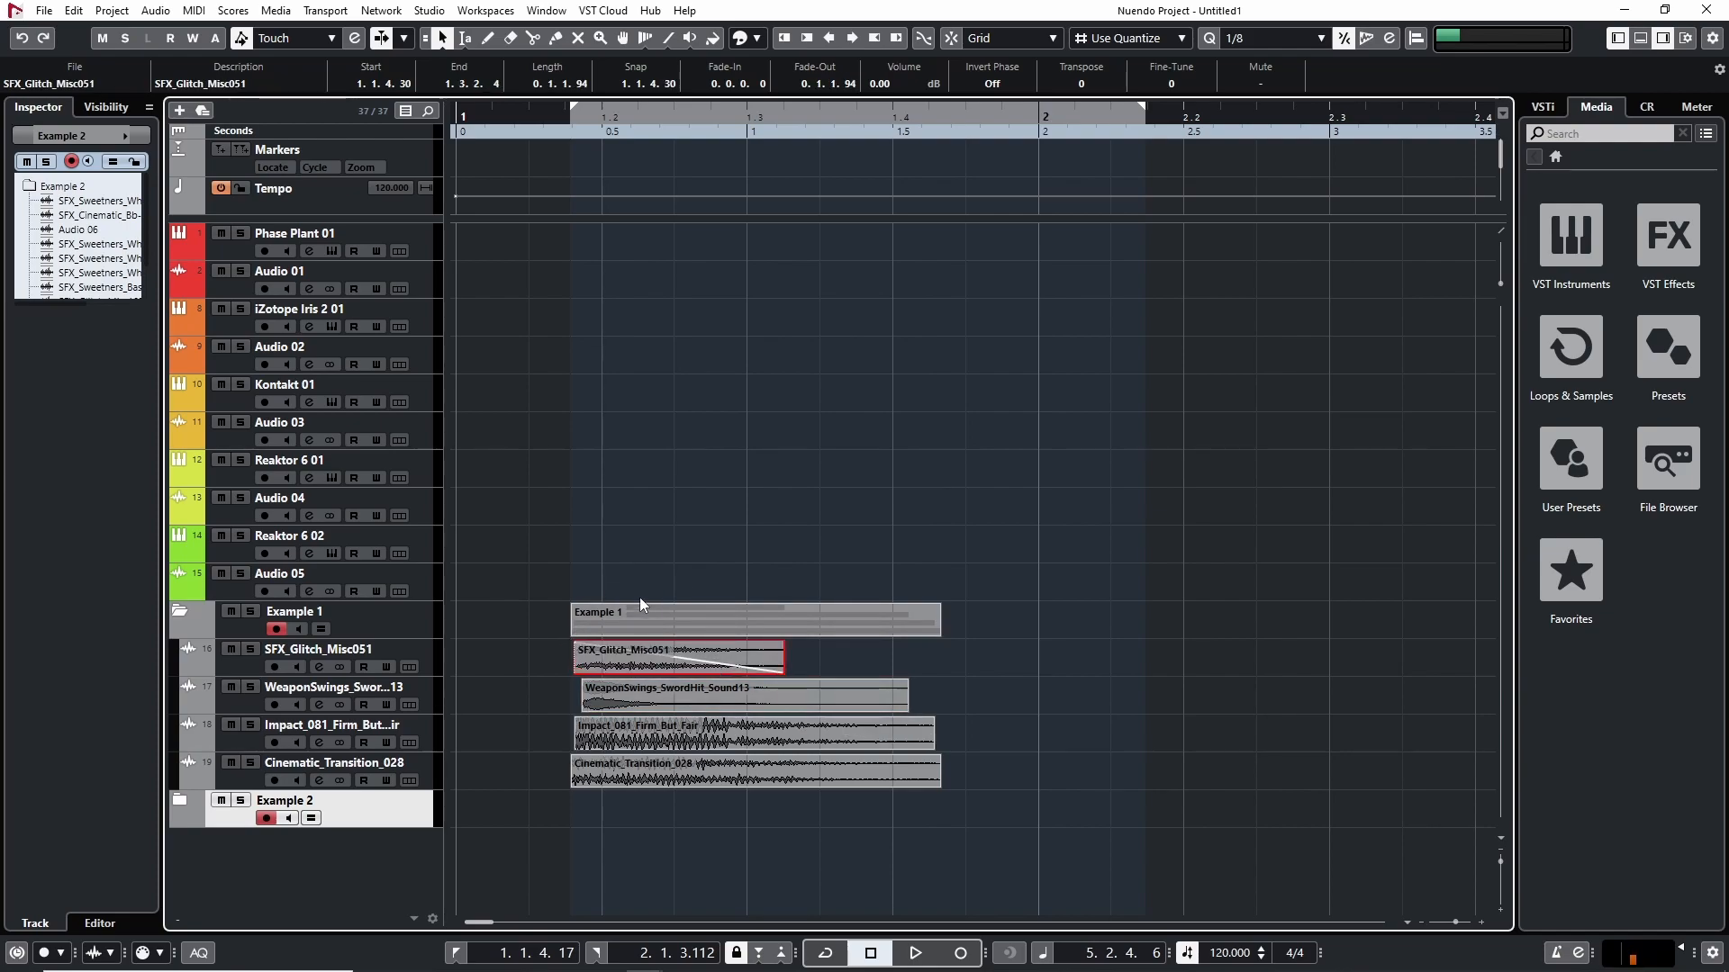
Position the playhead just before the first Example 1 stack and listen to all its layers together
{"action": "key", "text": "h"}
{"action": "key", "text": "g"}
{"action": "key", "text": "g"}
{"action": "left_click", "coordinate": [565, 117]}
{"action": "key", "text": "g"}
{"action": "key", "text": "g"}
{"action": "key", "text": "g"}
{"action": "key", "text": "g"}
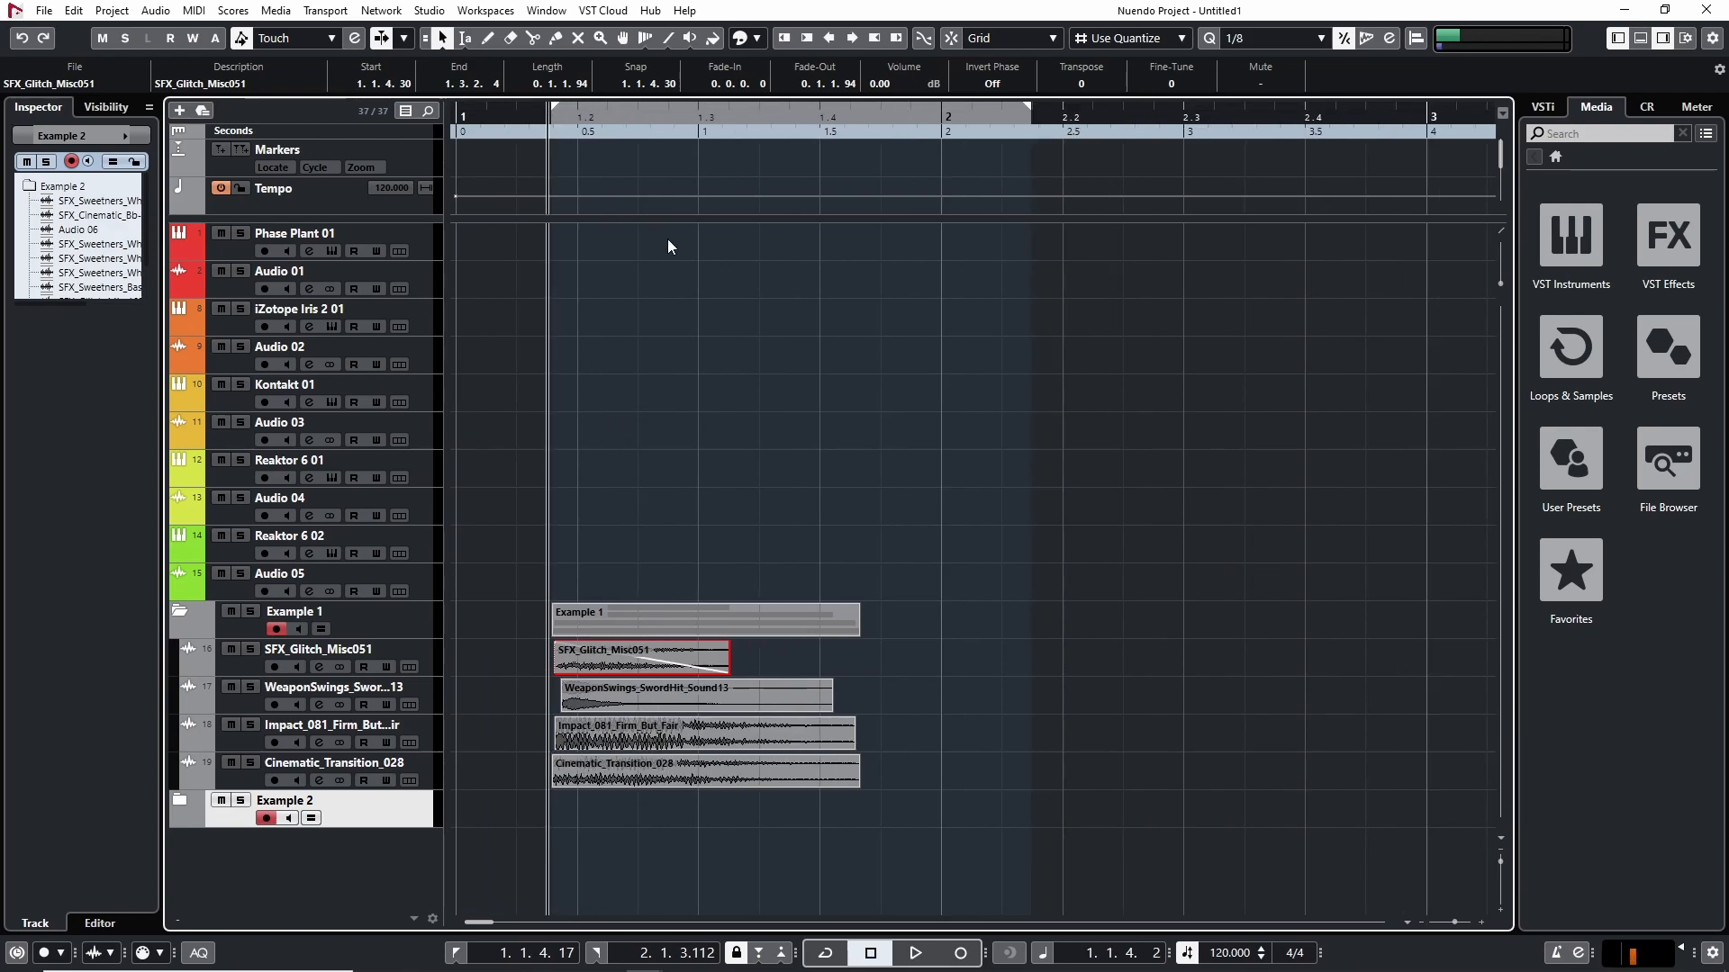
{"action": "key", "text": "h"}
{"action": "key", "text": "h"}
{"action": "key", "text": "h"}
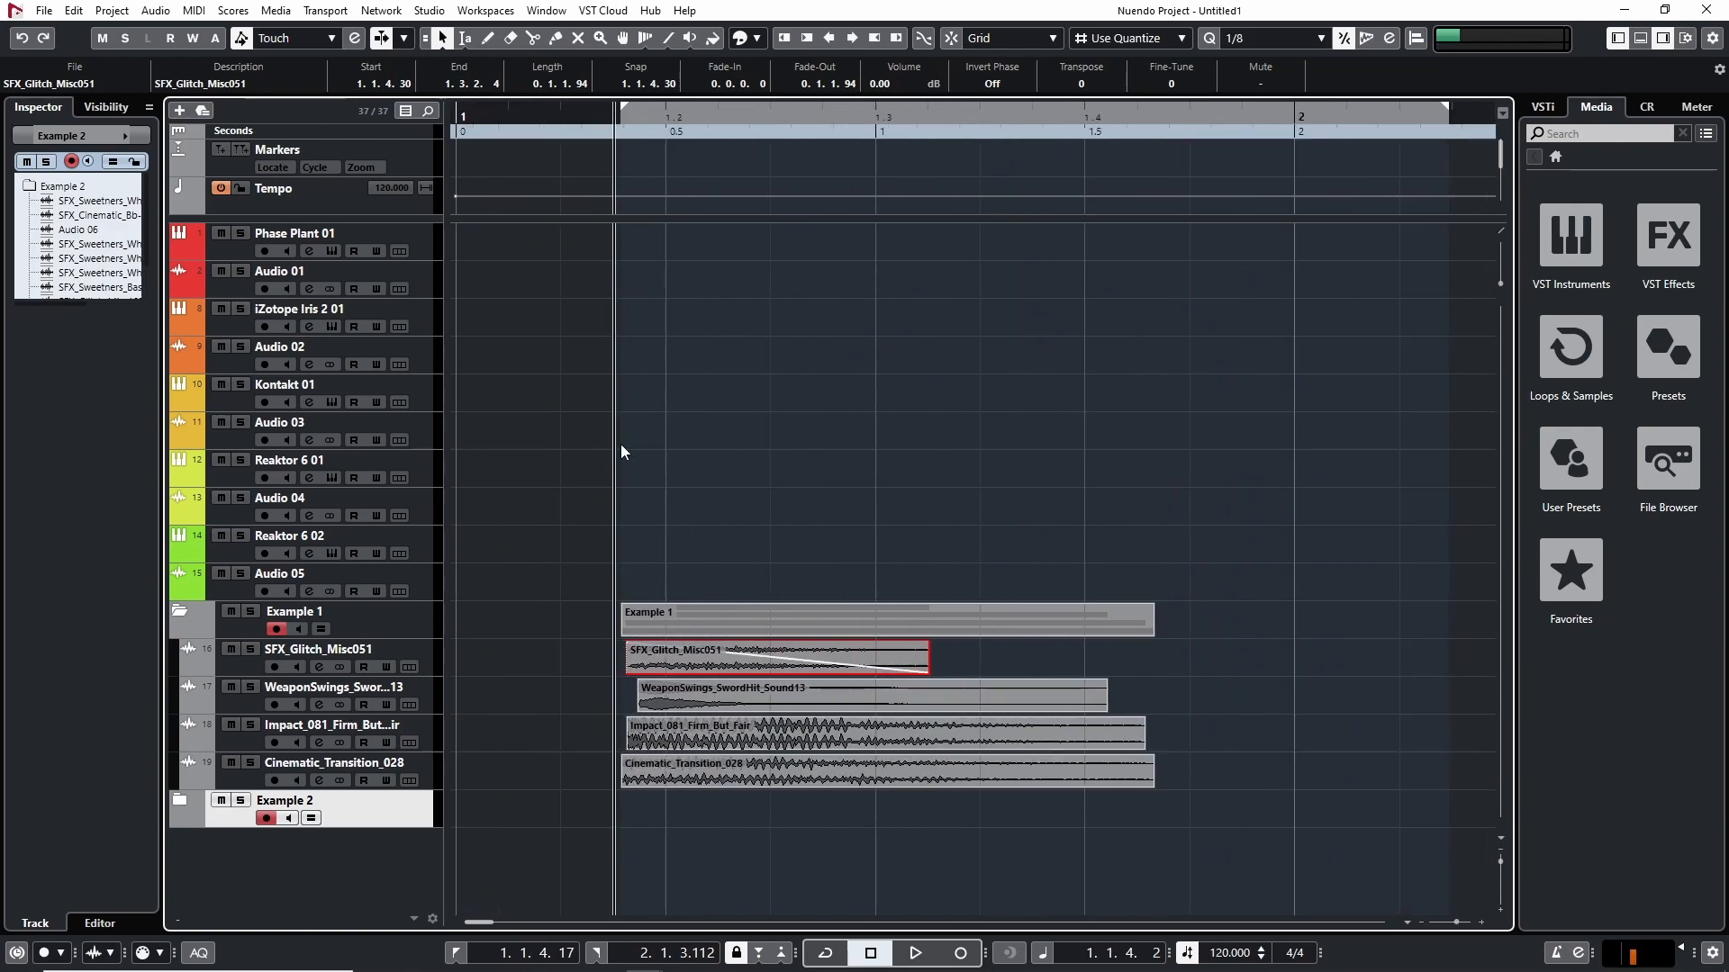
{"action": "key", "text": "g"}
{"action": "key", "text": "space"}
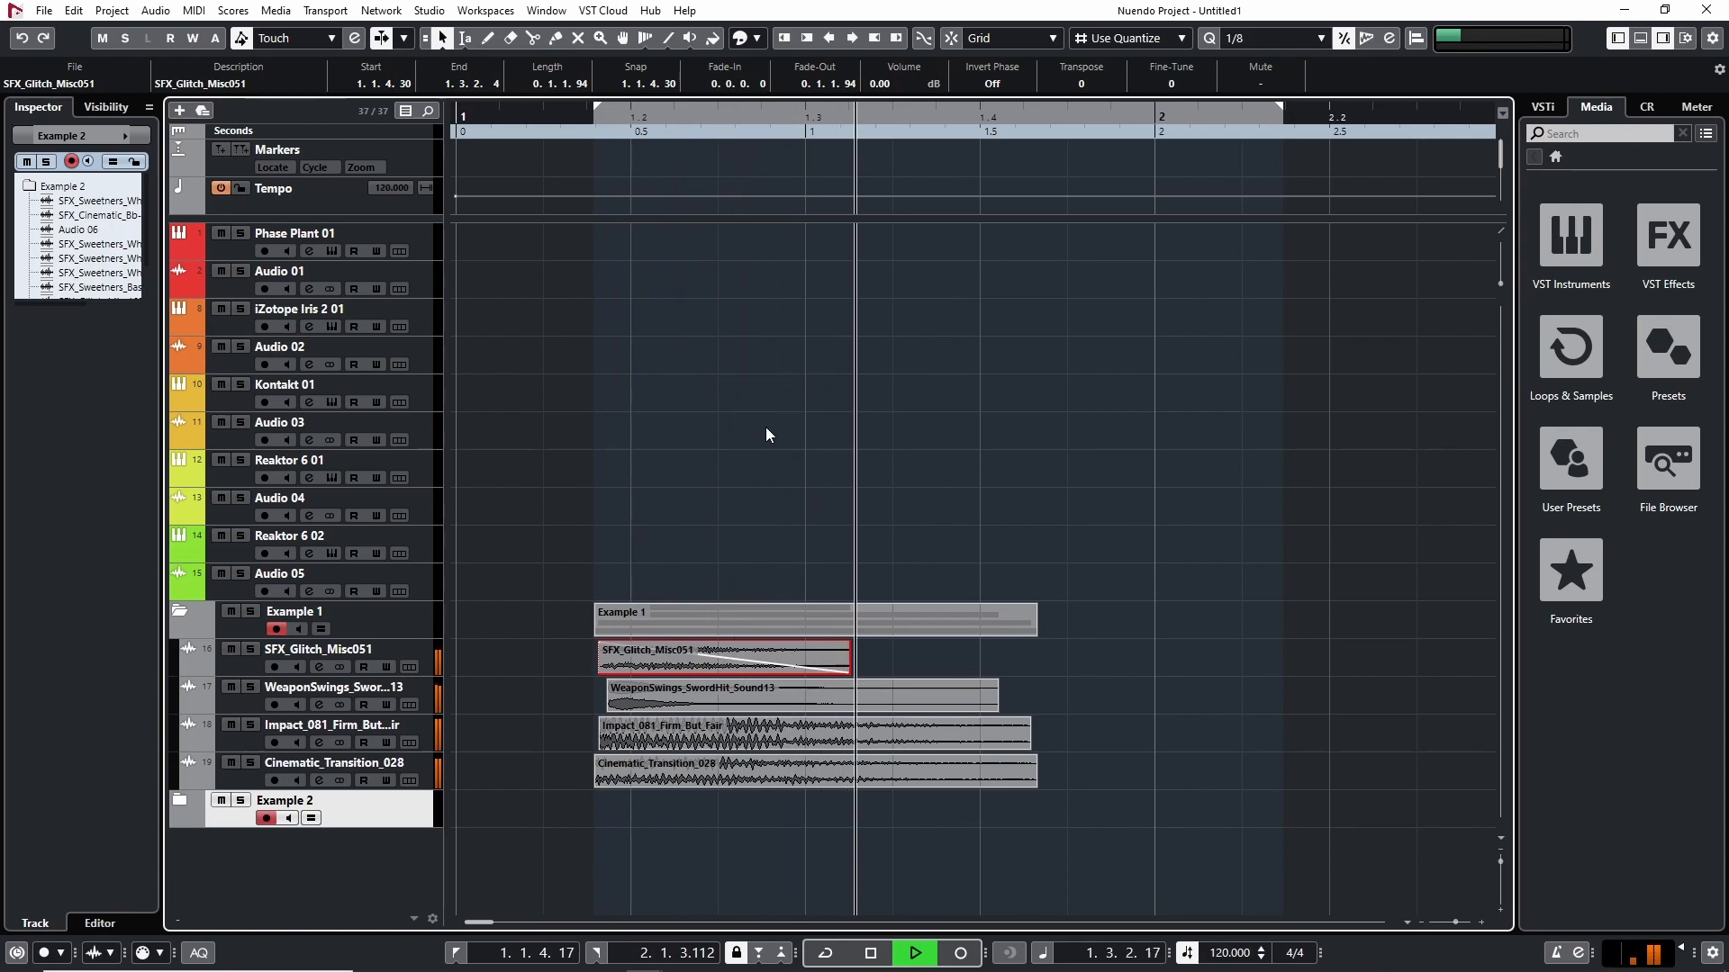
{"action": "key", "text": "space"}
Inspect the tails of the Impact_081_Firm_But_Fair and Cinematic_Transition_028 clips in the first Example 1 stack
{"action": "key", "text": "g"}
{"action": "key", "text": "g"}
{"action": "key", "text": "g"}
{"action": "key", "text": "g"}
{"action": "left_click", "coordinate": [479, 123]}
{"action": "key", "text": "h"}
{"action": "key", "text": "h"}
{"action": "key", "text": "h"}
{"action": "key", "text": "h"}
{"action": "key", "text": "h"}
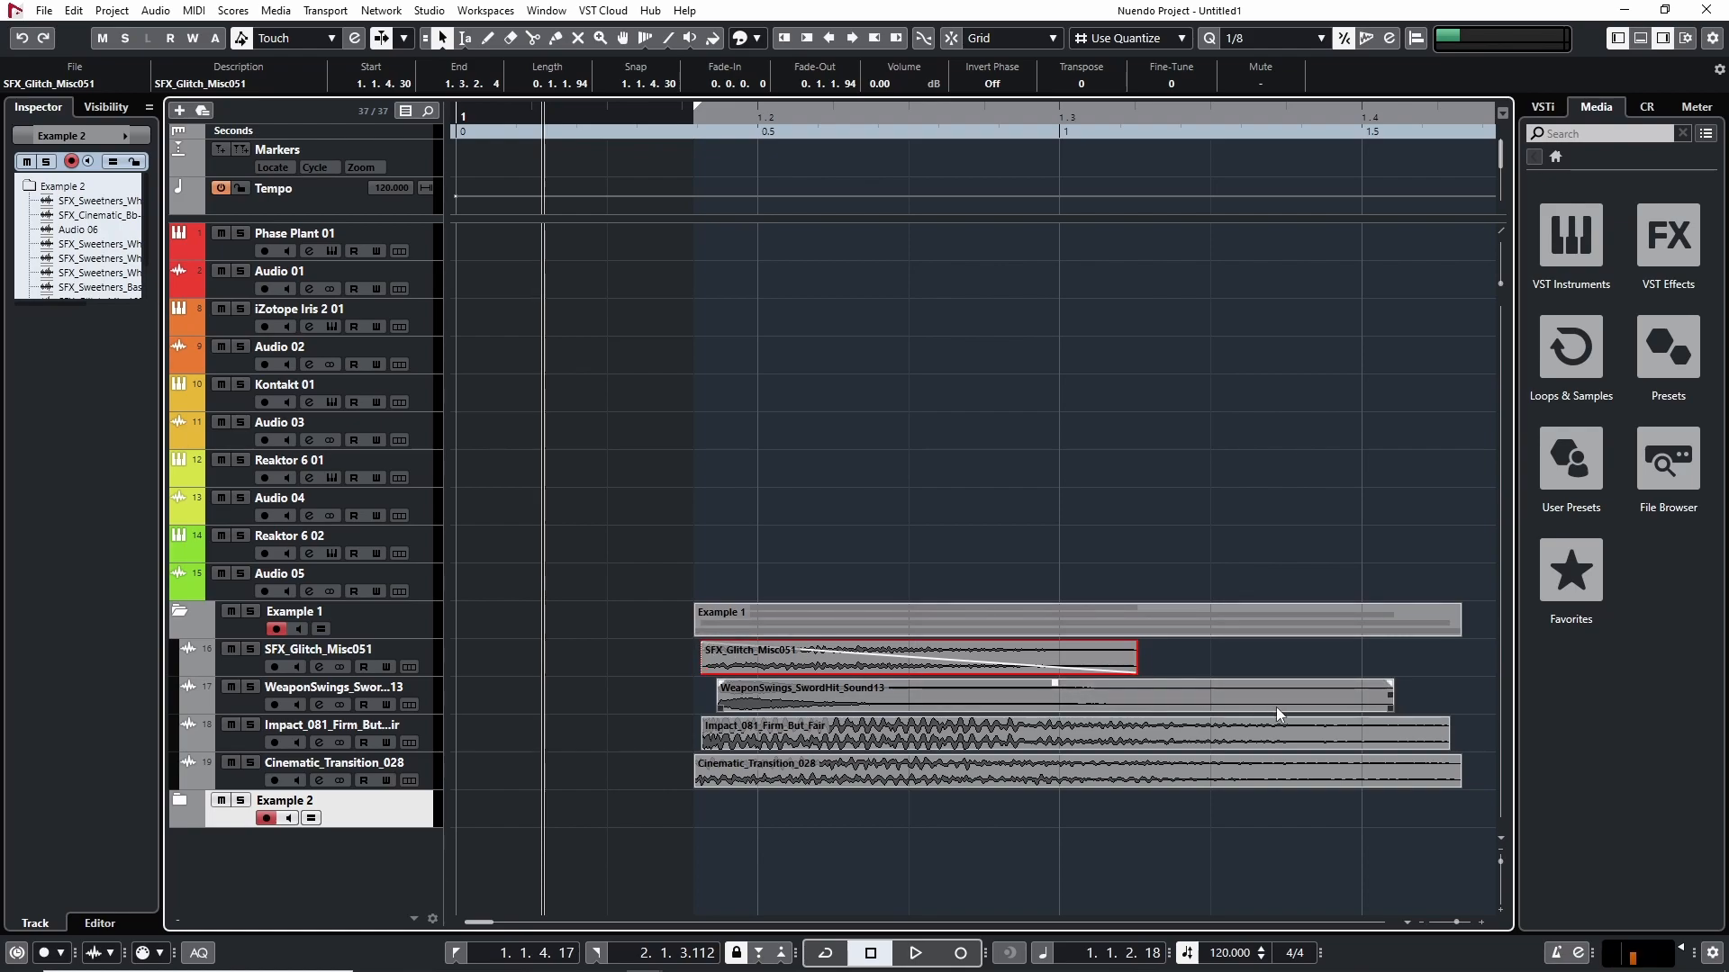
{"action": "left_click", "coordinate": [1126, 721]}
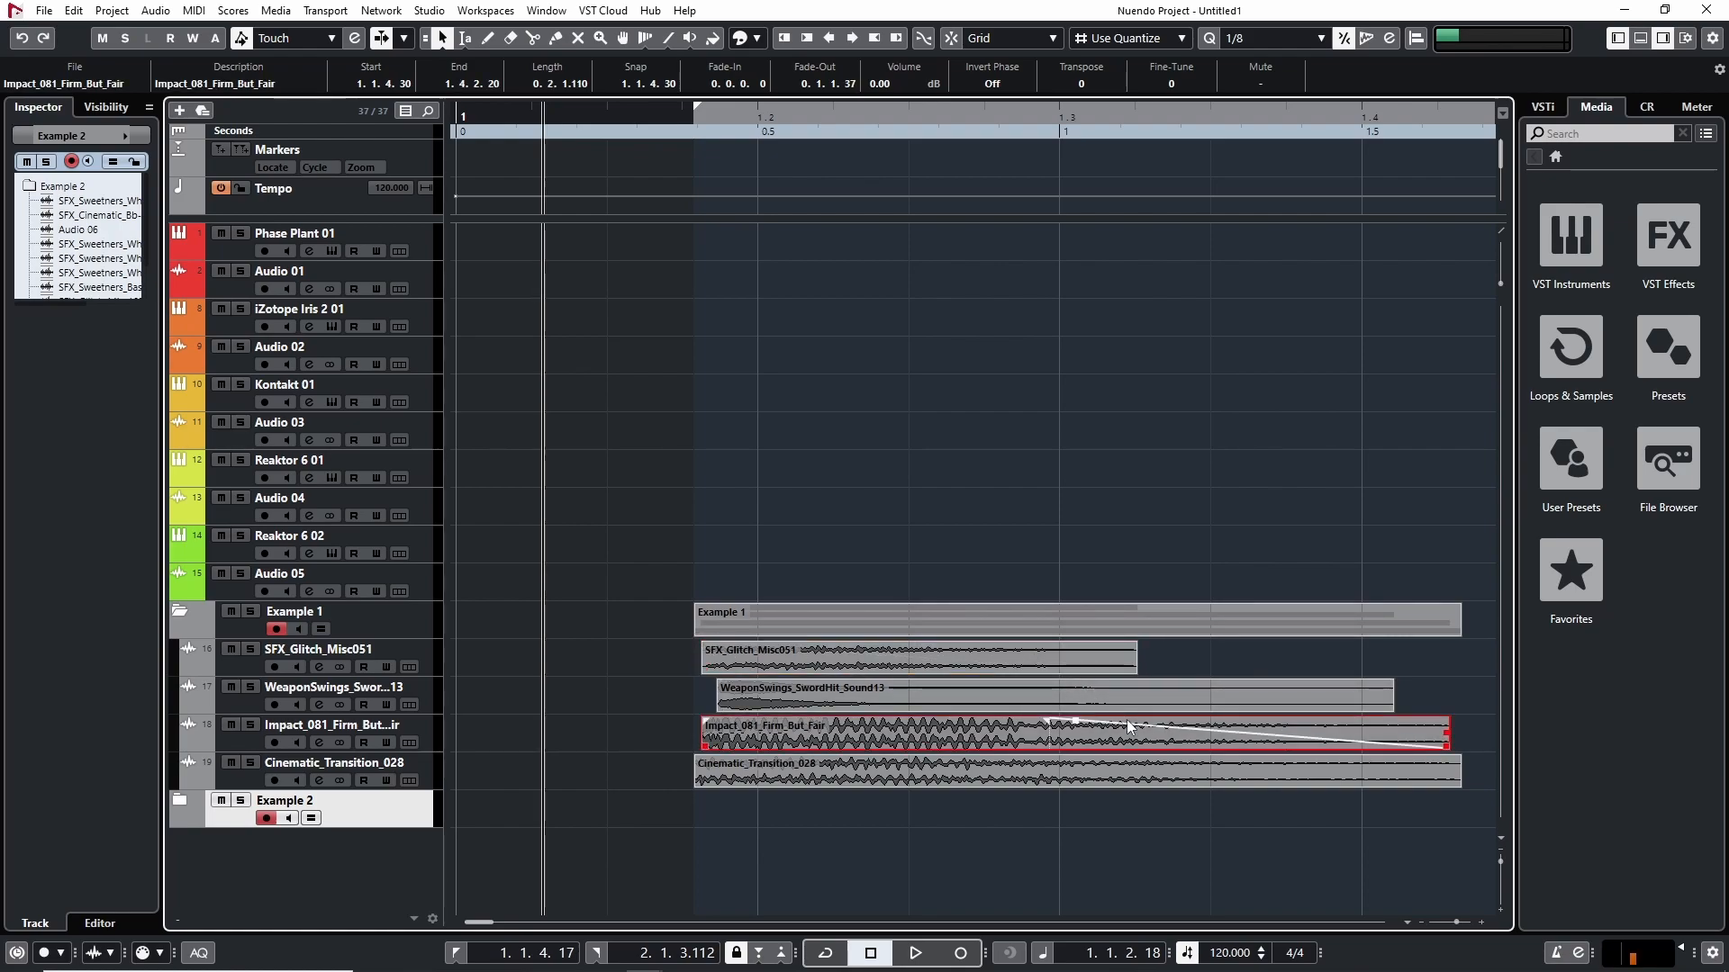
{"action": "left_click", "coordinate": [1160, 771]}
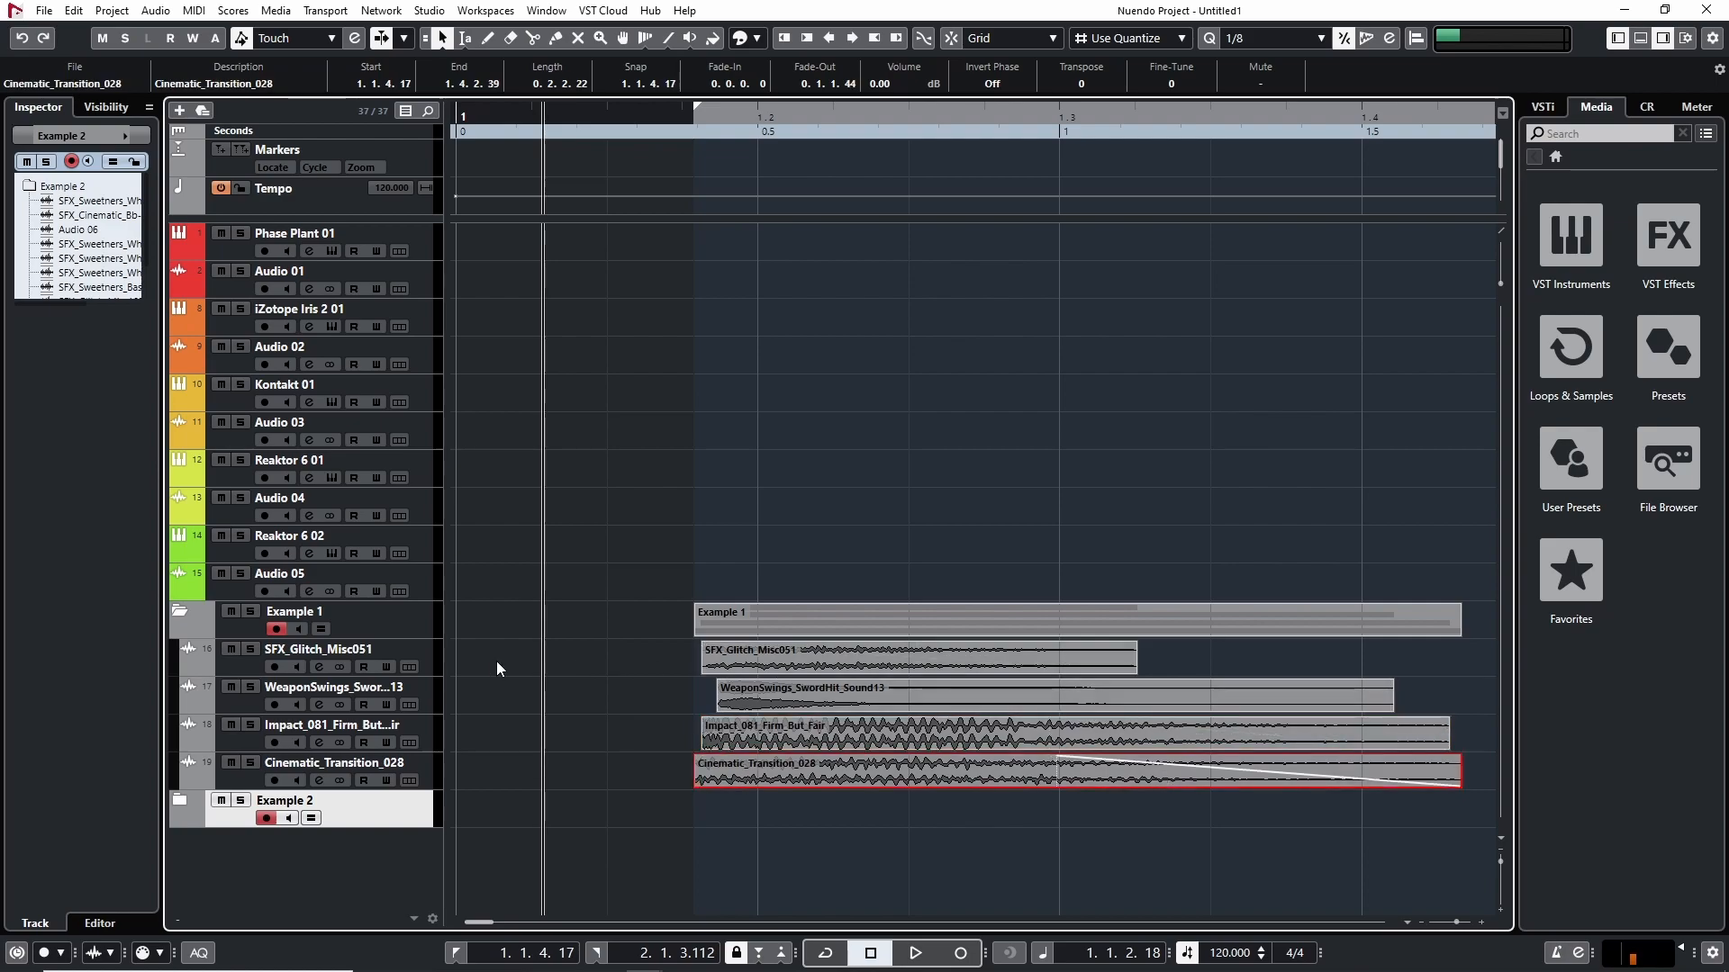
Solo the SFX_Glitch_Misc051 track and listen to it from the start of the first stack
{"action": "left_click", "coordinate": [250, 650]}
{"action": "left_click", "coordinate": [692, 117]}
{"action": "key", "text": "space"}
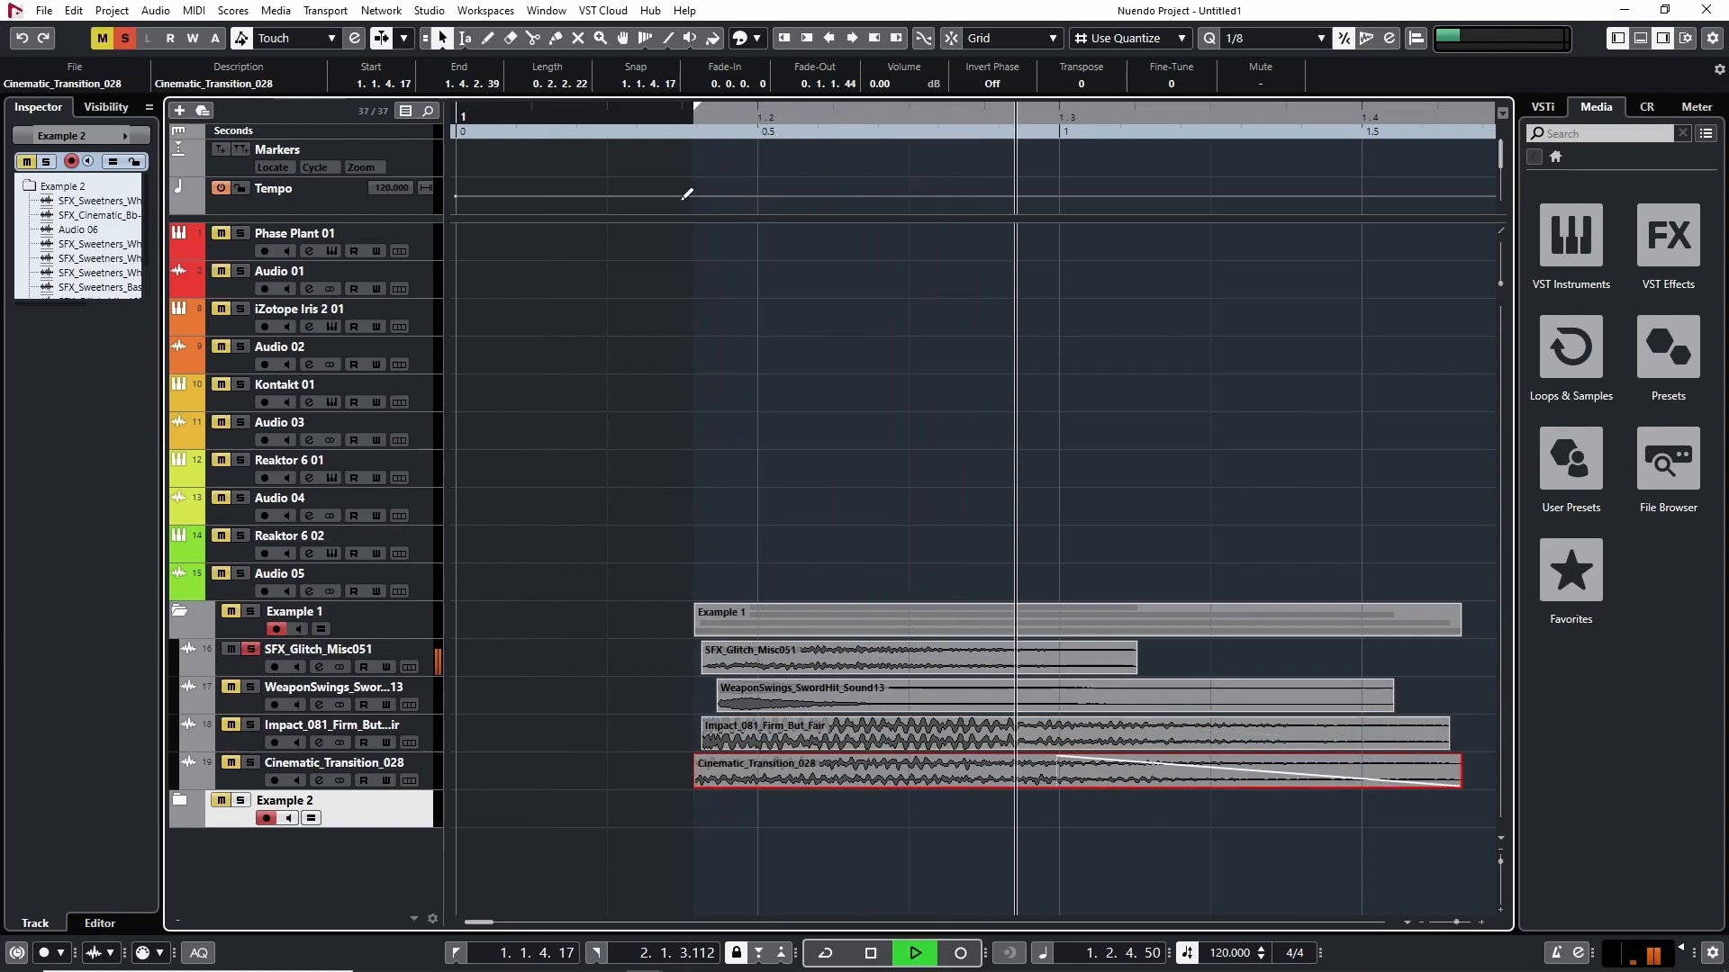
{"action": "key", "text": "space"}
Switch the solo from SFX_Glitch_Misc051 to the Impact_081_Firm_But_Fair track and listen to it from before the stack
{"action": "left_click", "coordinate": [251, 650]}
{"action": "left_click", "coordinate": [250, 726]}
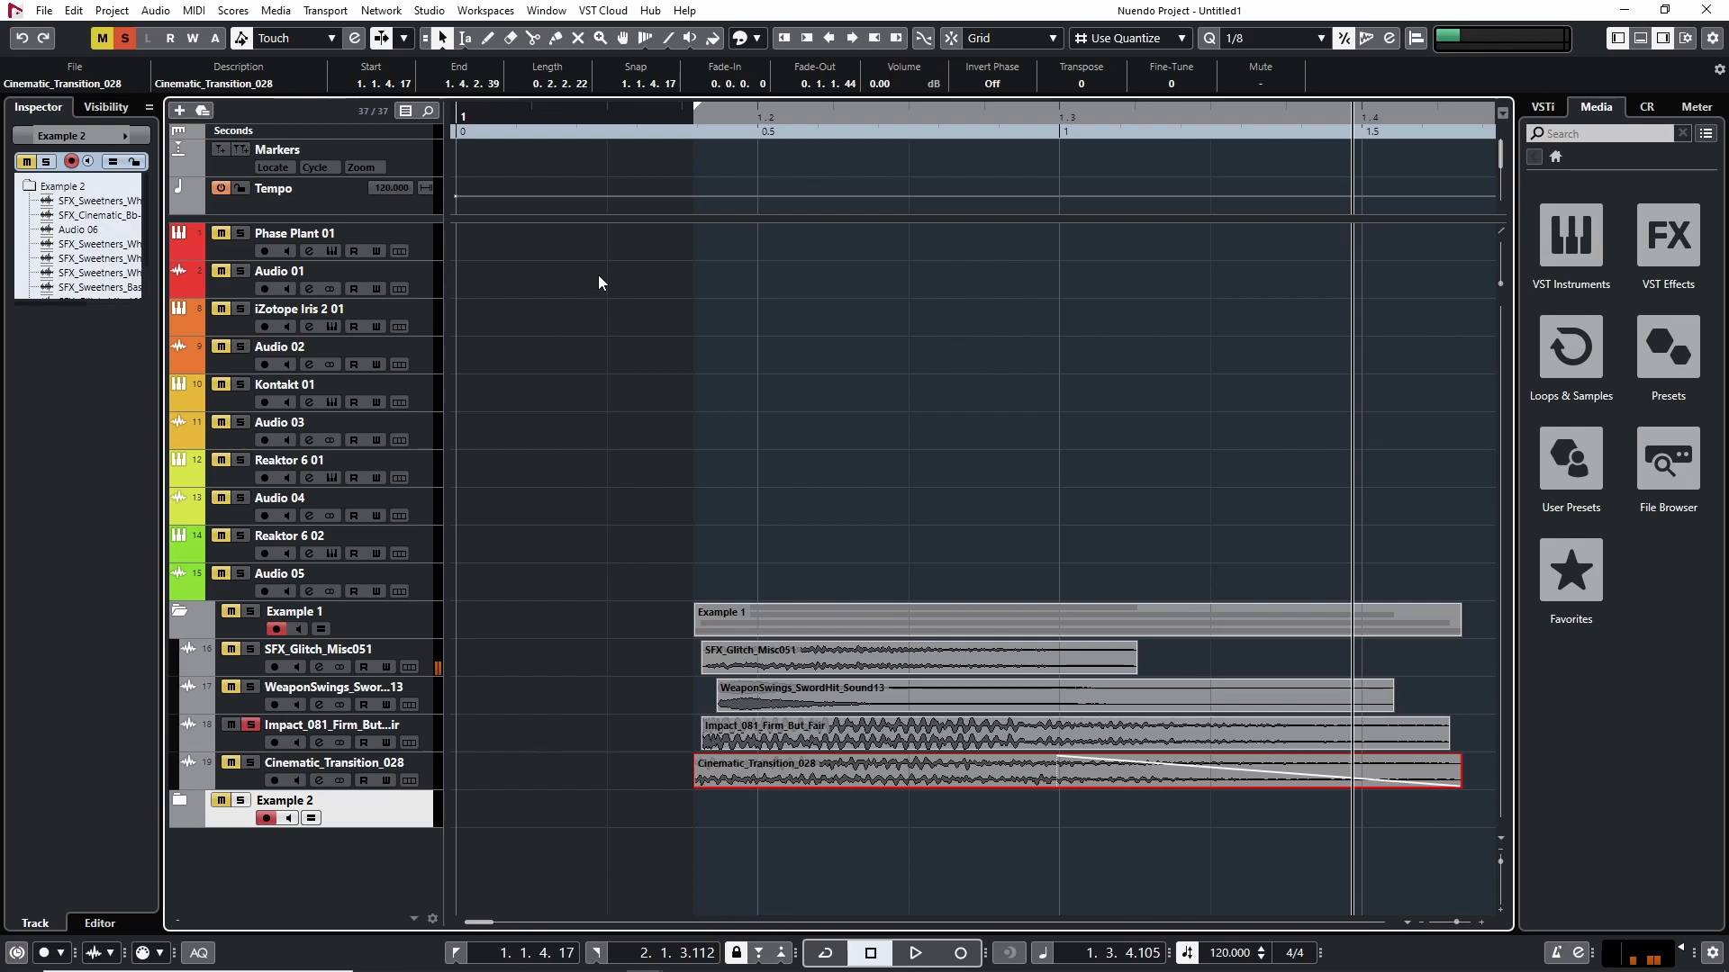
{"action": "left_click", "coordinate": [671, 123]}
{"action": "key", "text": "space"}
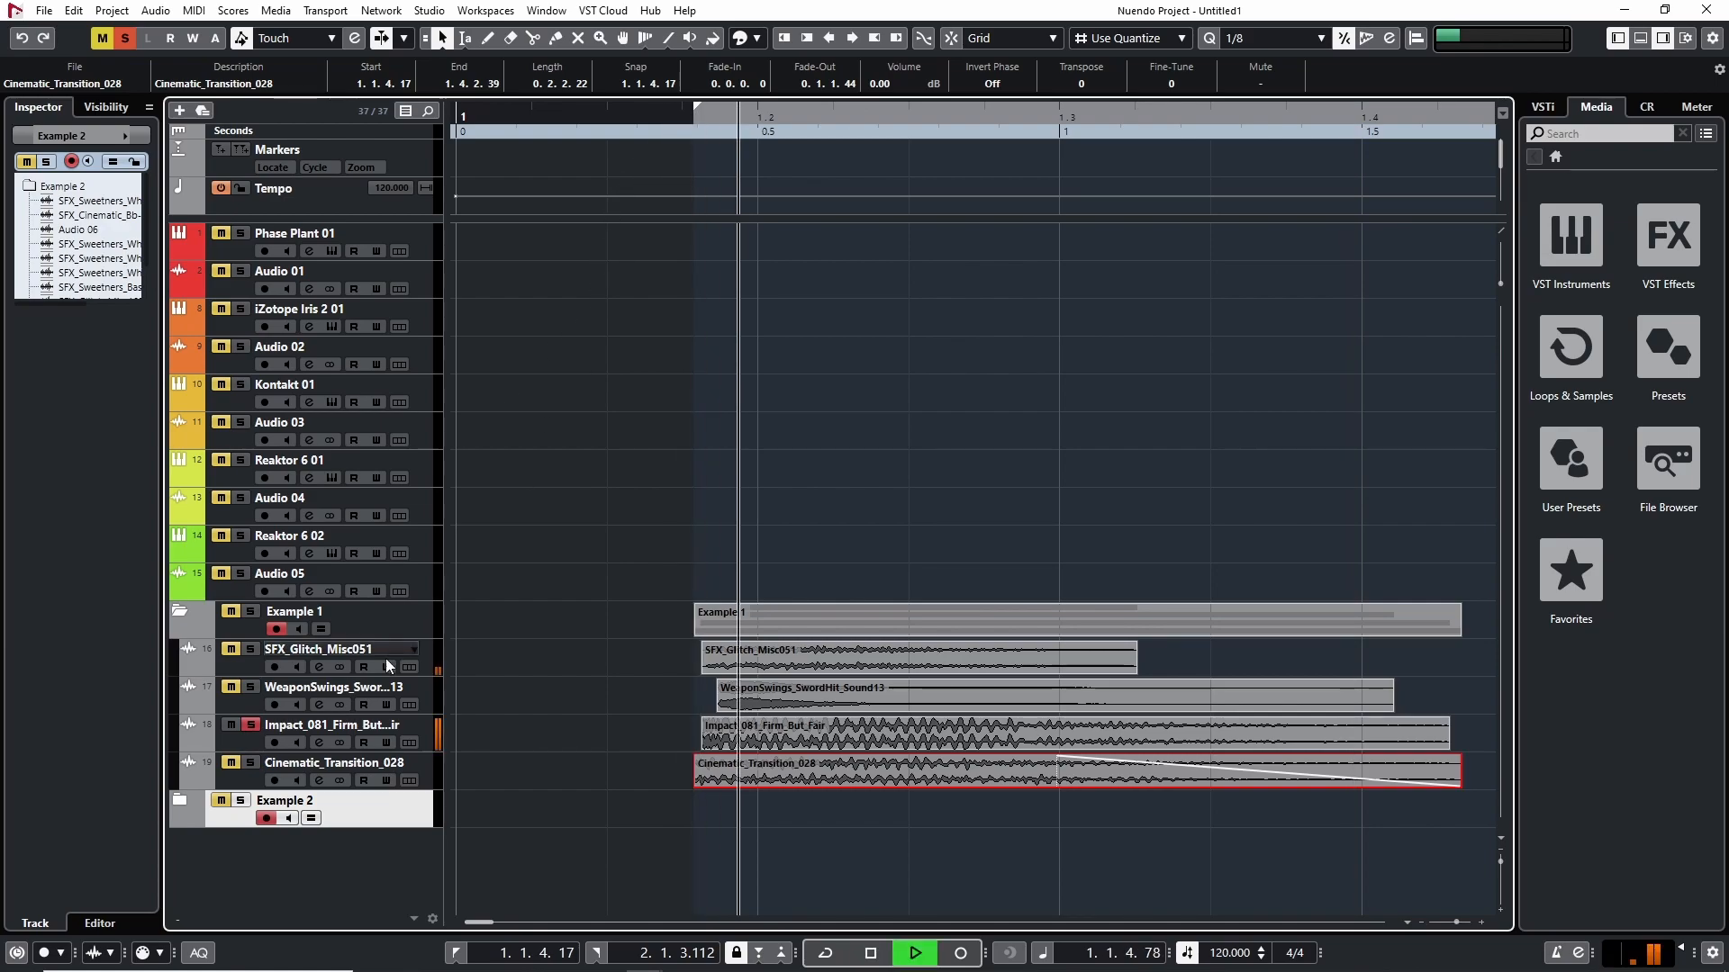
Switch the solo from the Impact track to Cinematic_Transition_028 and listen to it from the beginning
{"action": "left_click", "coordinate": [250, 725]}
{"action": "left_click", "coordinate": [250, 764]}
{"action": "key", "text": "Home"}
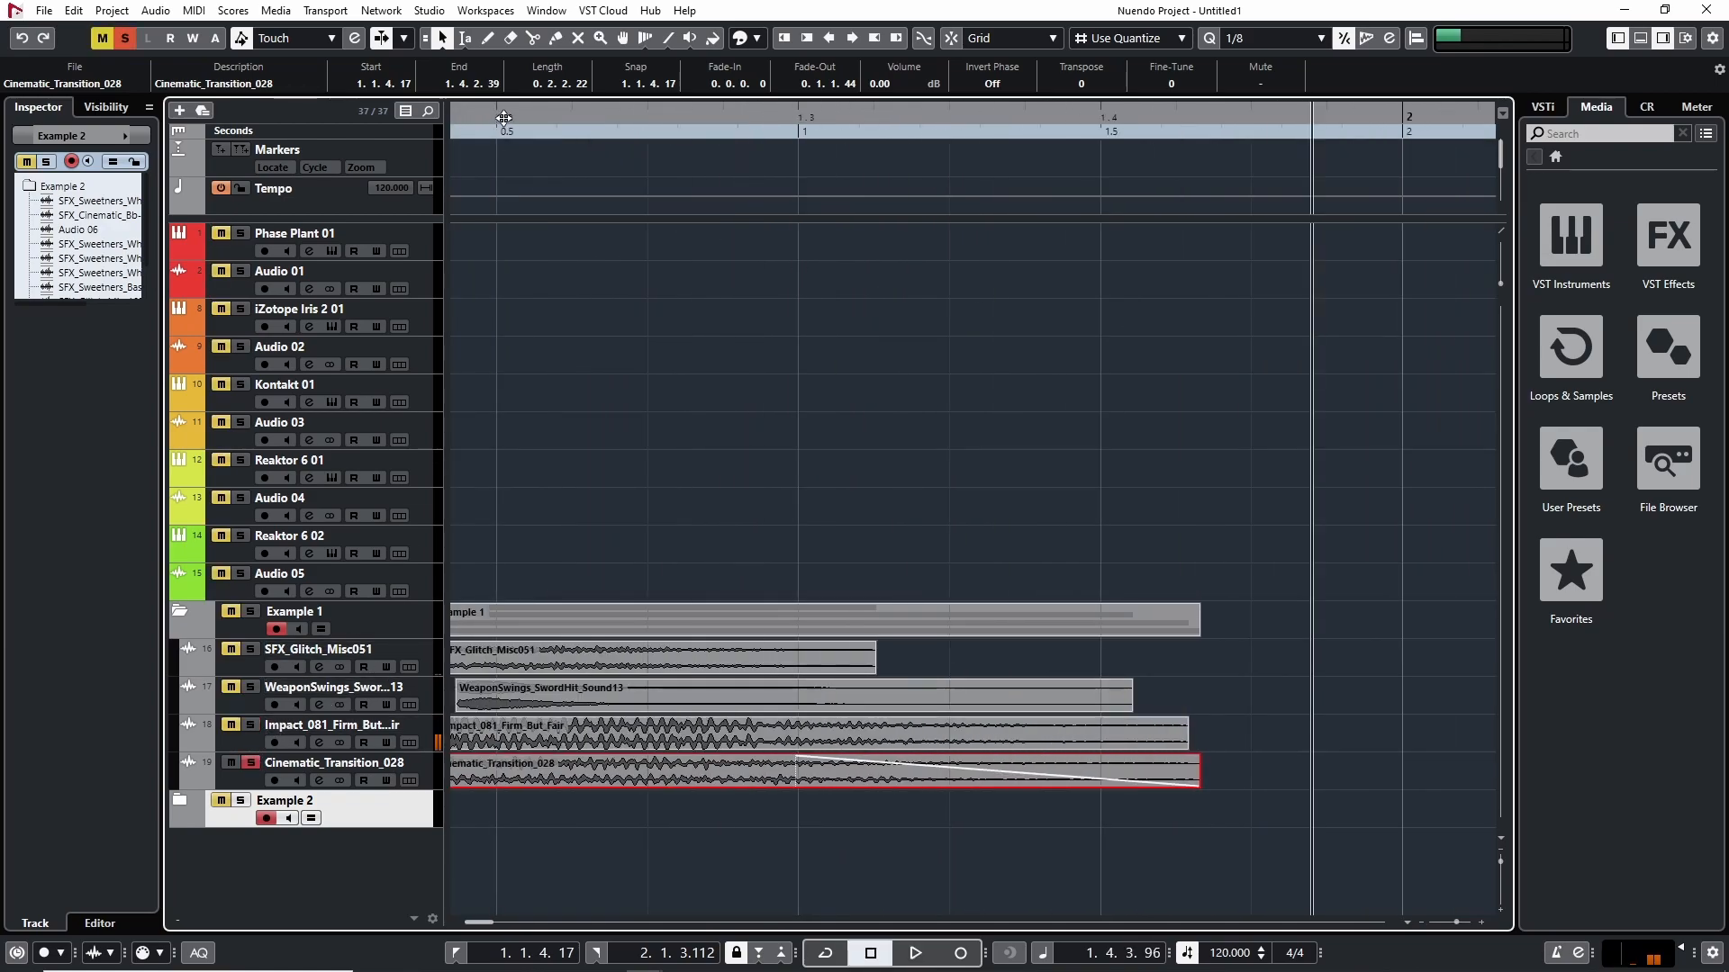
{"action": "key", "text": "space"}
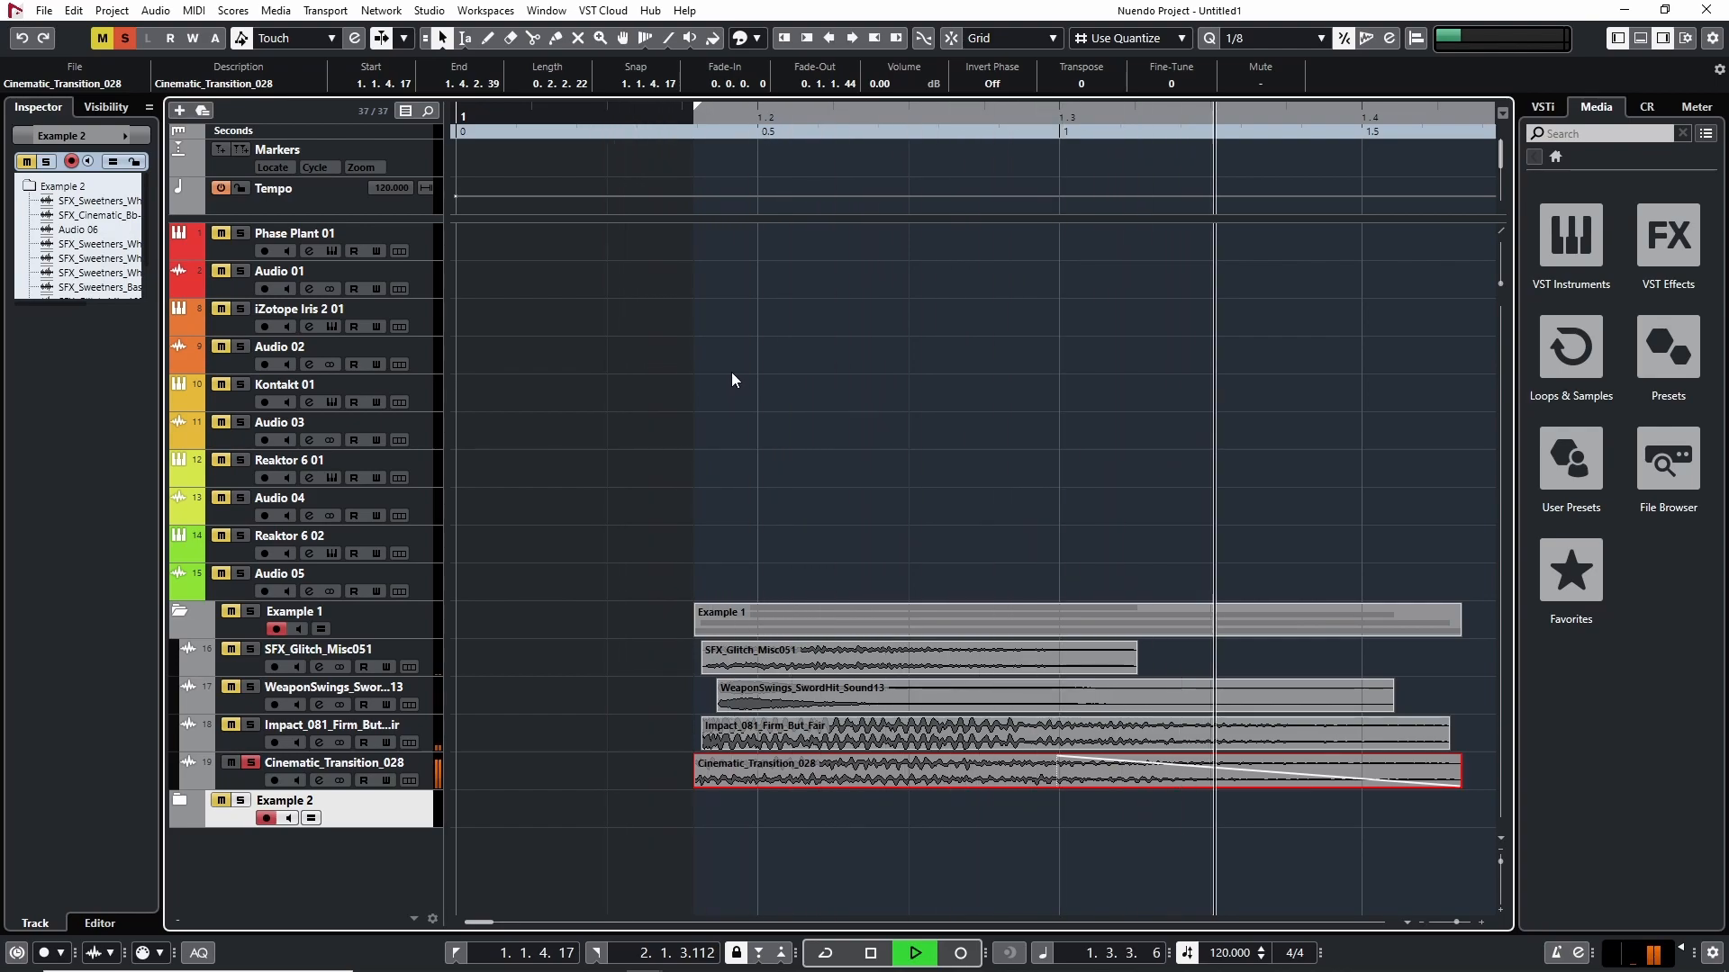
{"action": "key", "text": "space"}
Take Cinematic_Transition_028 out of solo and solo the entire Example 1 folder instead
{"action": "key", "text": "g"}
{"action": "key", "text": "g"}
{"action": "key", "text": "g"}
{"action": "key", "text": "g"}
{"action": "key", "text": "g"}
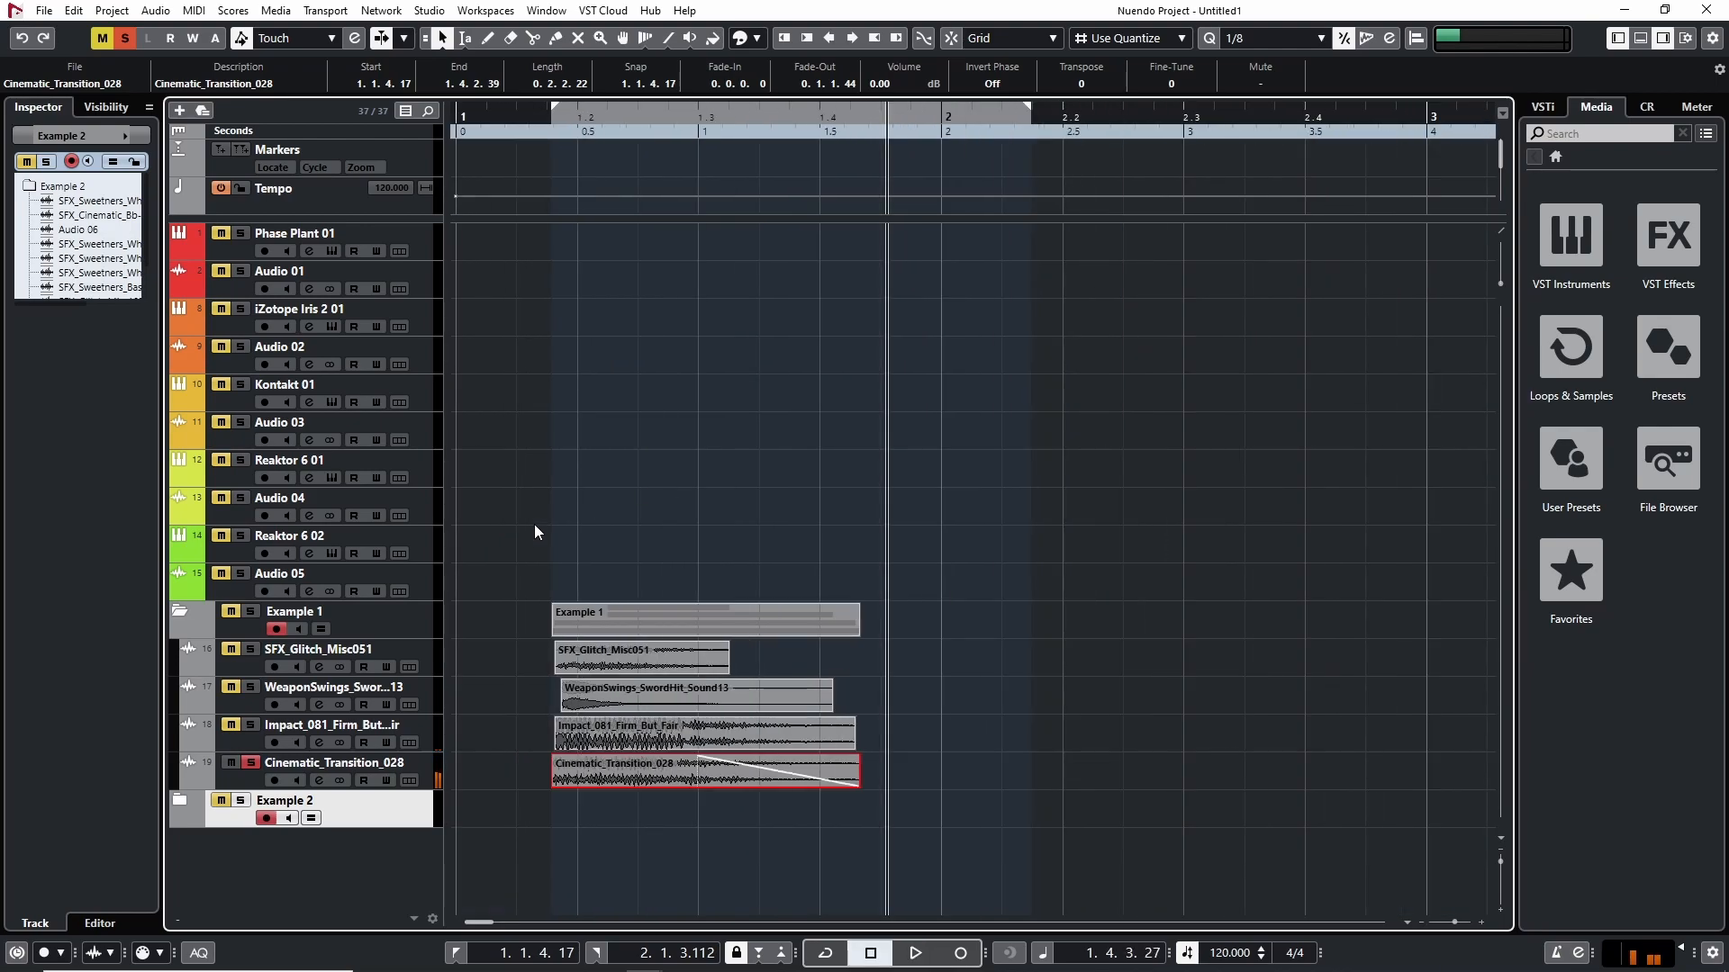
{"action": "left_click", "coordinate": [250, 762]}
{"action": "left_click", "coordinate": [251, 611]}
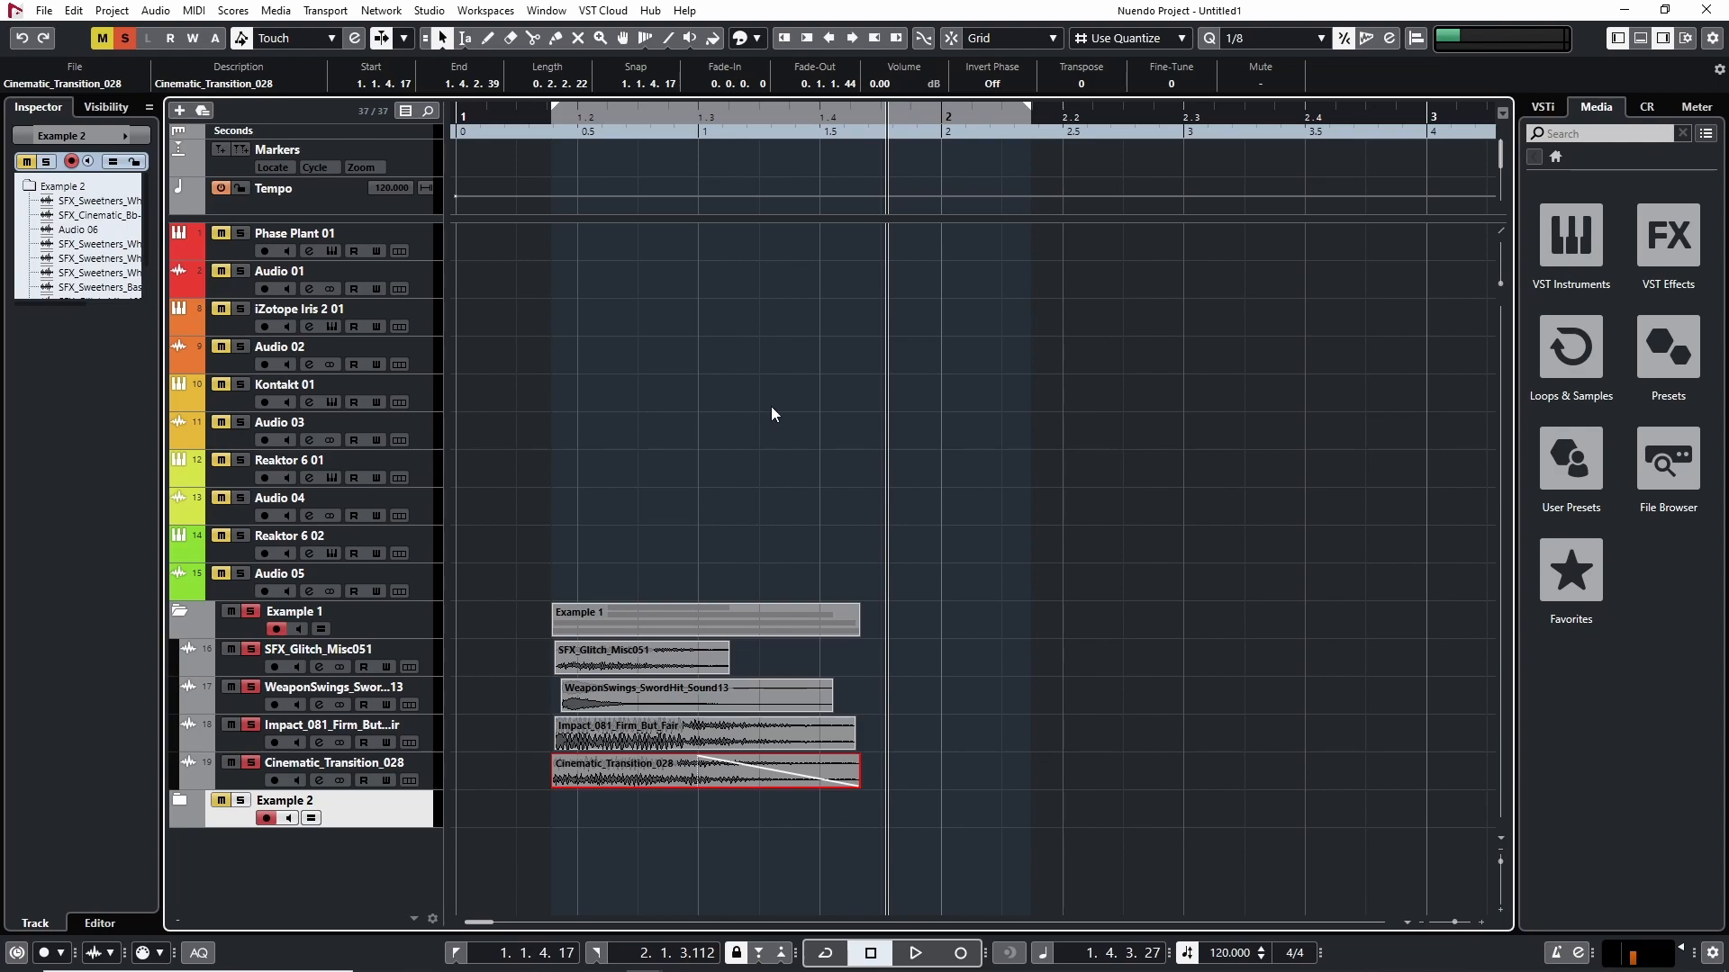
Play the soloed Example 1 stack twice, repositioning the playhead between passes, and stop playback
{"action": "left_click", "coordinate": [581, 150]}
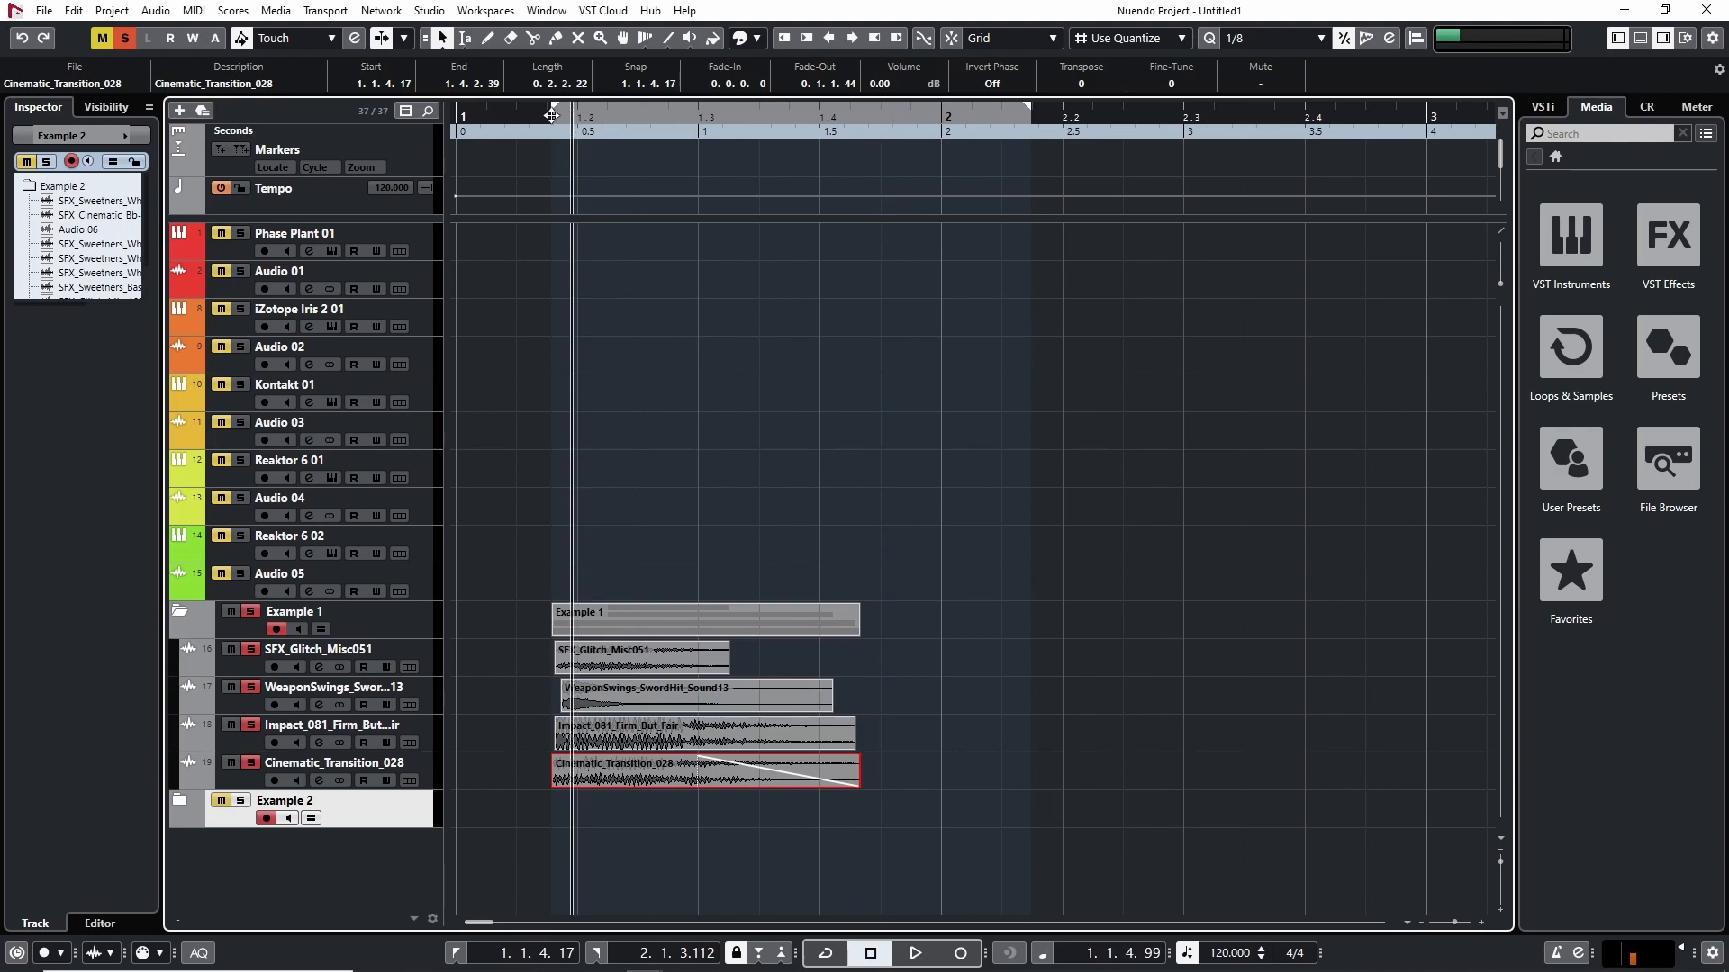
{"action": "key", "text": "space"}
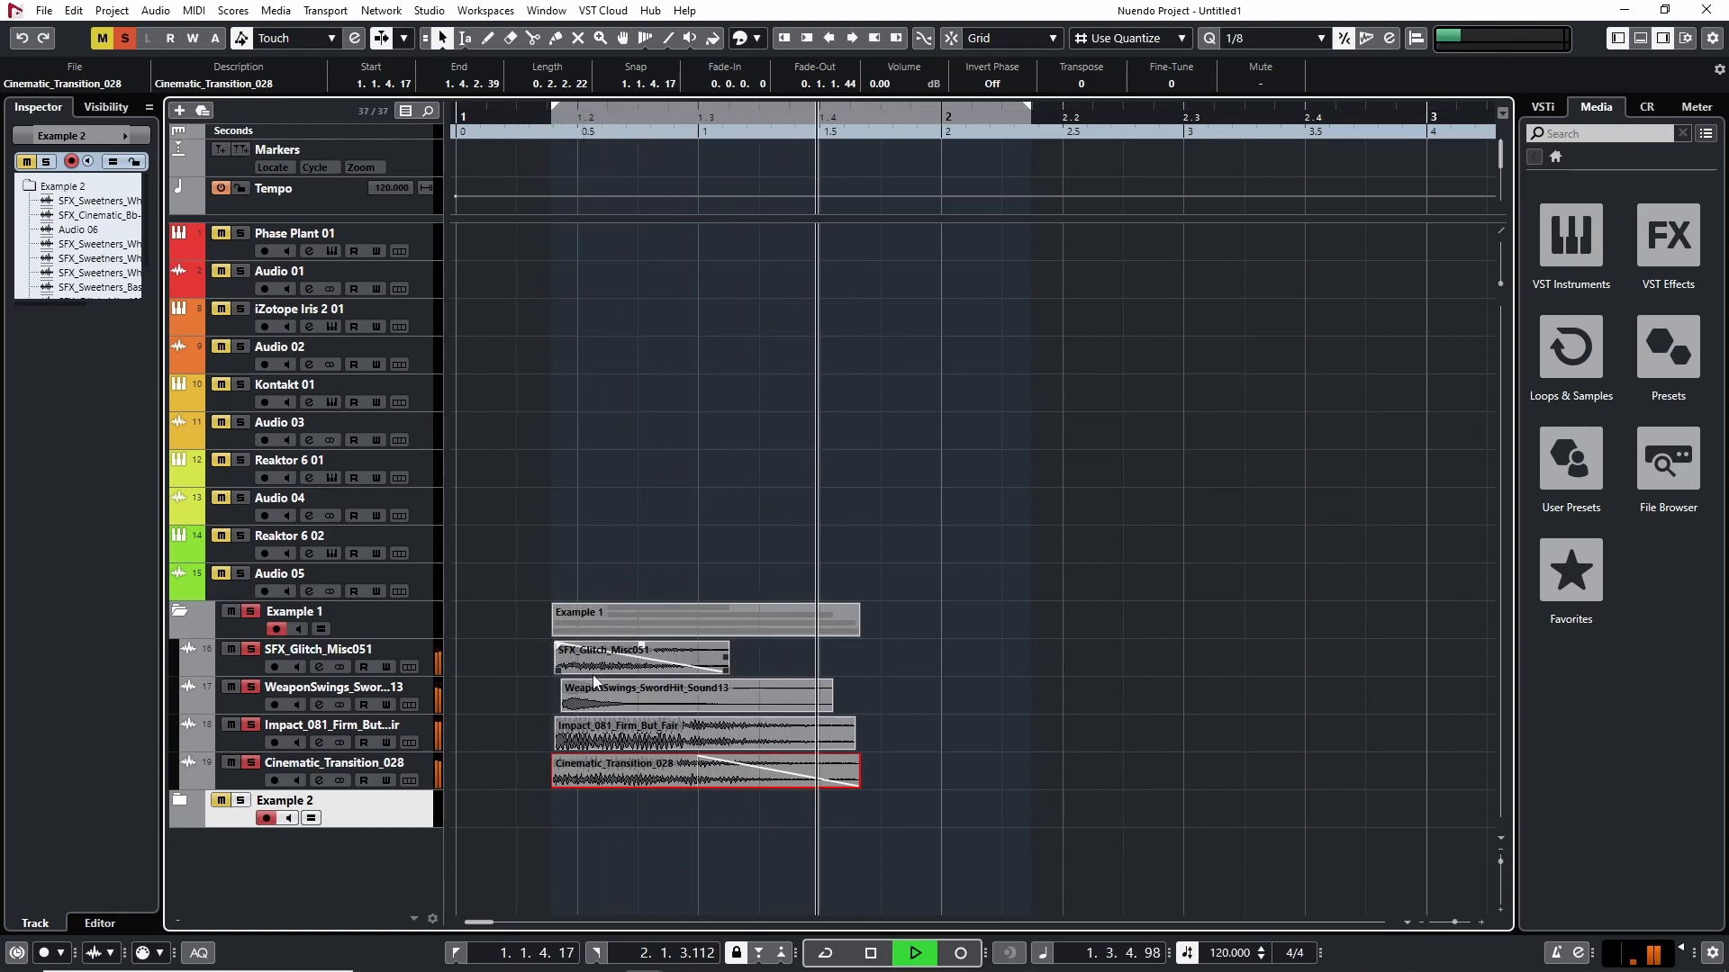
{"action": "key", "text": "space"}
{"action": "left_click", "coordinate": [678, 128]}
{"action": "key", "text": "space"}
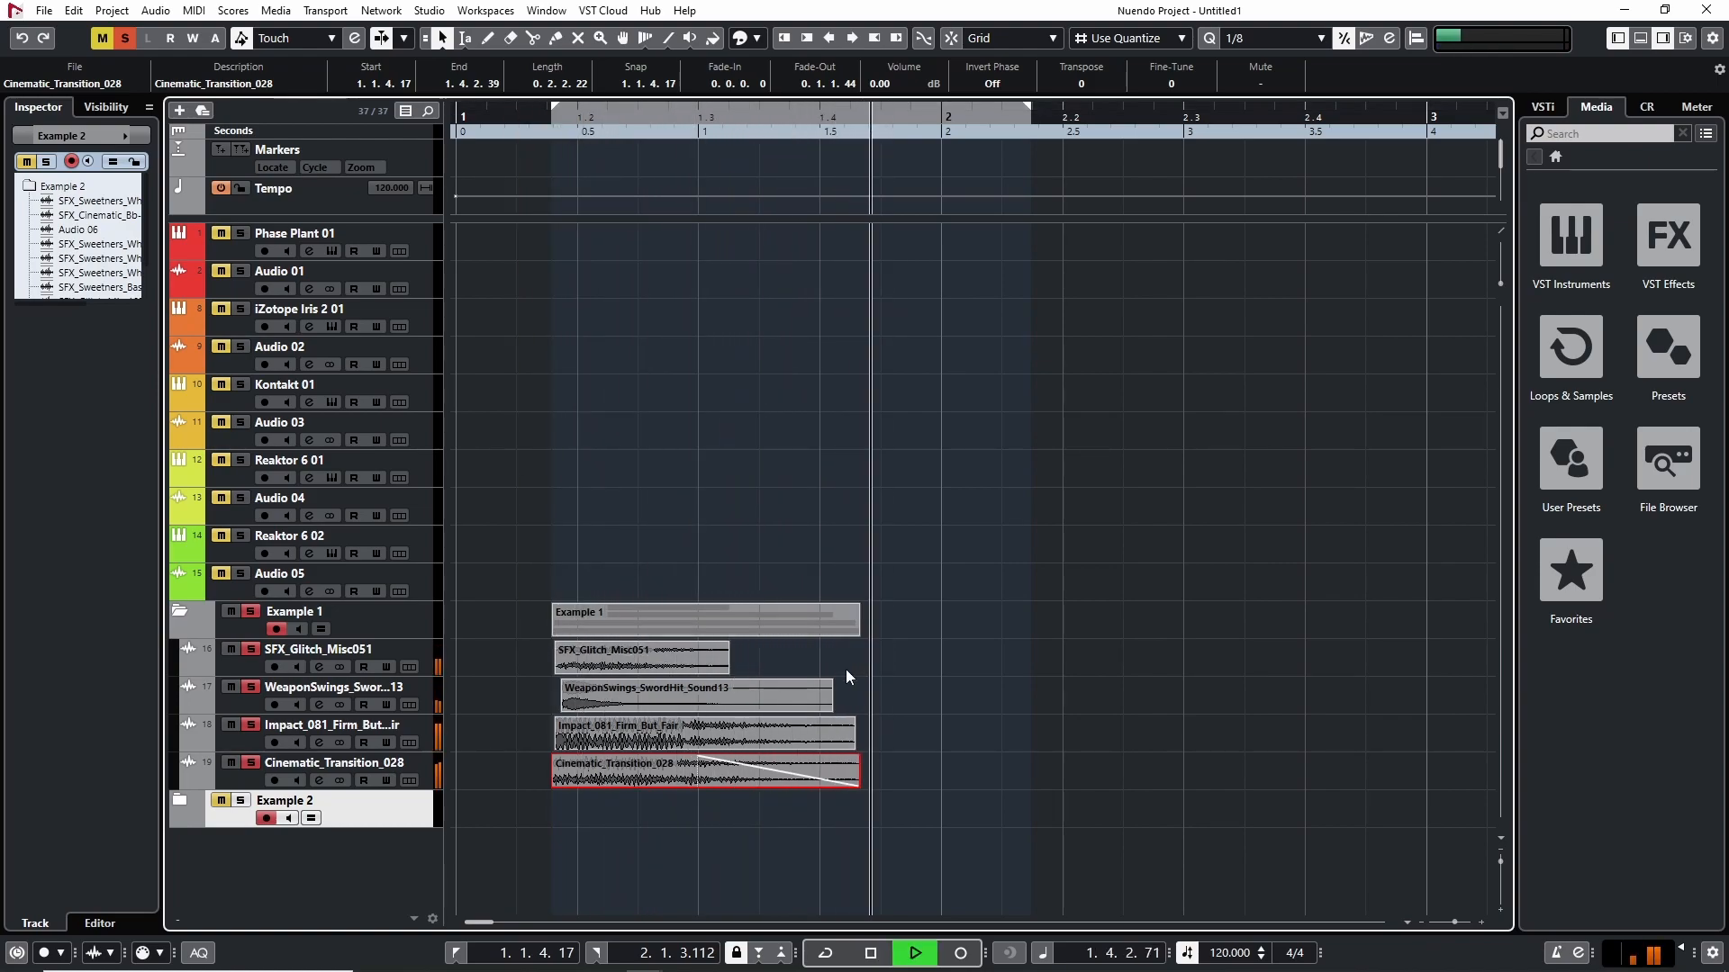
{"action": "key", "text": "space"}
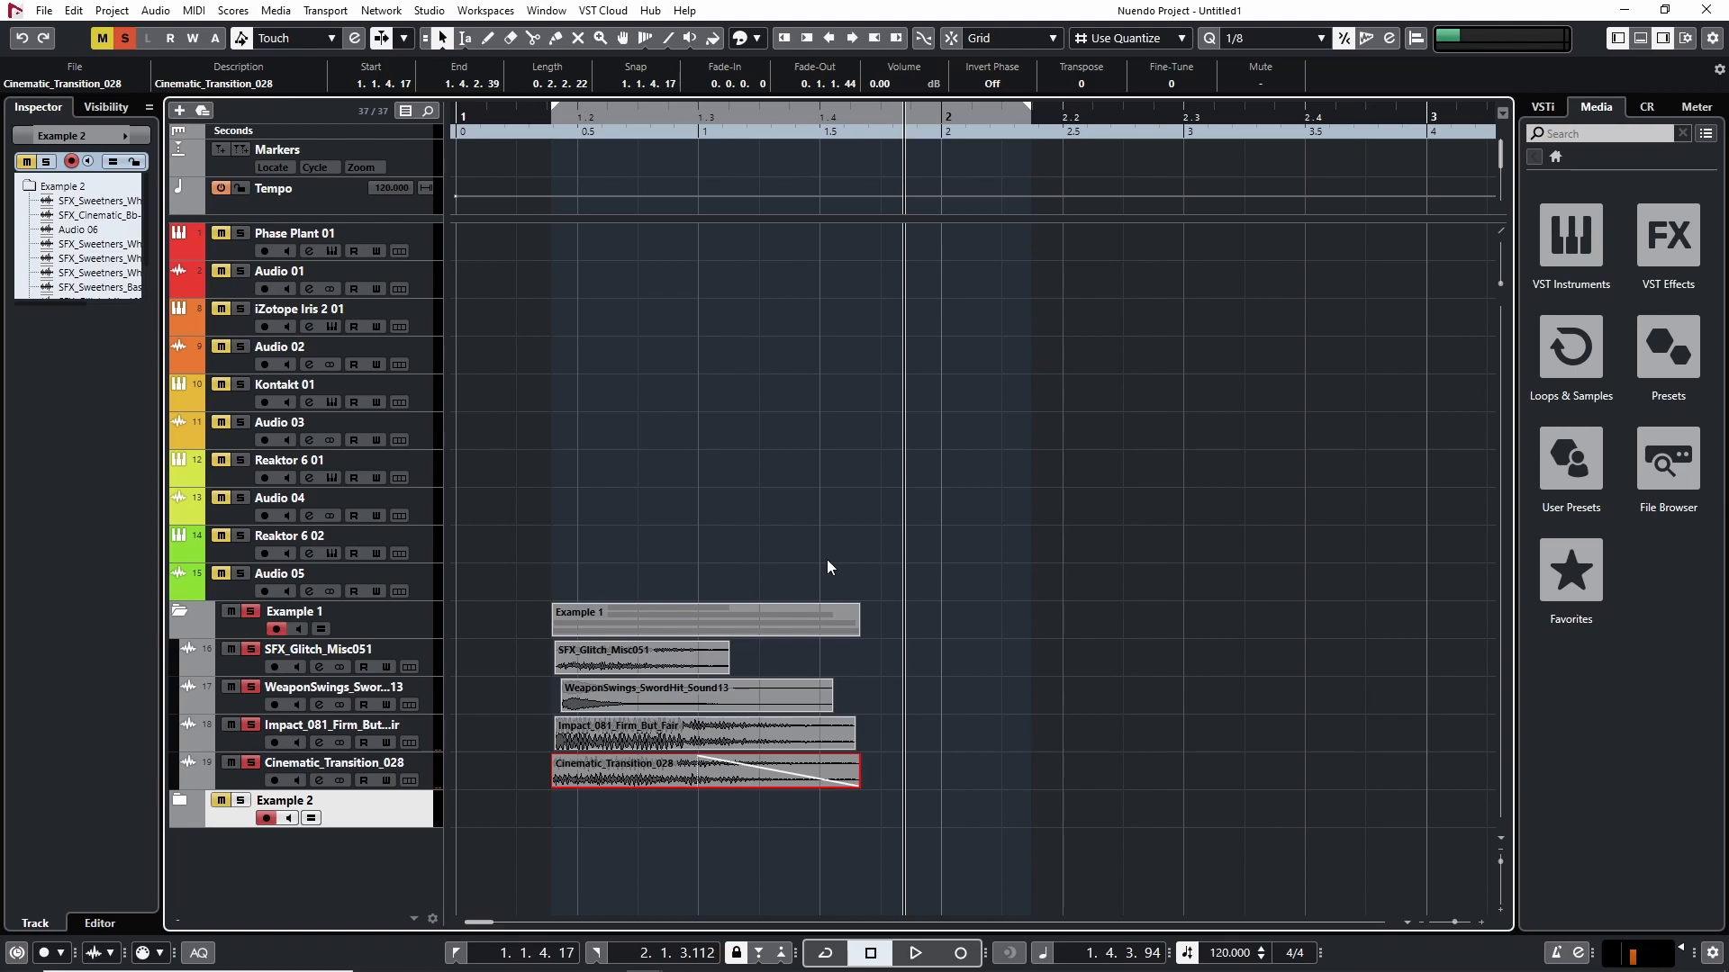
Play the second Example 1 stack from just before bar 4 with the folder soloed, and stop playback once its tails are heard
{"action": "key", "text": "g"}
{"action": "key", "text": "g"}
{"action": "key", "text": "g"}
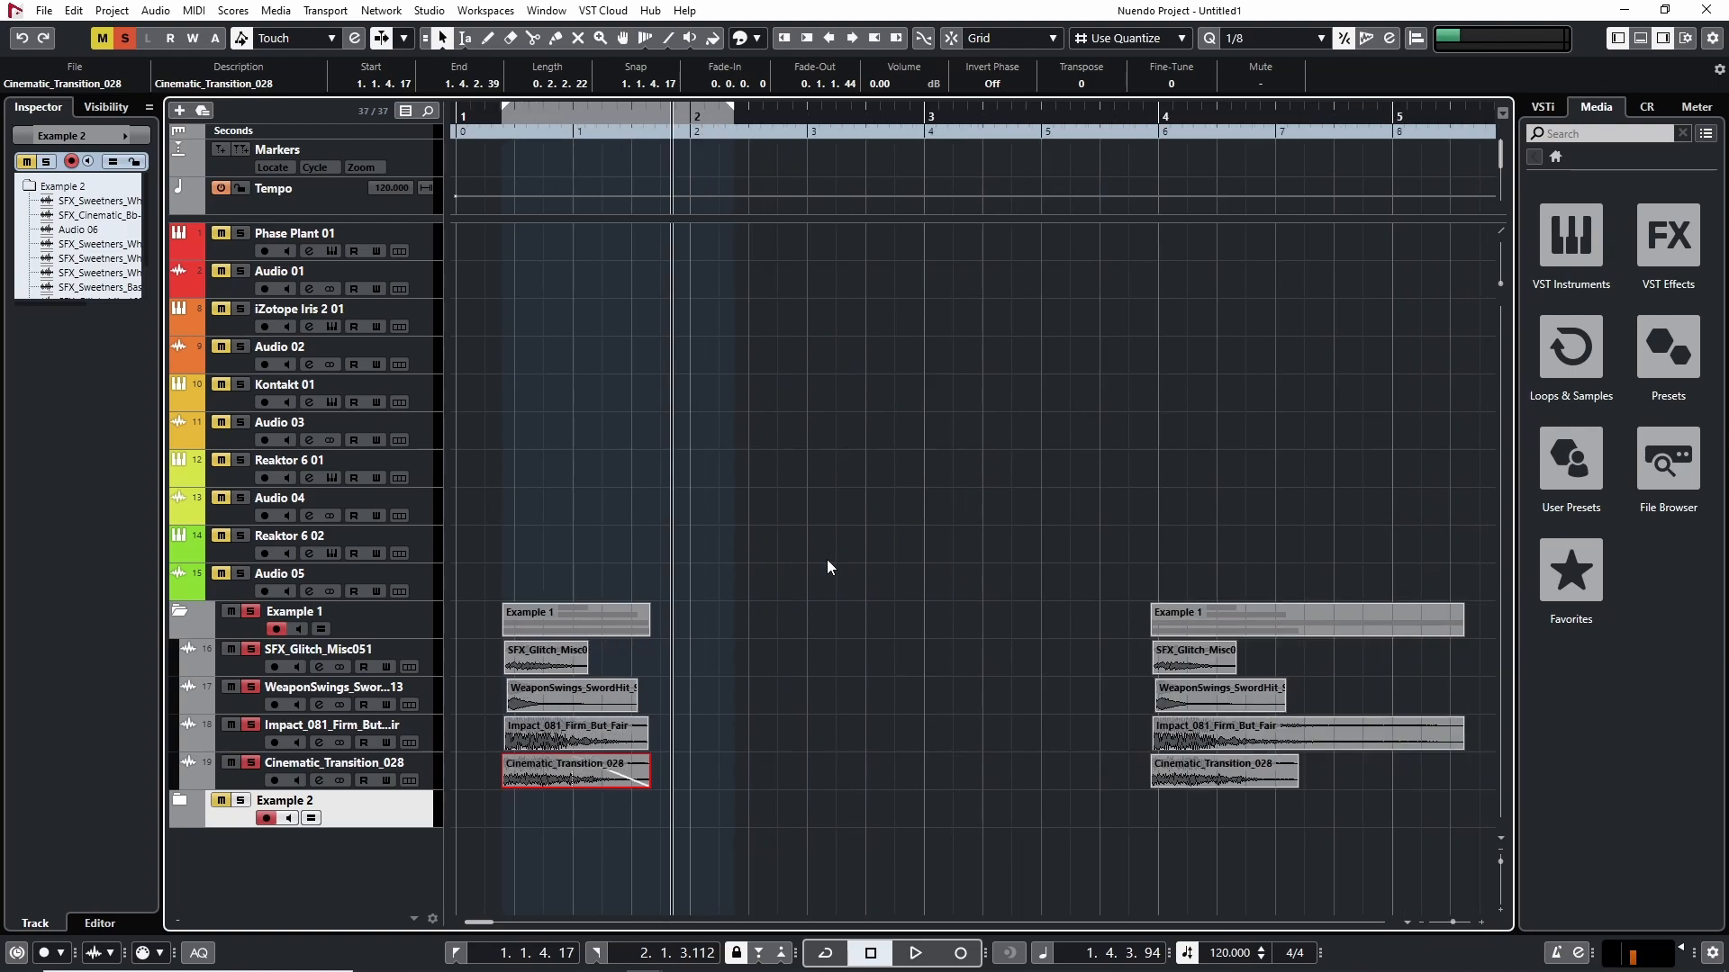
{"action": "key", "text": "h"}
{"action": "key", "text": "h"}
{"action": "key", "text": "h"}
{"action": "key", "text": "h"}
{"action": "scroll", "coordinate": [1251, 560], "scroll_direction": "right", "scroll_amount": 8}
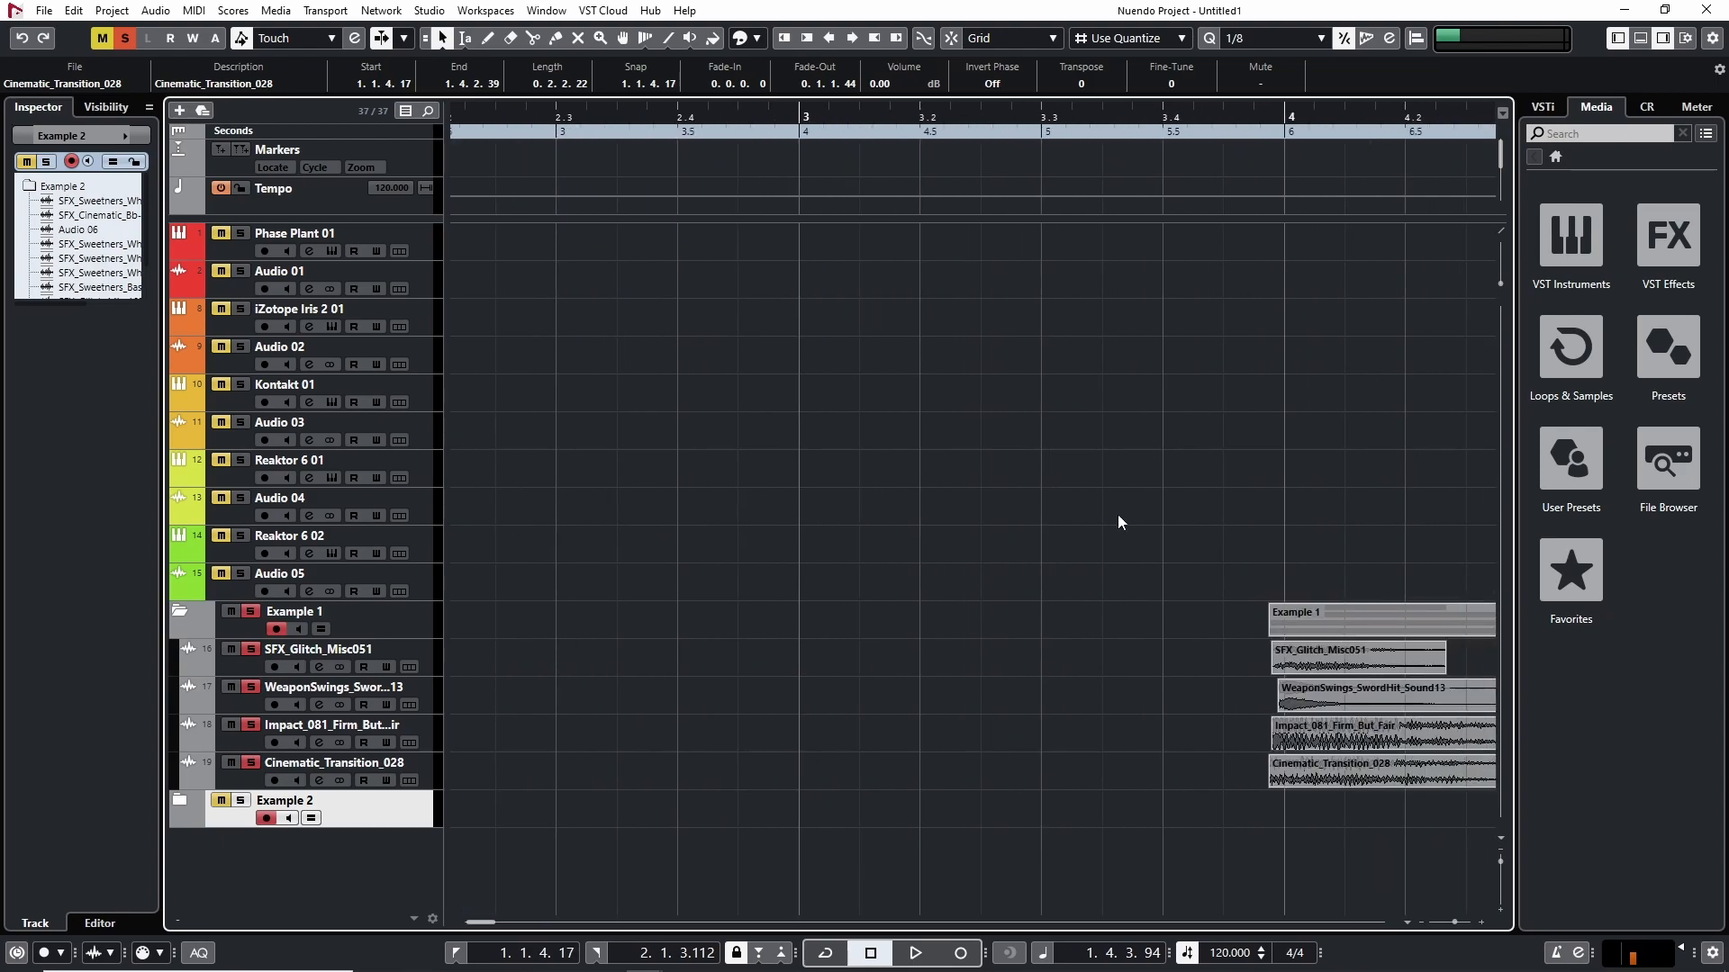
{"action": "key", "text": "h"}
{"action": "scroll", "coordinate": [959, 492], "scroll_direction": "up", "scroll_amount": 1}
{"action": "scroll", "coordinate": [991, 493], "scroll_direction": "right", "scroll_amount": 5}
{"action": "left_click", "coordinate": [597, 116]}
{"action": "key", "text": "space"}
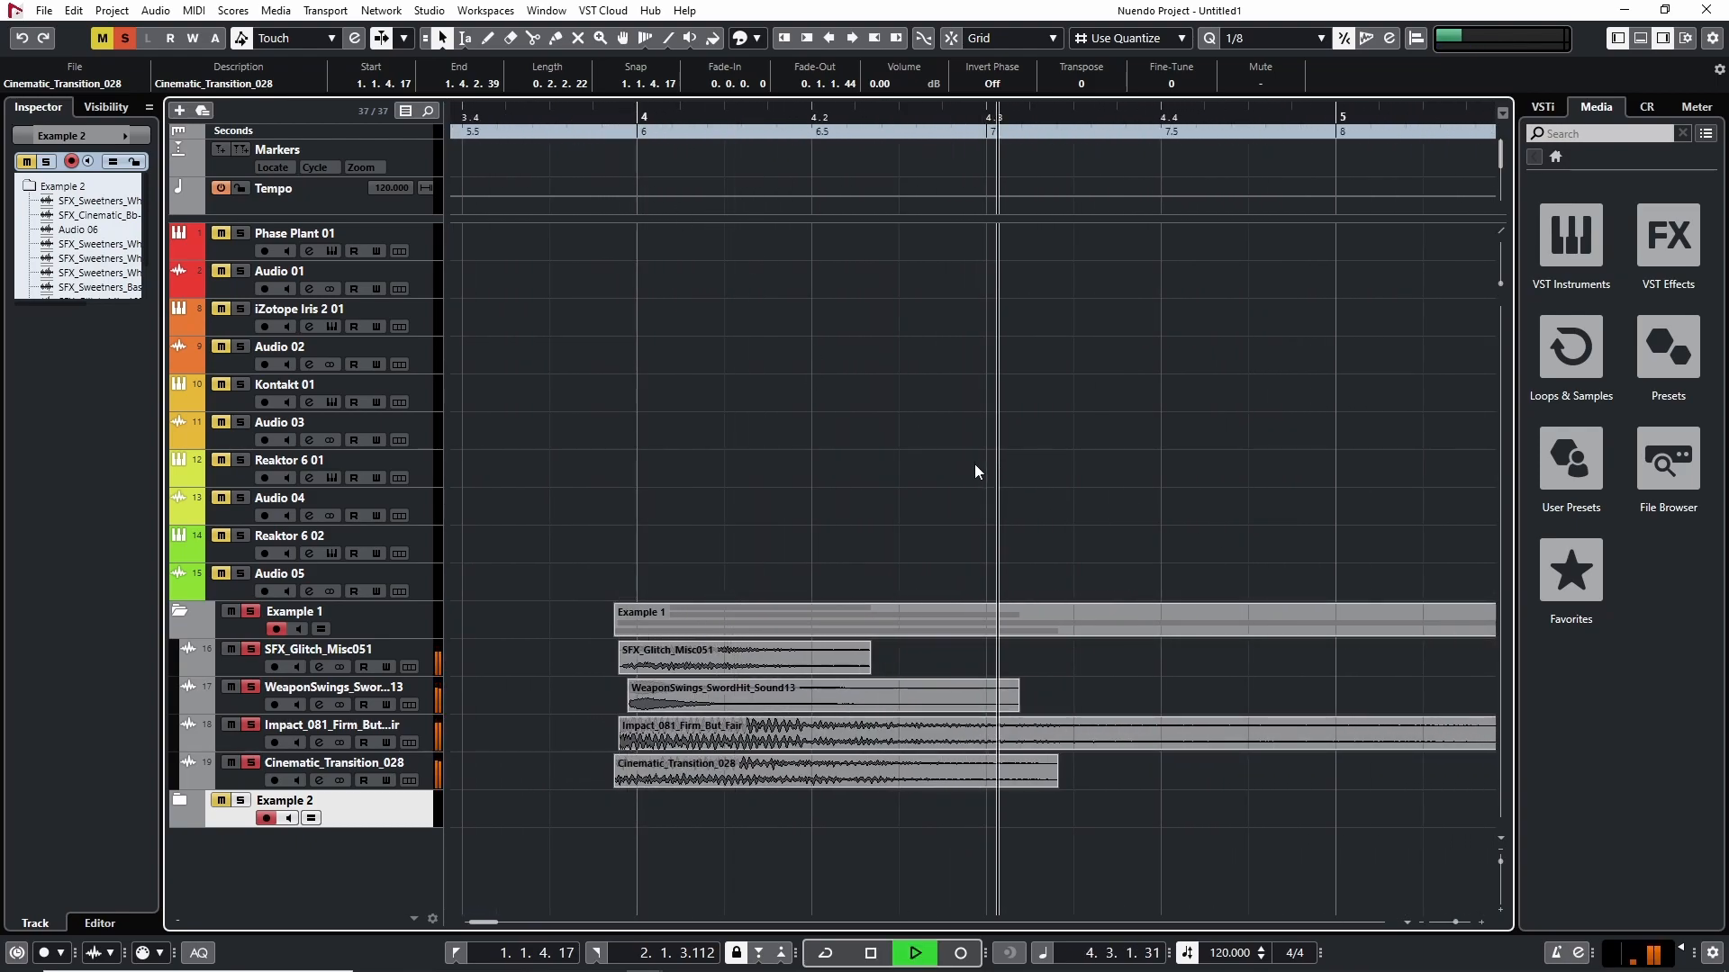
{"action": "scroll", "coordinate": [972, 466], "scroll_direction": "down", "scroll_amount": 3}
{"action": "key", "text": "space"}
Switch the solo from the Example 1 folder to the Impact track, listen to its second clip near bar 4, and take the track out of solo
{"action": "scroll", "coordinate": [774, 790], "scroll_direction": "left", "scroll_amount": 5}
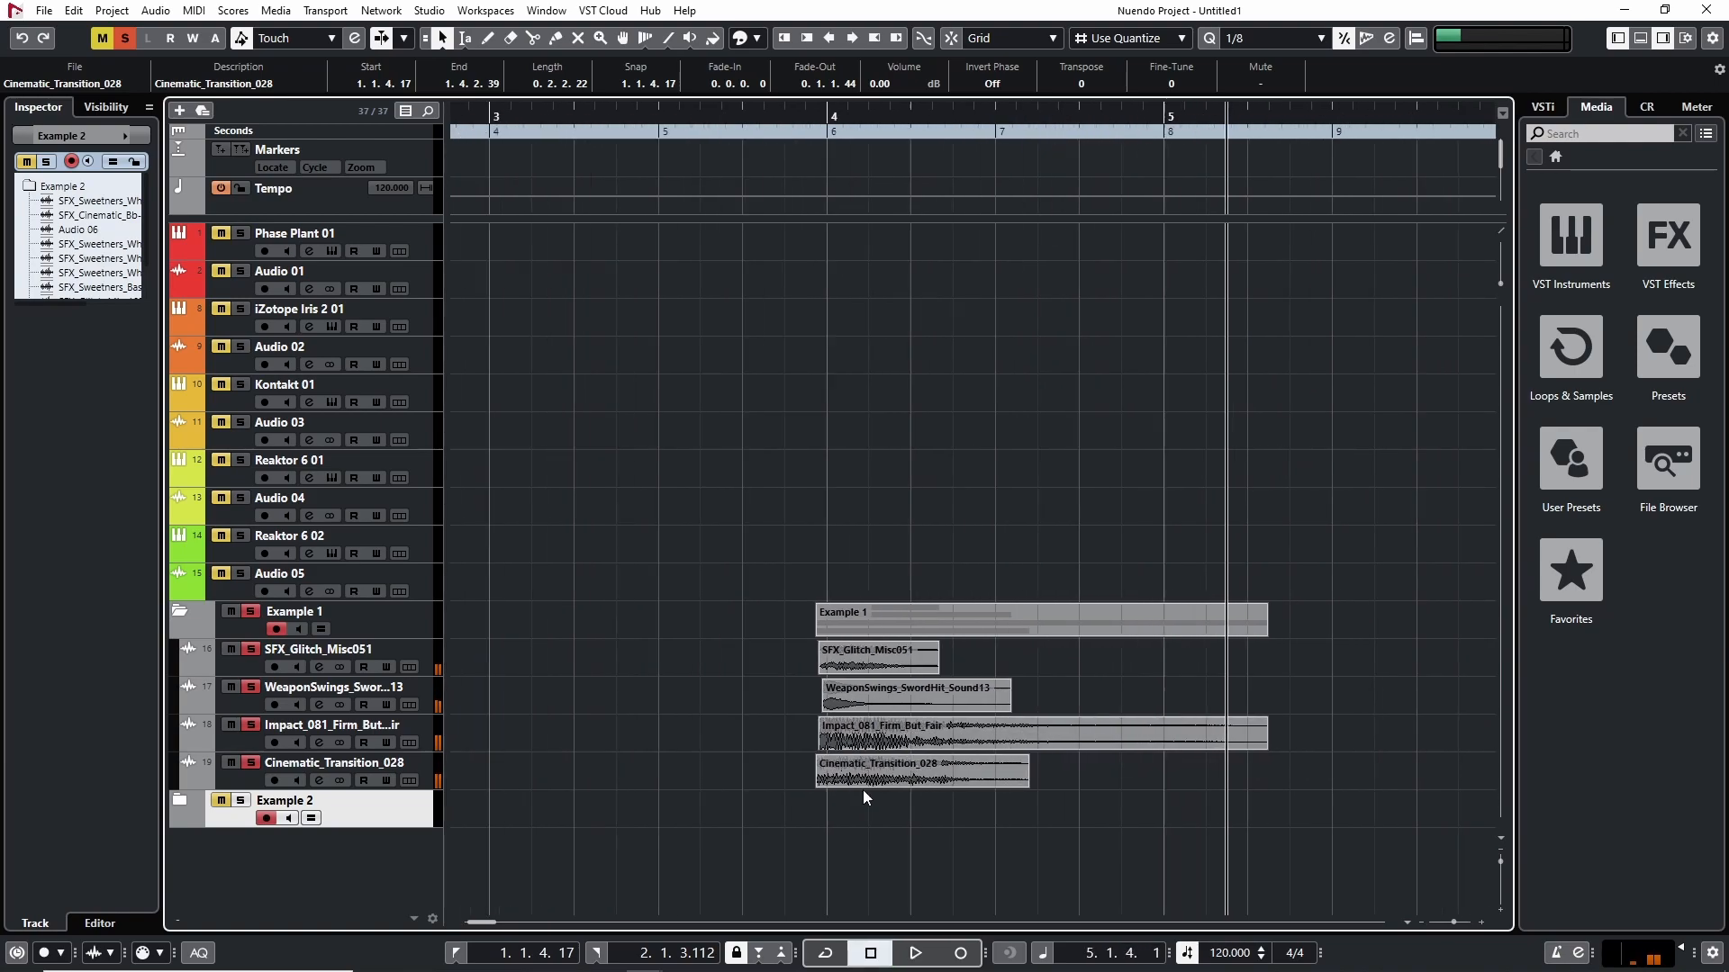
{"action": "scroll", "coordinate": [909, 786], "scroll_direction": "down", "scroll_amount": 2}
{"action": "scroll", "coordinate": [921, 785], "scroll_direction": "down", "scroll_amount": 3}
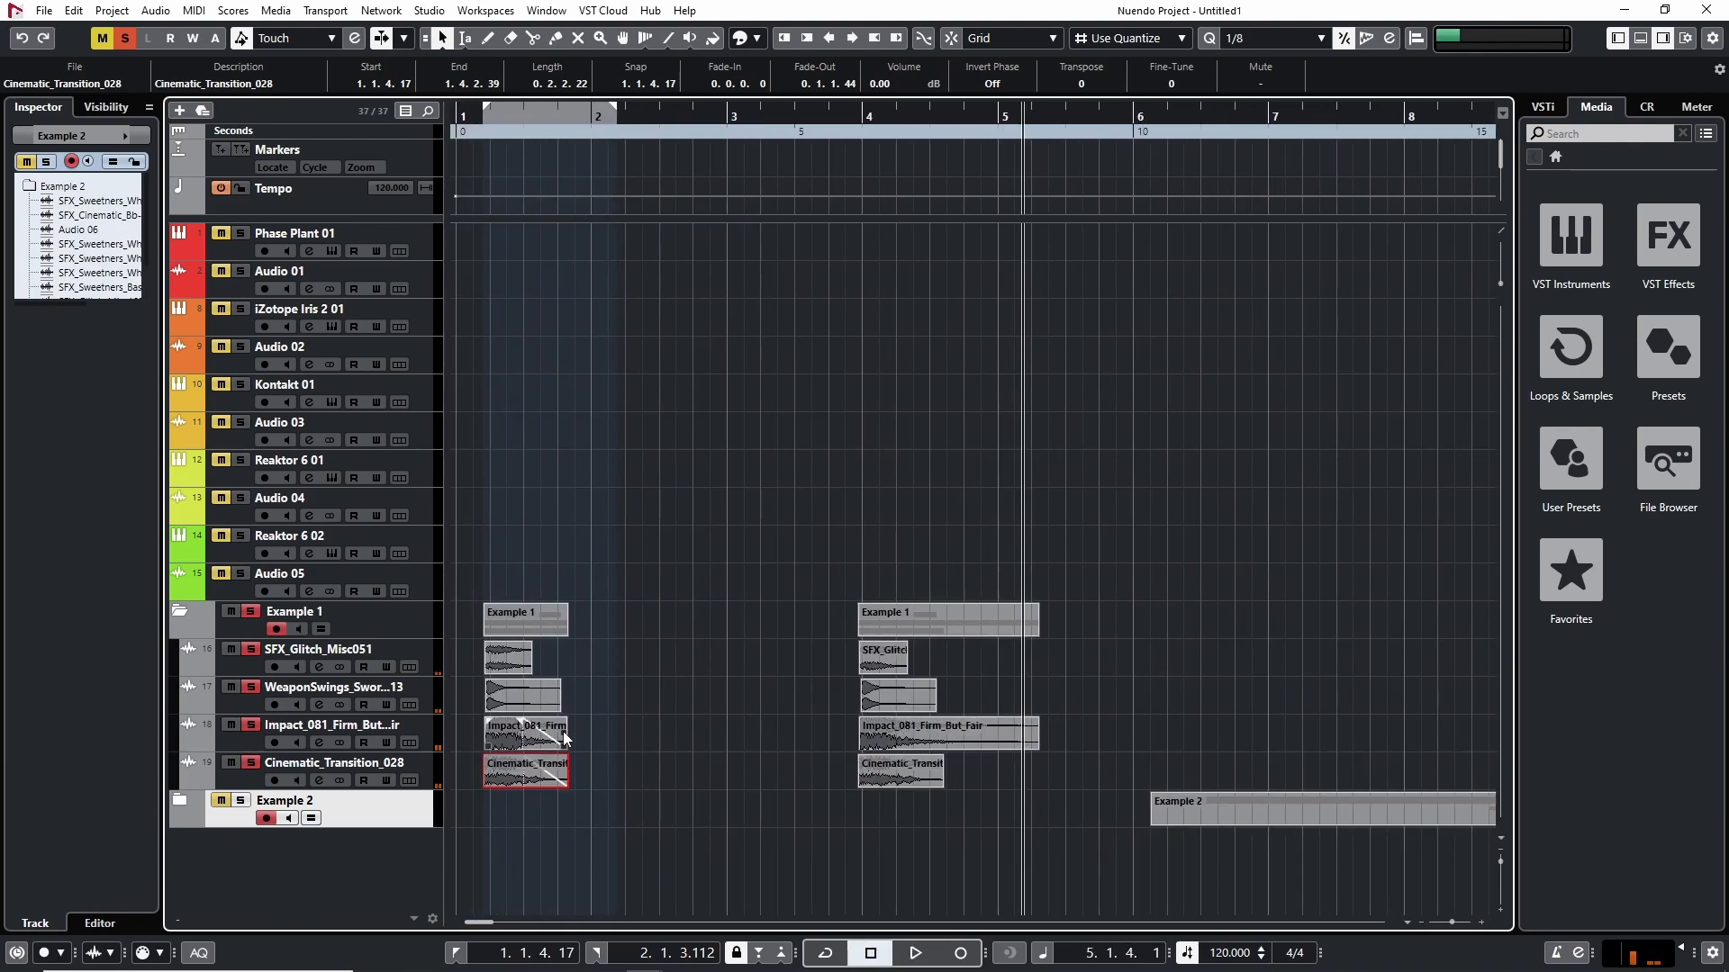
{"action": "left_click", "coordinate": [246, 594]}
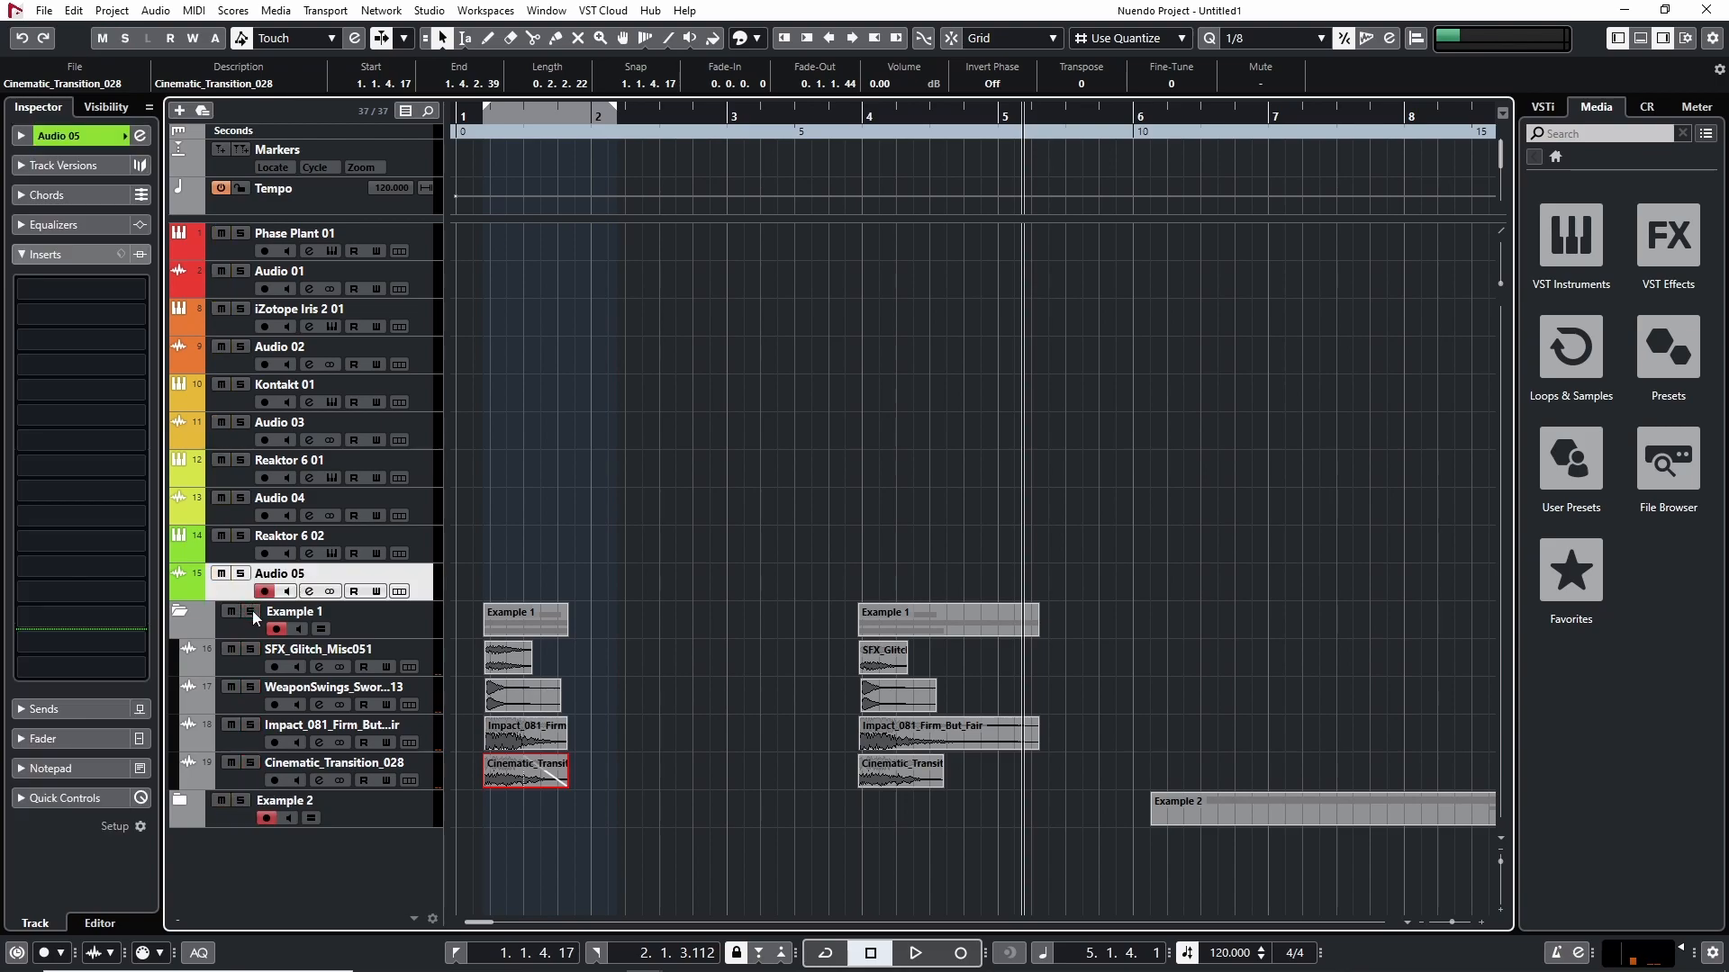
{"action": "left_click", "coordinate": [252, 725]}
{"action": "left_click", "coordinate": [838, 118]}
{"action": "key", "text": "space"}
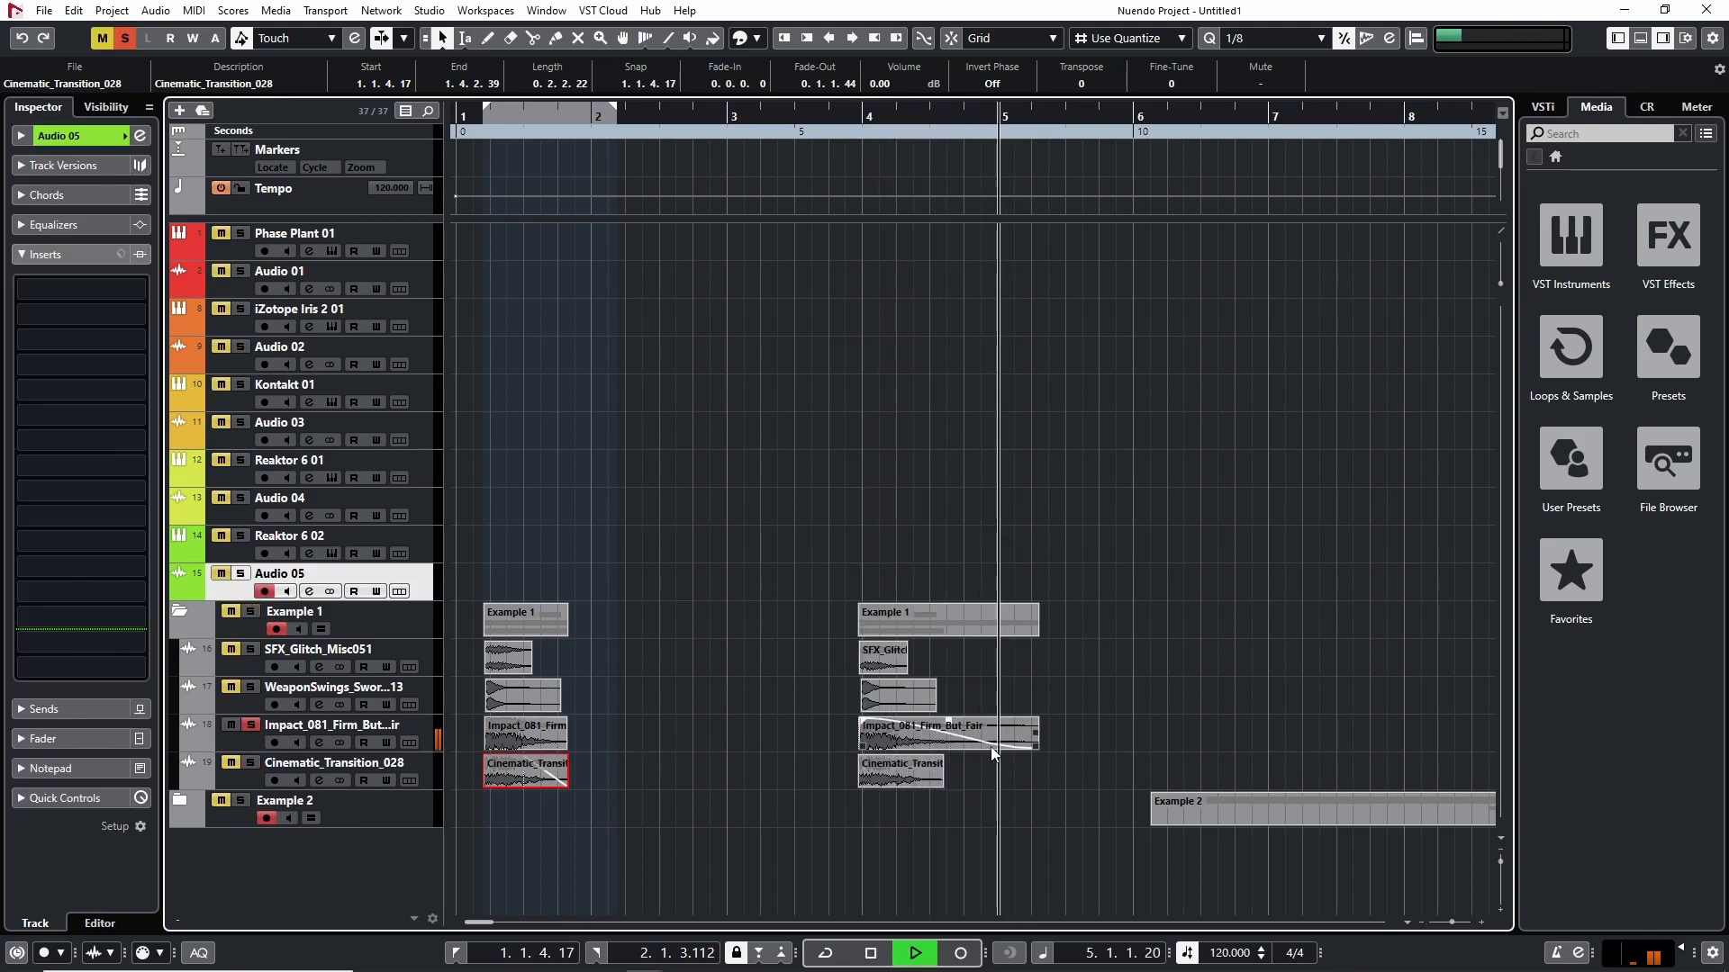
{"action": "key", "text": "space"}
{"action": "left_click", "coordinate": [251, 726]}
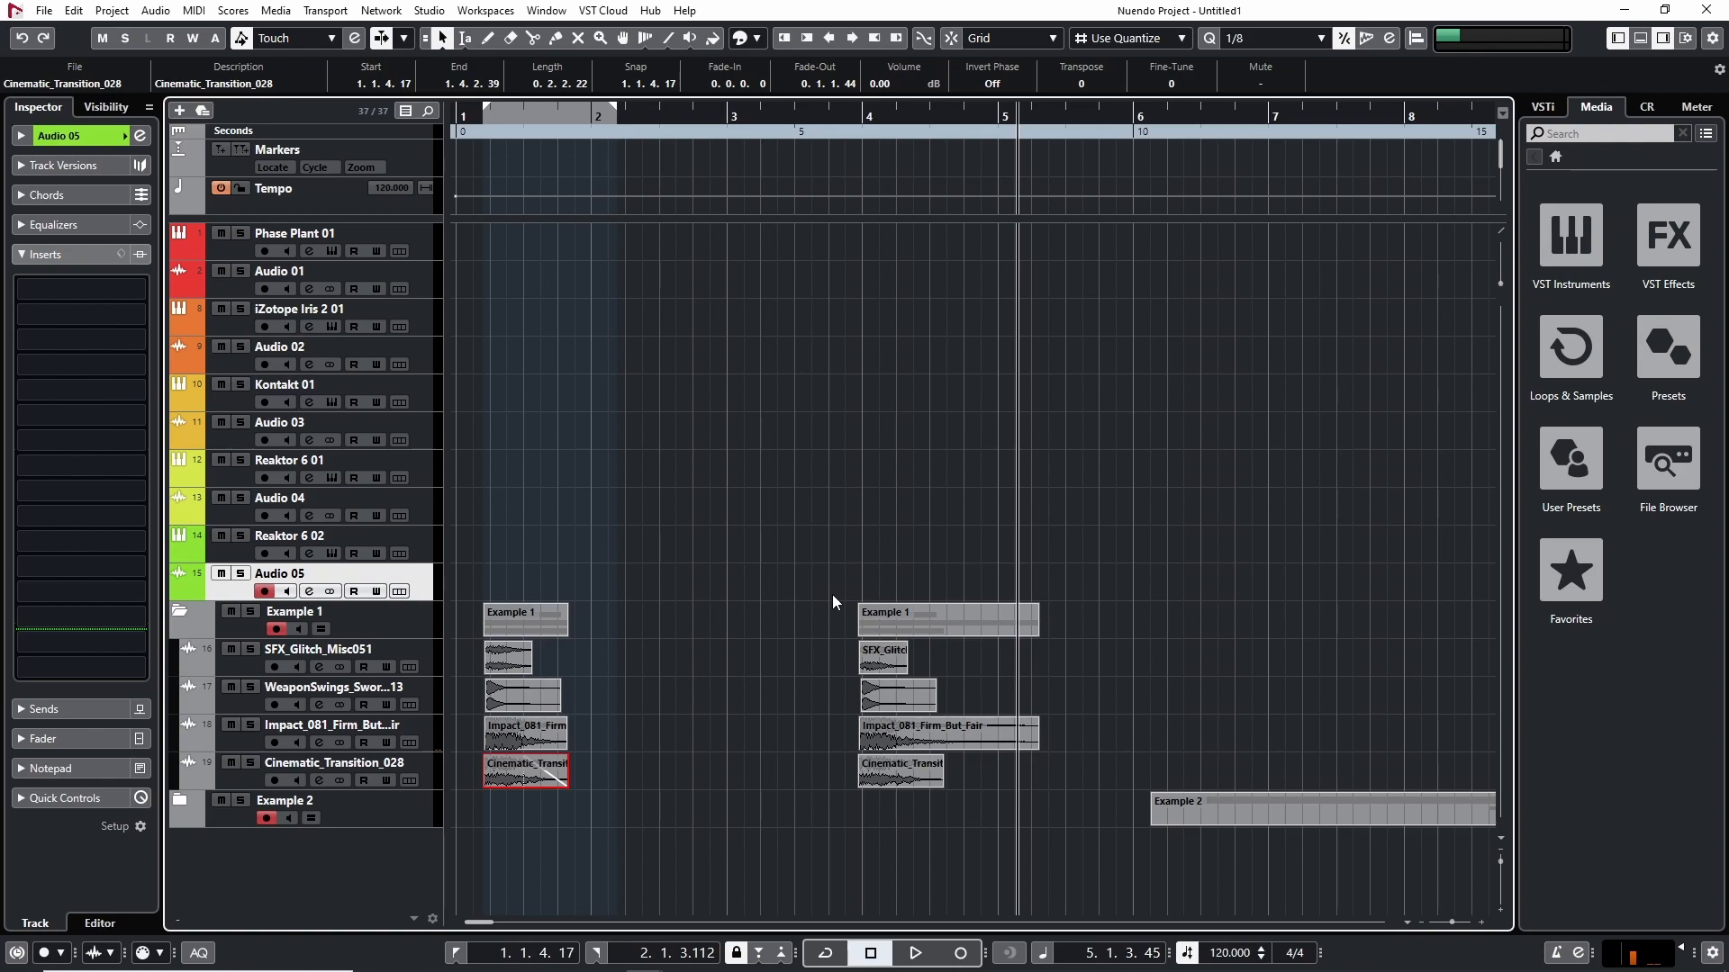
Select all clips of the second Example 1 stack, examine their fade-out curve in the fade editor, and close the editor
{"action": "key", "text": "h"}
{"action": "key", "text": "h"}
{"action": "key", "text": "h"}
{"action": "key", "text": "h"}
{"action": "key", "text": "h"}
{"action": "key", "text": "h"}
{"action": "left_click_drag", "start_coordinate": [671, 445], "coordinate": [852, 440]}
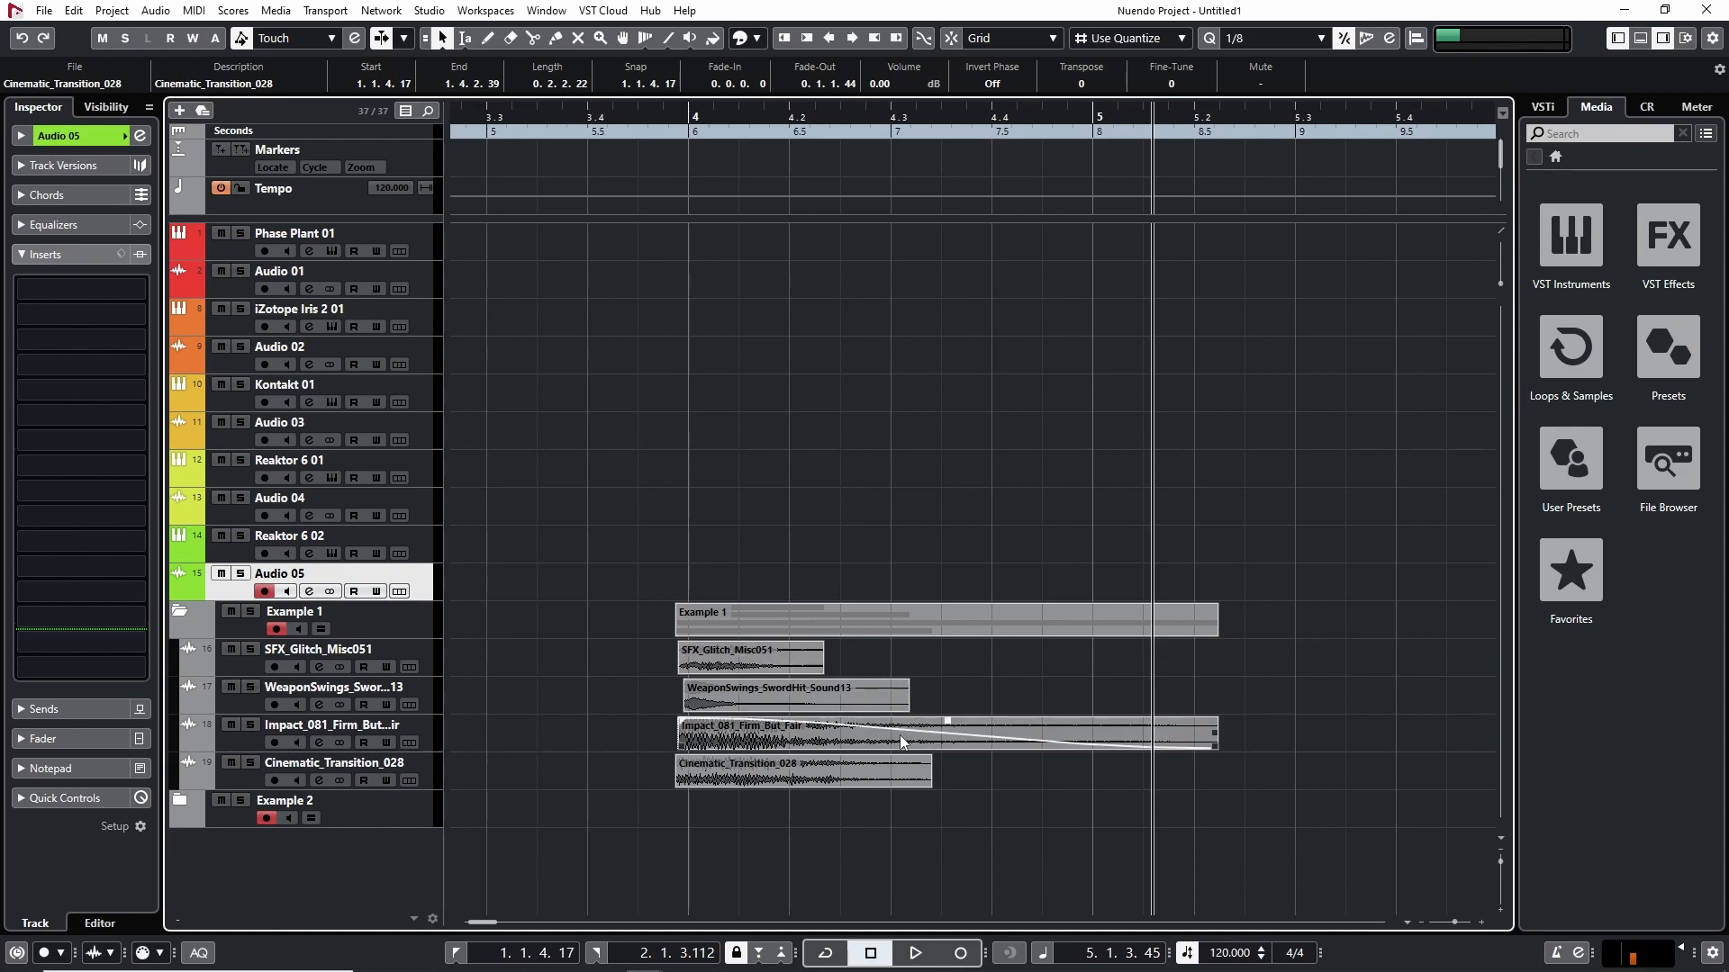
{"action": "key", "text": "ctrl+a"}
{"action": "double_click", "coordinate": [839, 749]}
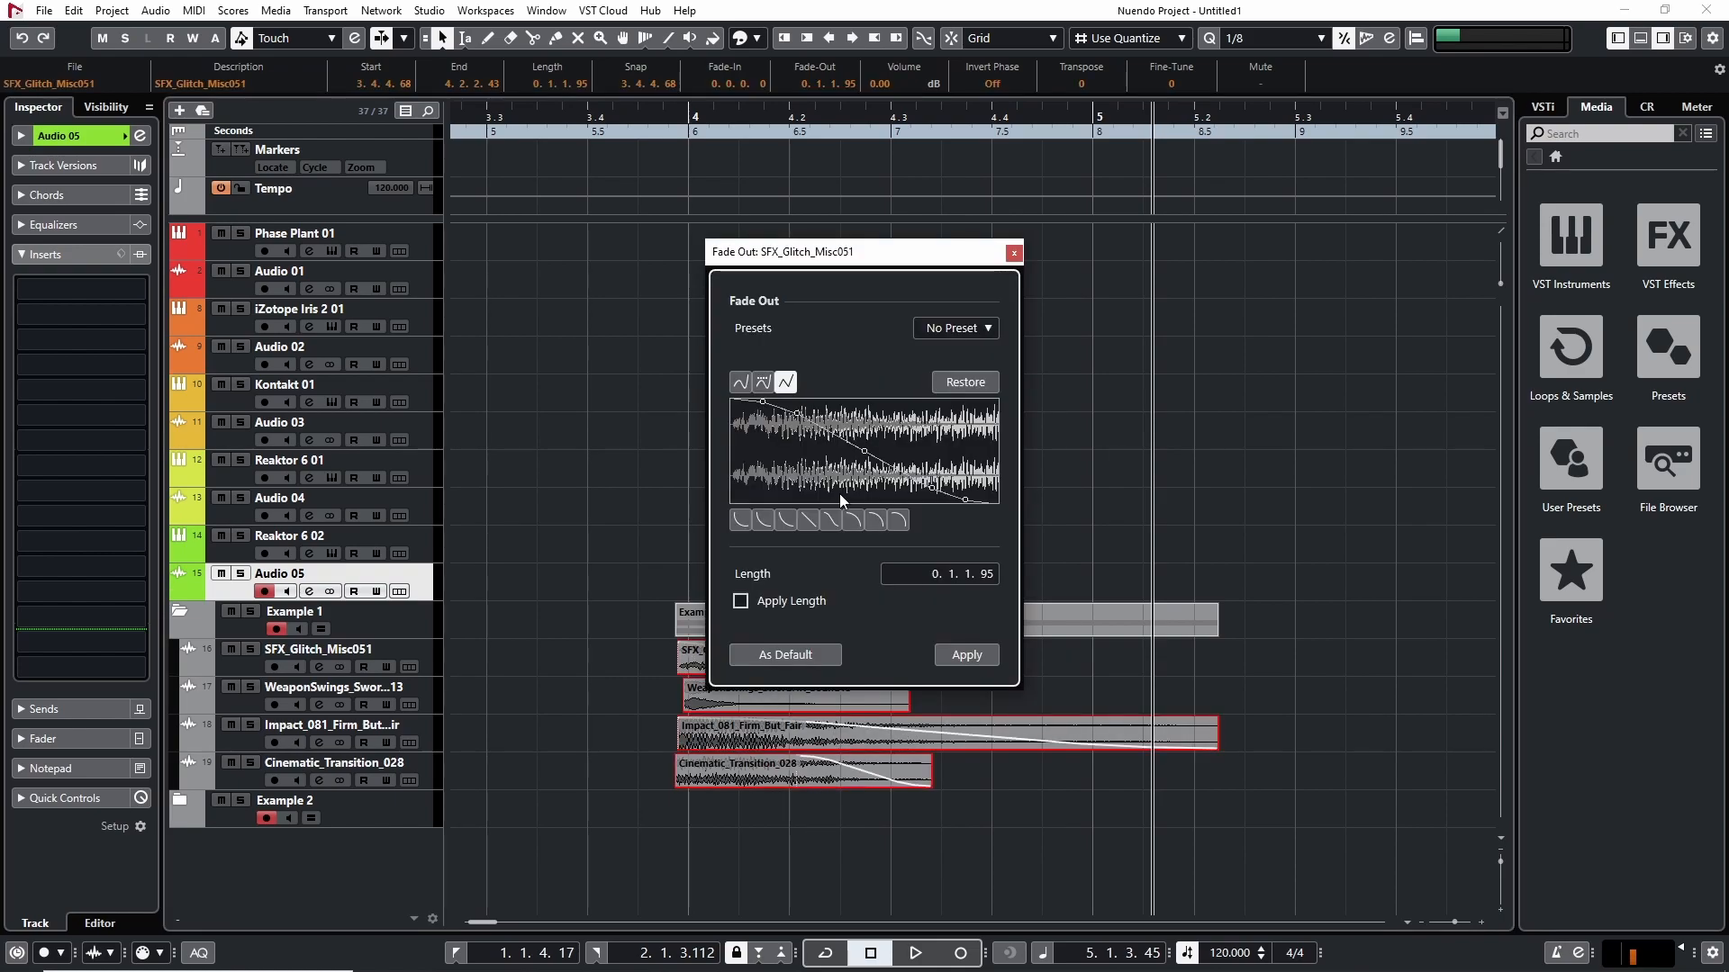
{"action": "left_click_drag", "start_coordinate": [813, 252], "coordinate": [927, 252]}
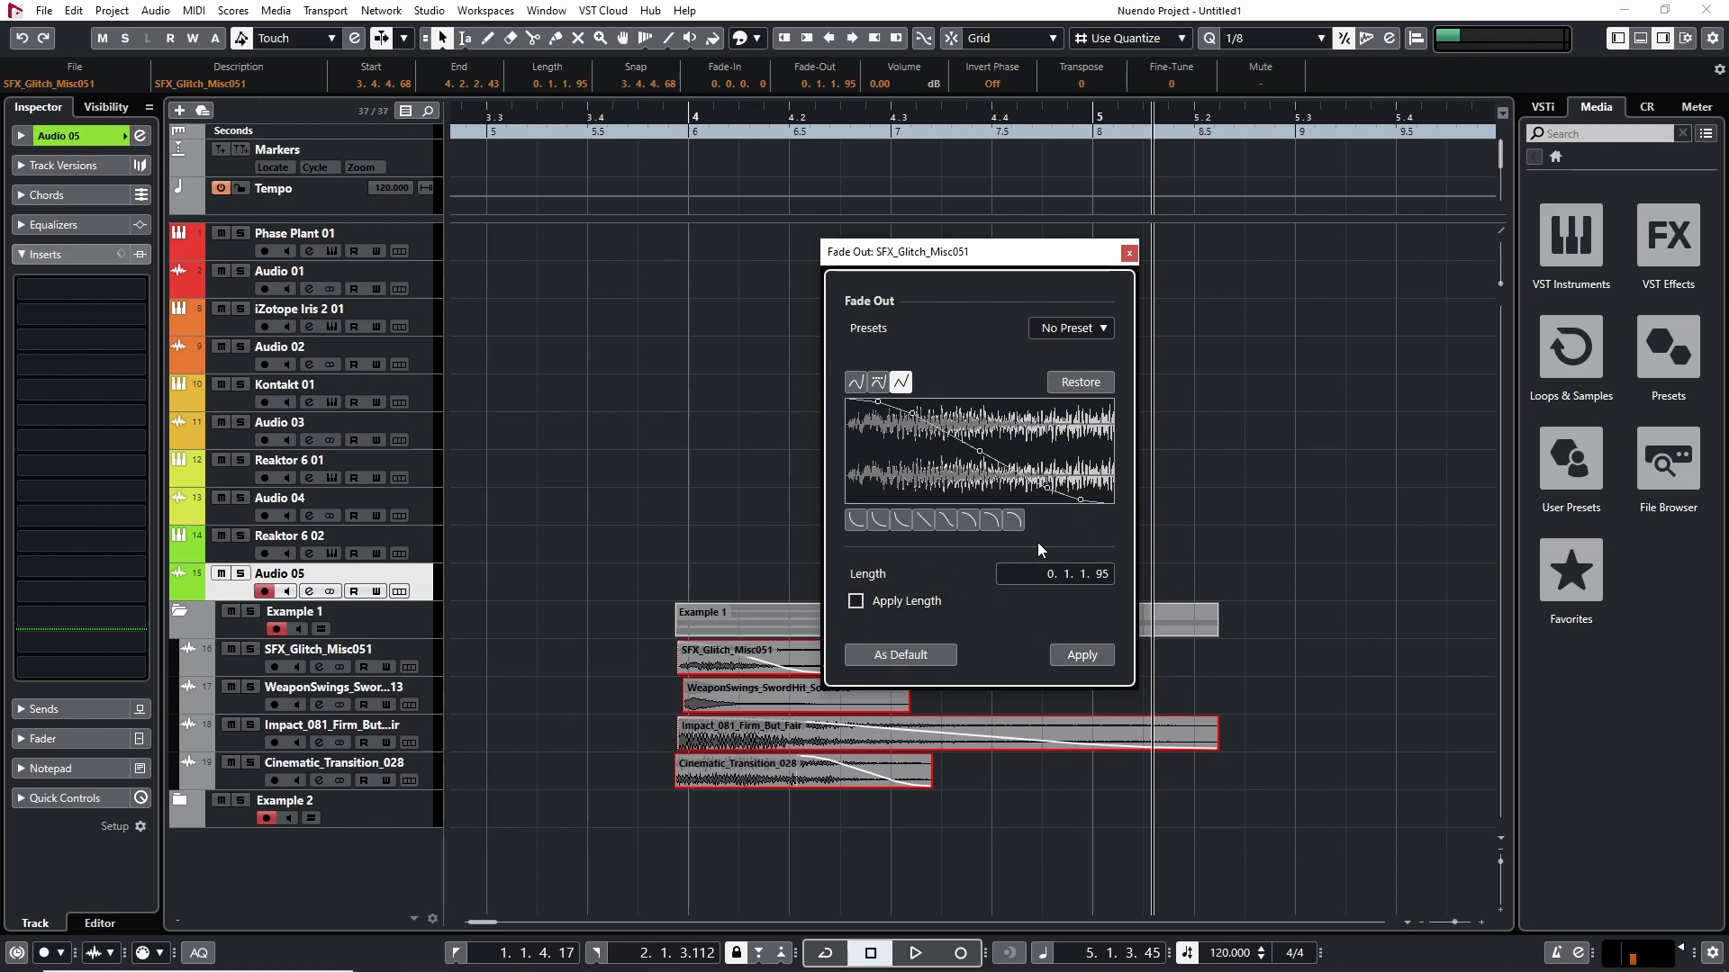
{"action": "left_click", "coordinate": [1083, 654]}
{"action": "left_click", "coordinate": [1129, 253]}
{"action": "left_click", "coordinate": [1137, 420]}
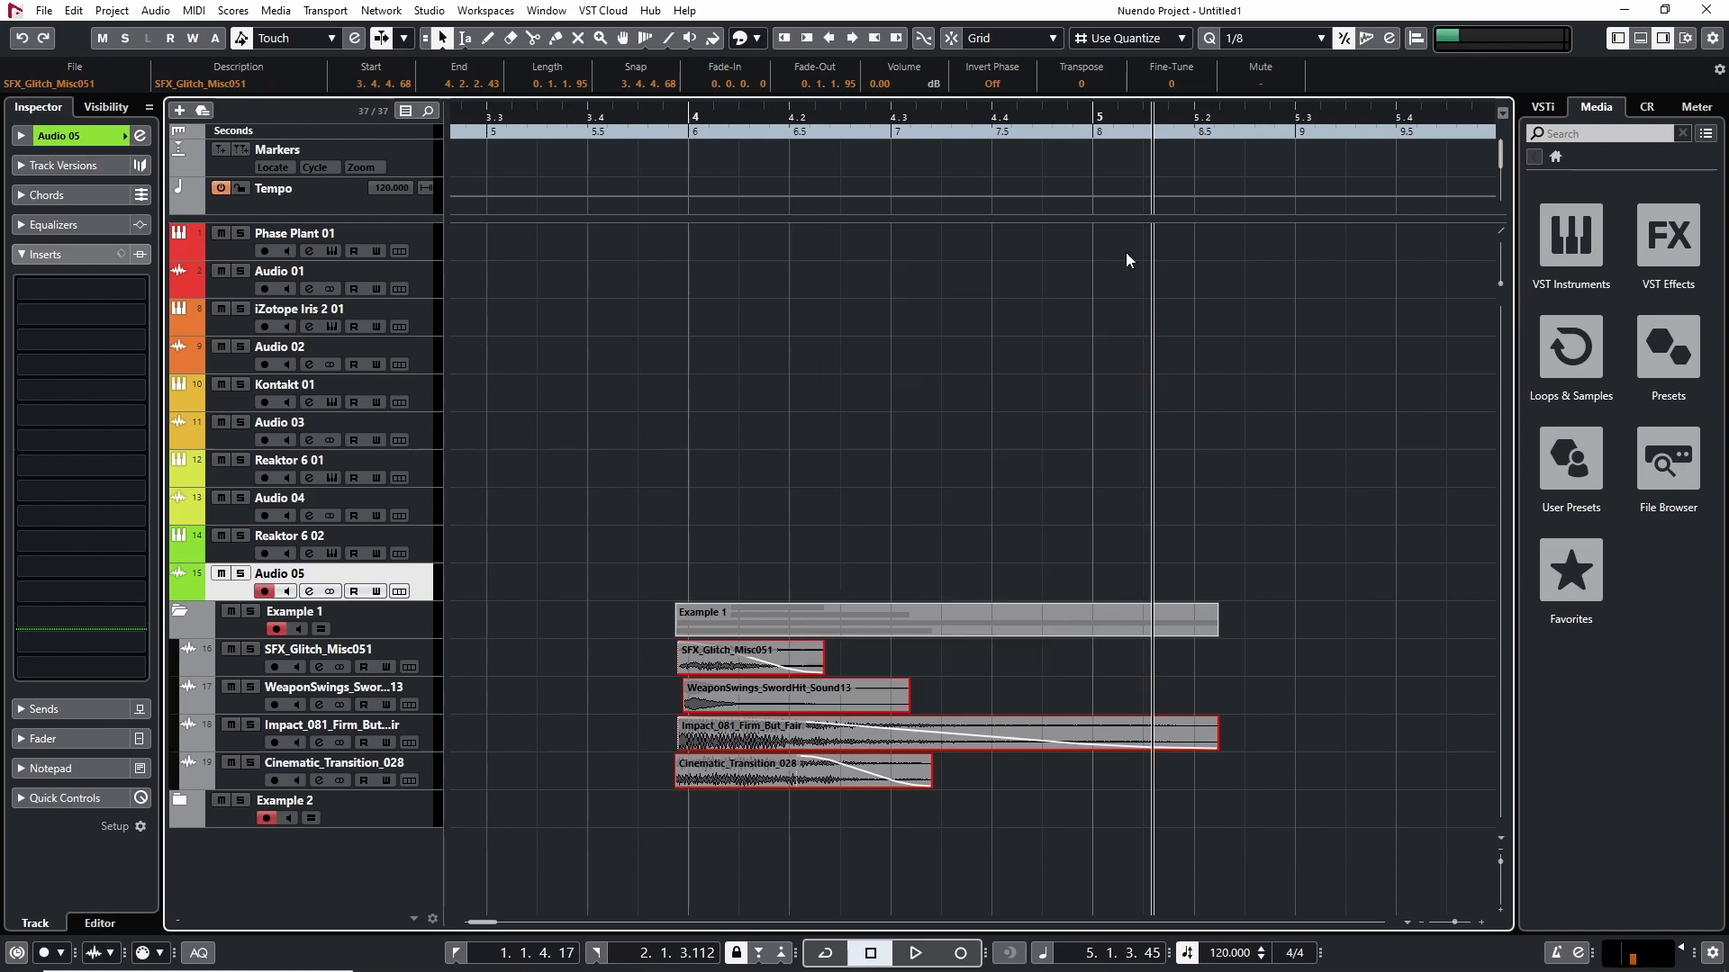
{"action": "scroll", "coordinate": [847, 621], "scroll_direction": "left", "scroll_amount": 1}
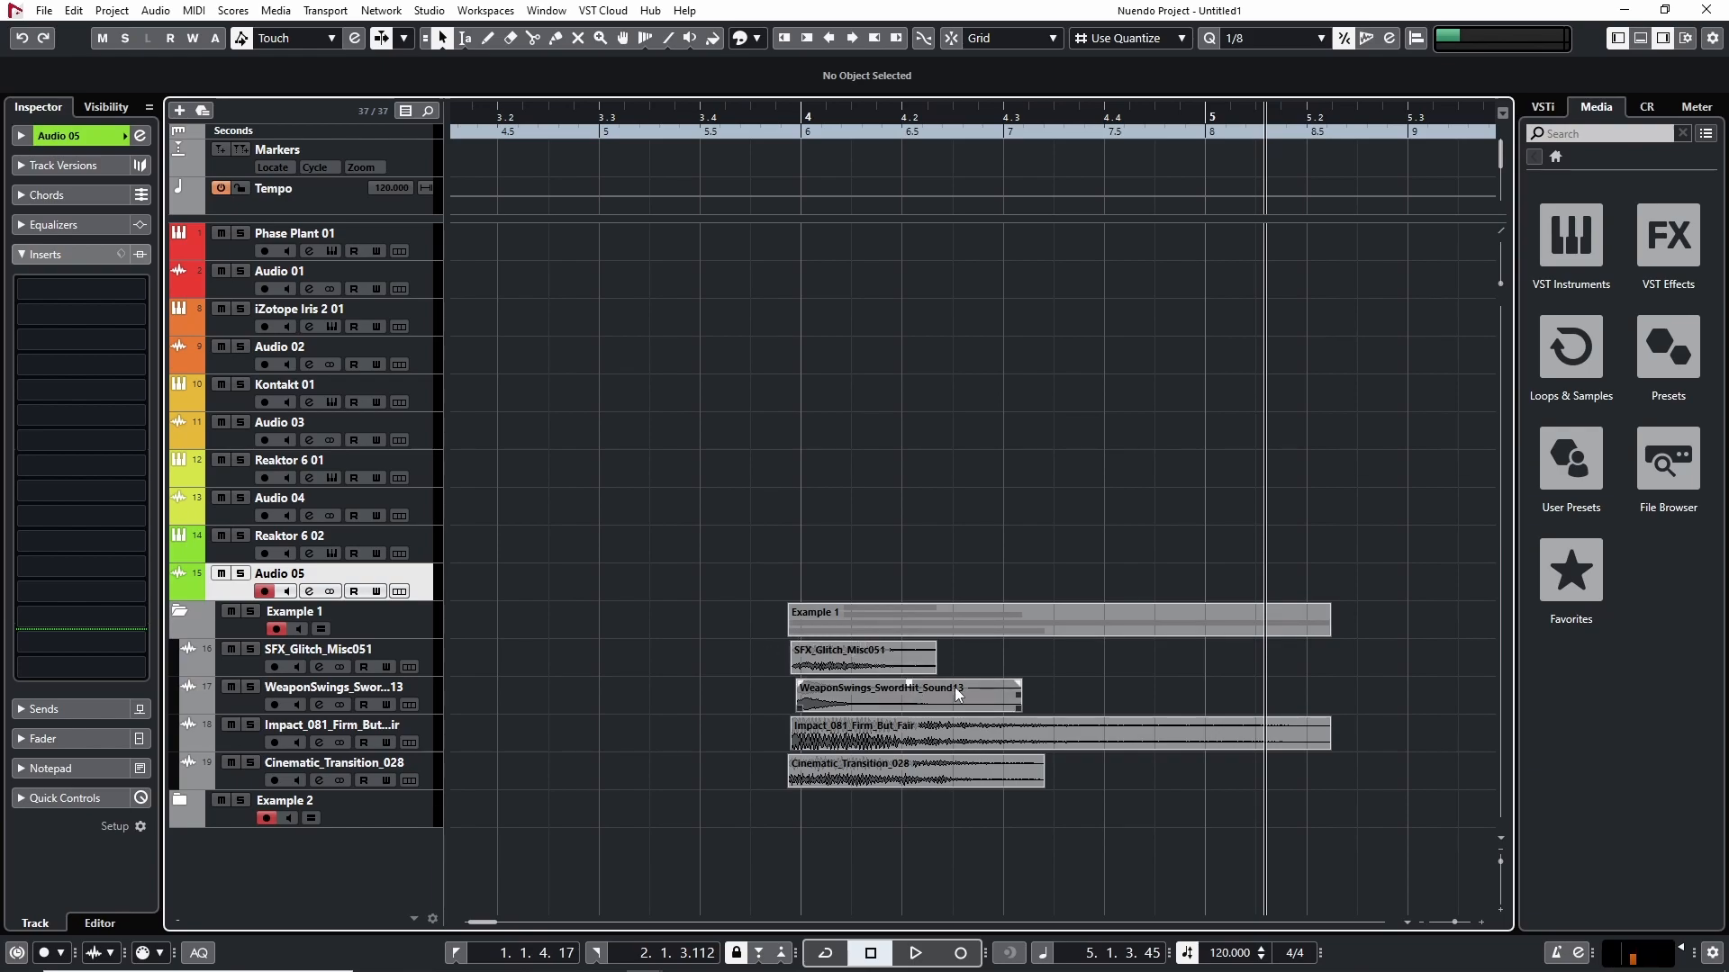
{"action": "key", "text": "g"}
{"action": "key", "text": "g"}
{"action": "key", "text": "g"}
{"action": "key", "text": "g"}
{"action": "key", "text": "g"}
{"action": "key", "text": "g"}
{"action": "key", "text": "h"}
{"action": "key", "text": "h"}
{"action": "key", "text": "h"}
{"action": "key", "text": "h"}
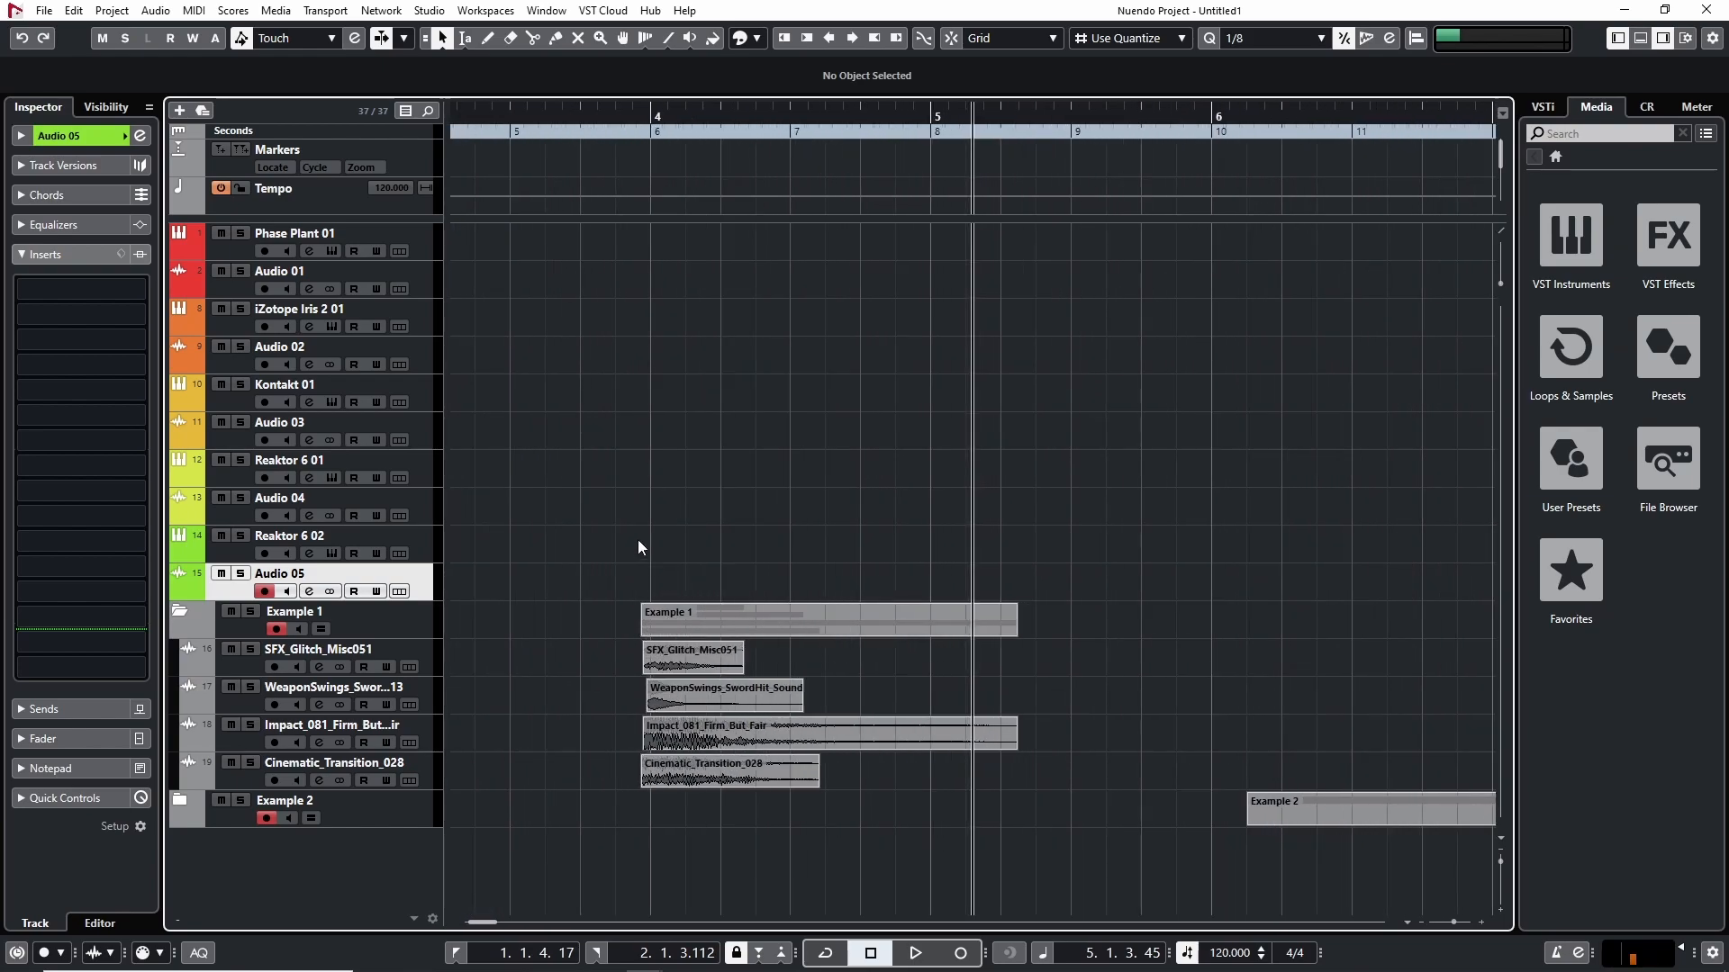
{"action": "scroll", "coordinate": [646, 520], "scroll_direction": "left", "scroll_amount": 2}
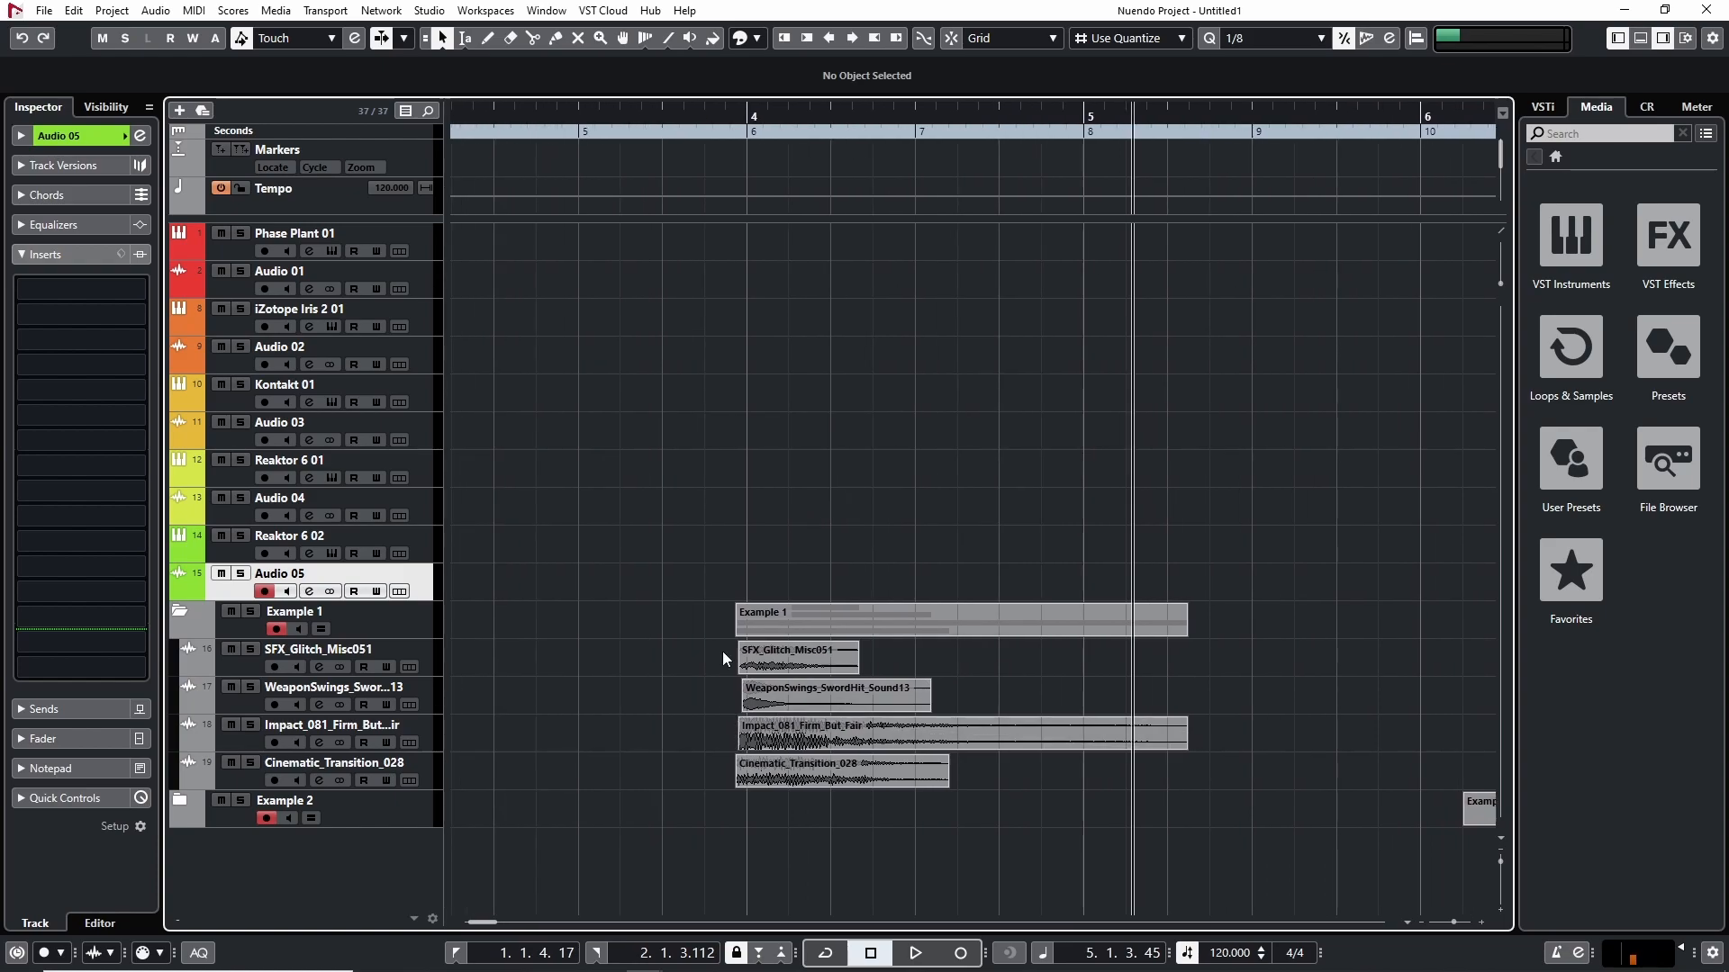
{"action": "key", "text": "g"}
{"action": "key", "text": "g"}
{"action": "key", "text": "g"}
{"action": "key", "text": "g"}
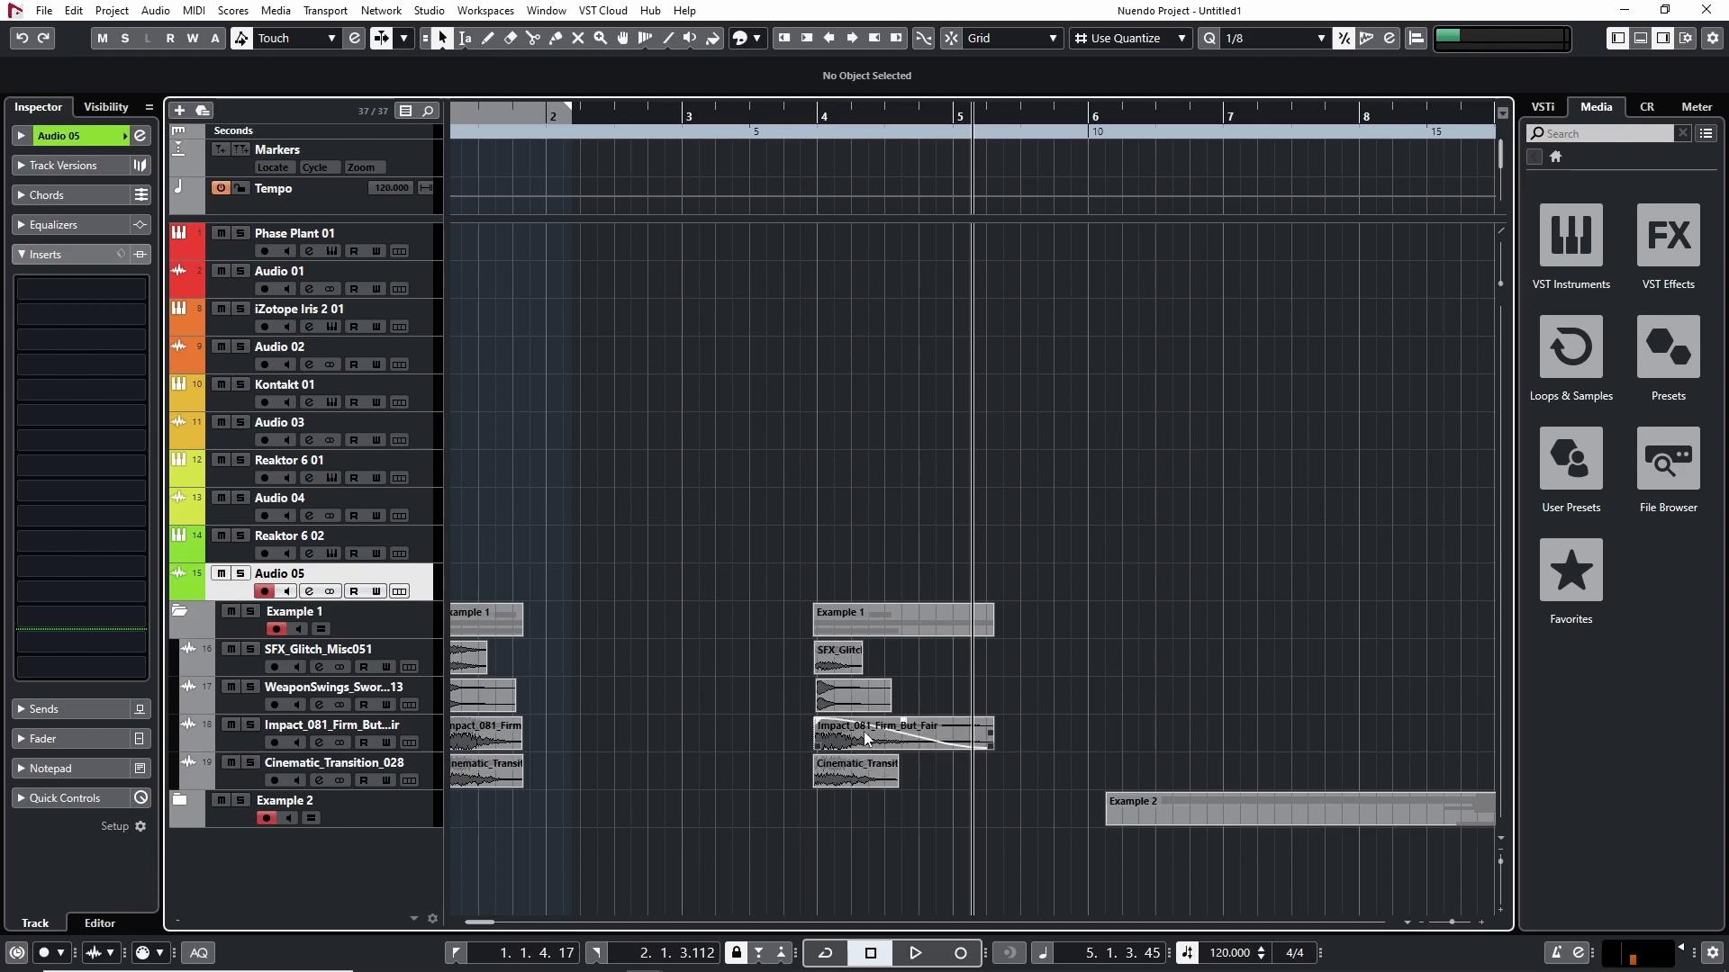
{"action": "key", "text": "h"}
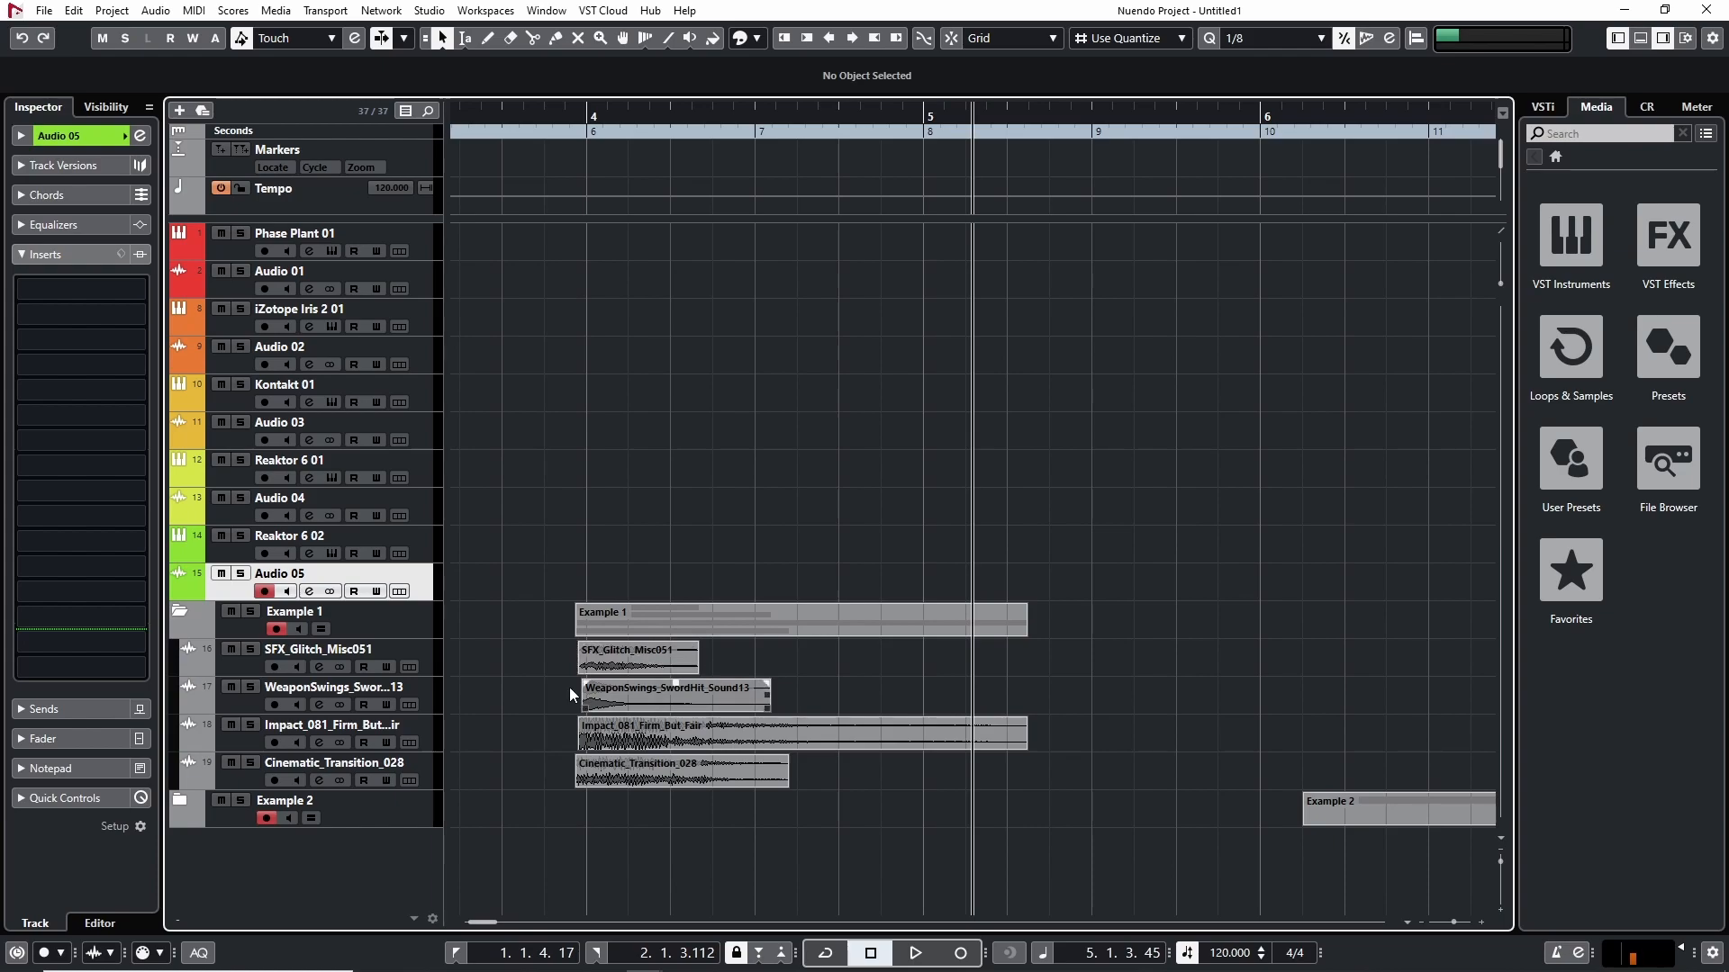
Play the second Example 1 stack from just before bar 4 with nothing soloed, and stop playback after its long tail
{"action": "key", "text": "g"}
{"action": "key", "text": "g"}
{"action": "key", "text": "g"}
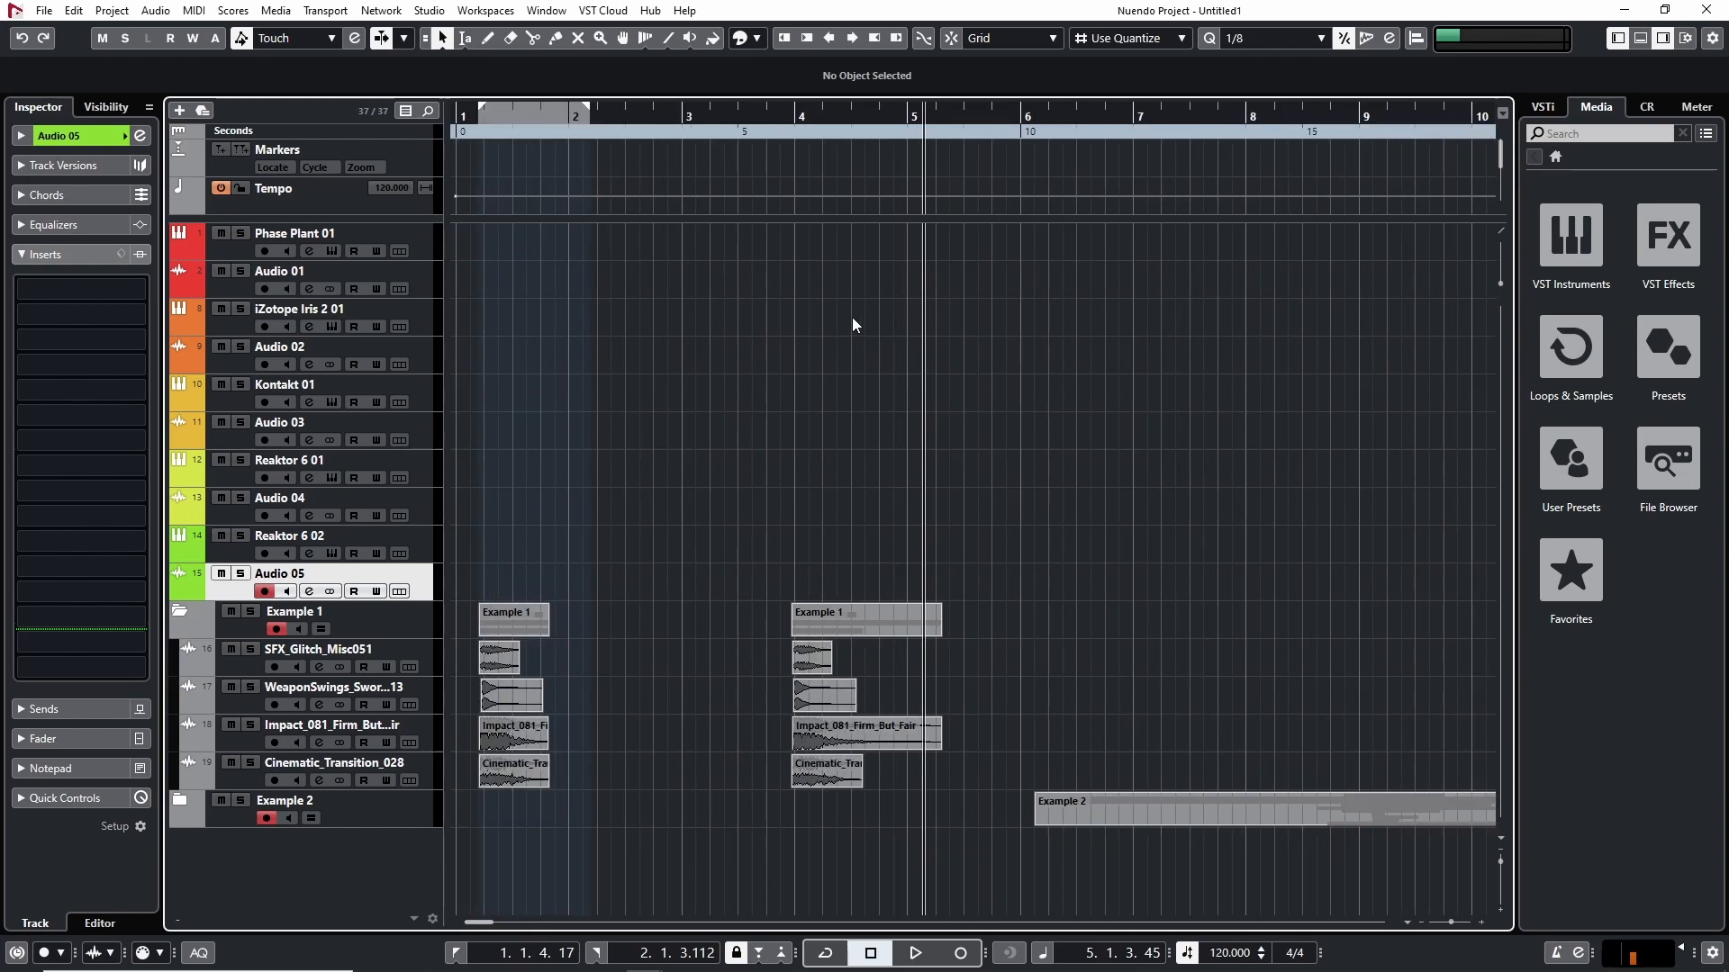
{"action": "left_click", "coordinate": [786, 127]}
{"action": "key", "text": "space"}
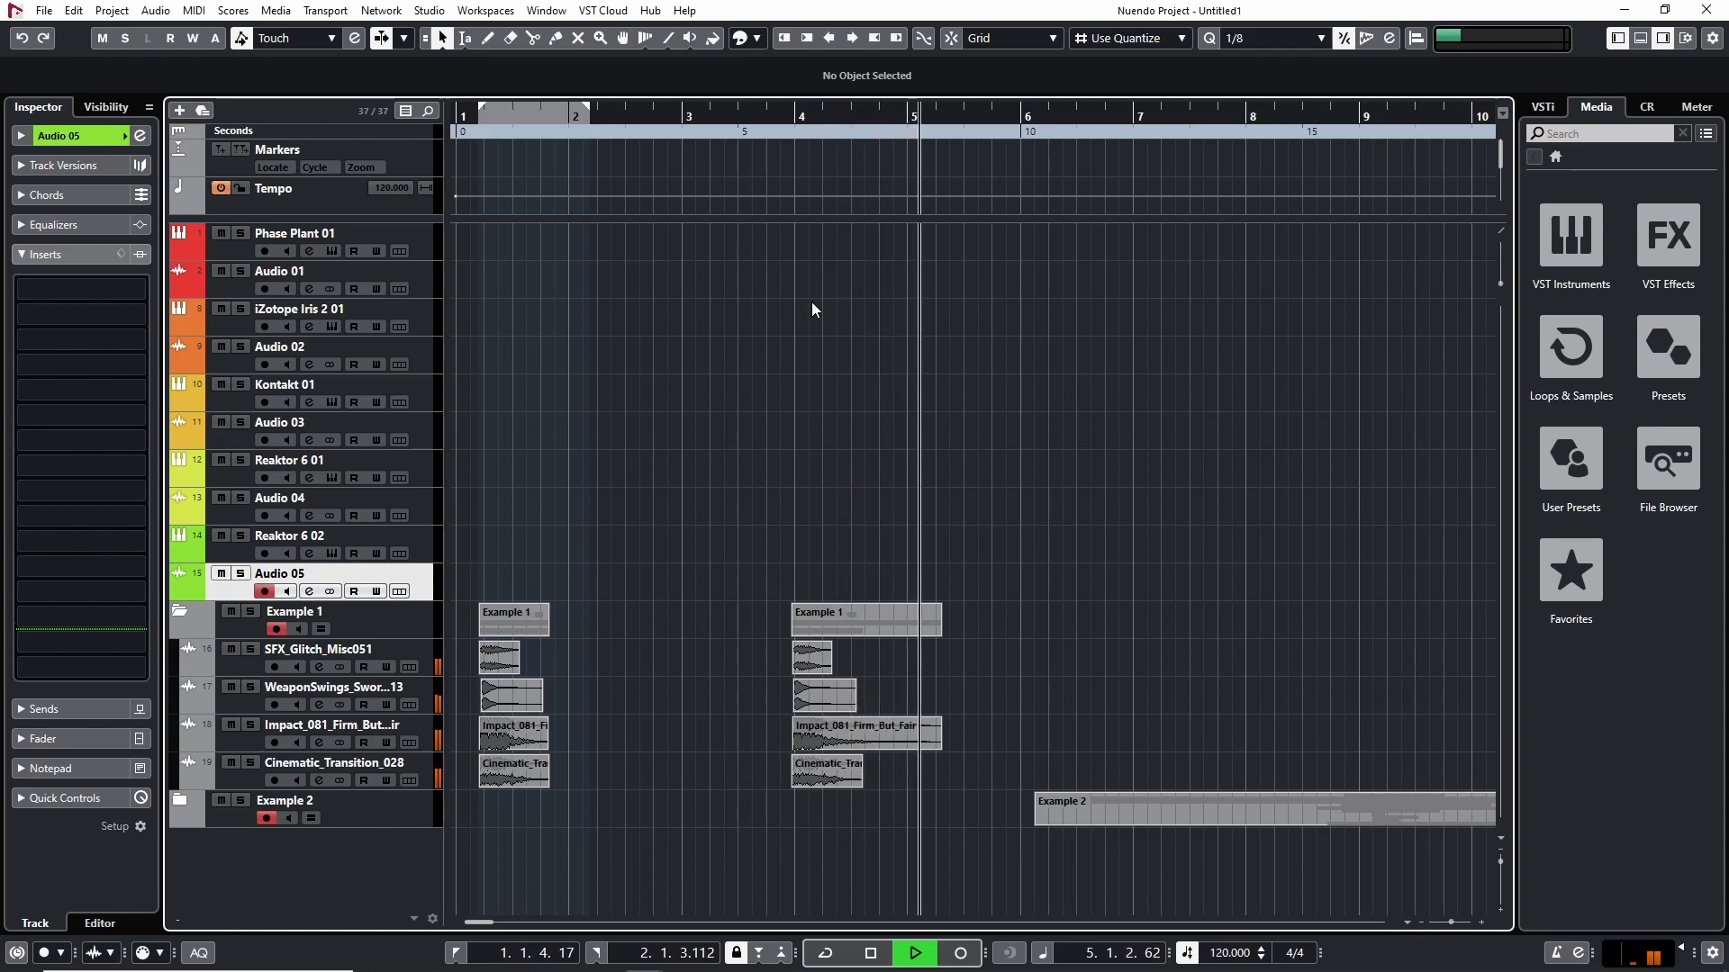
{"action": "key", "text": "space"}
Compare the two Example 1 stacks by playing the first and second alternately, two passes each, and stop playback
{"action": "left_click", "coordinate": [466, 133]}
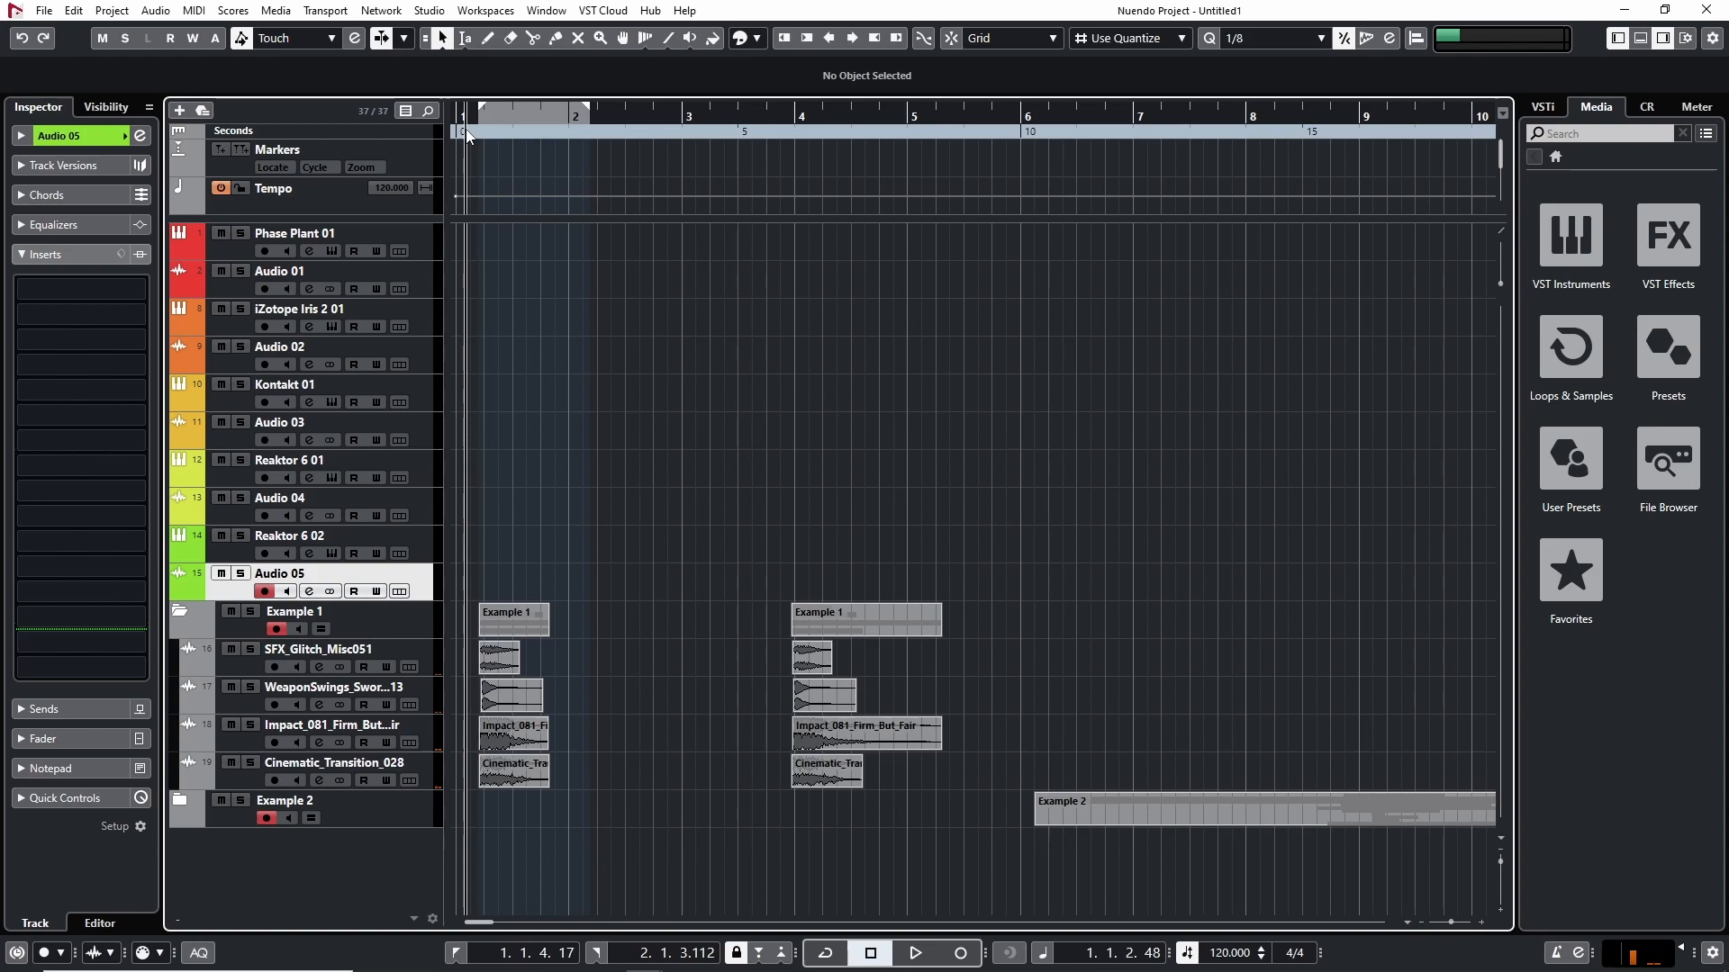
{"action": "key", "text": "space"}
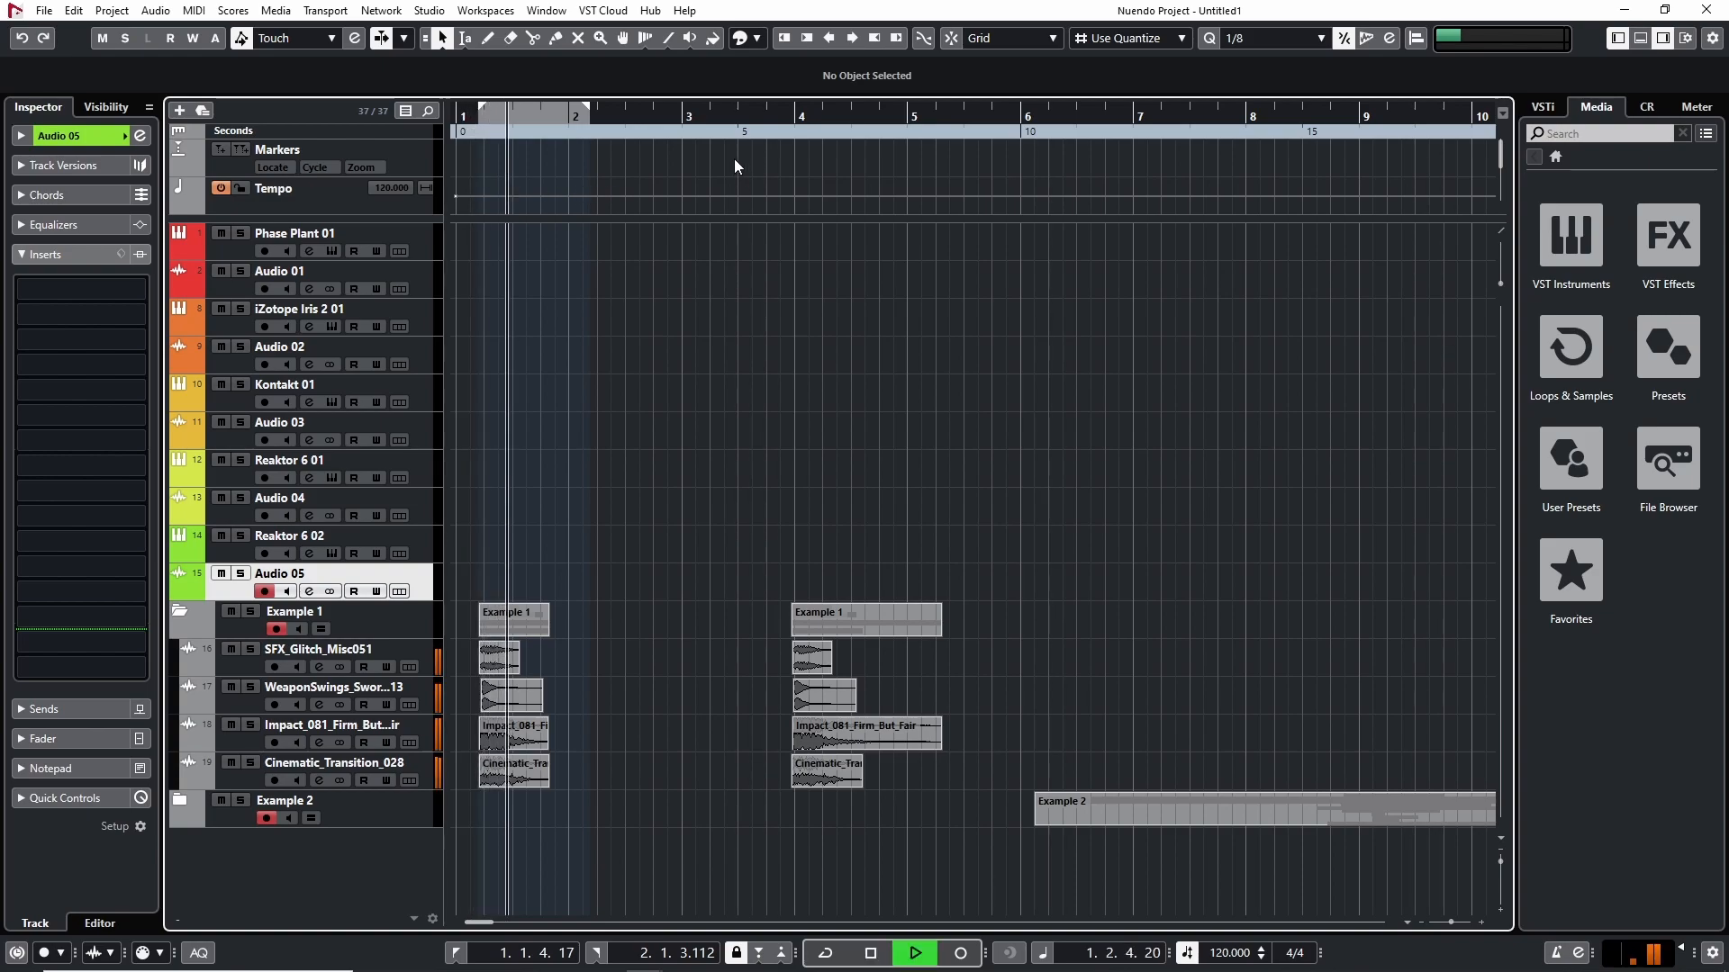
{"action": "left_click", "coordinate": [791, 117]}
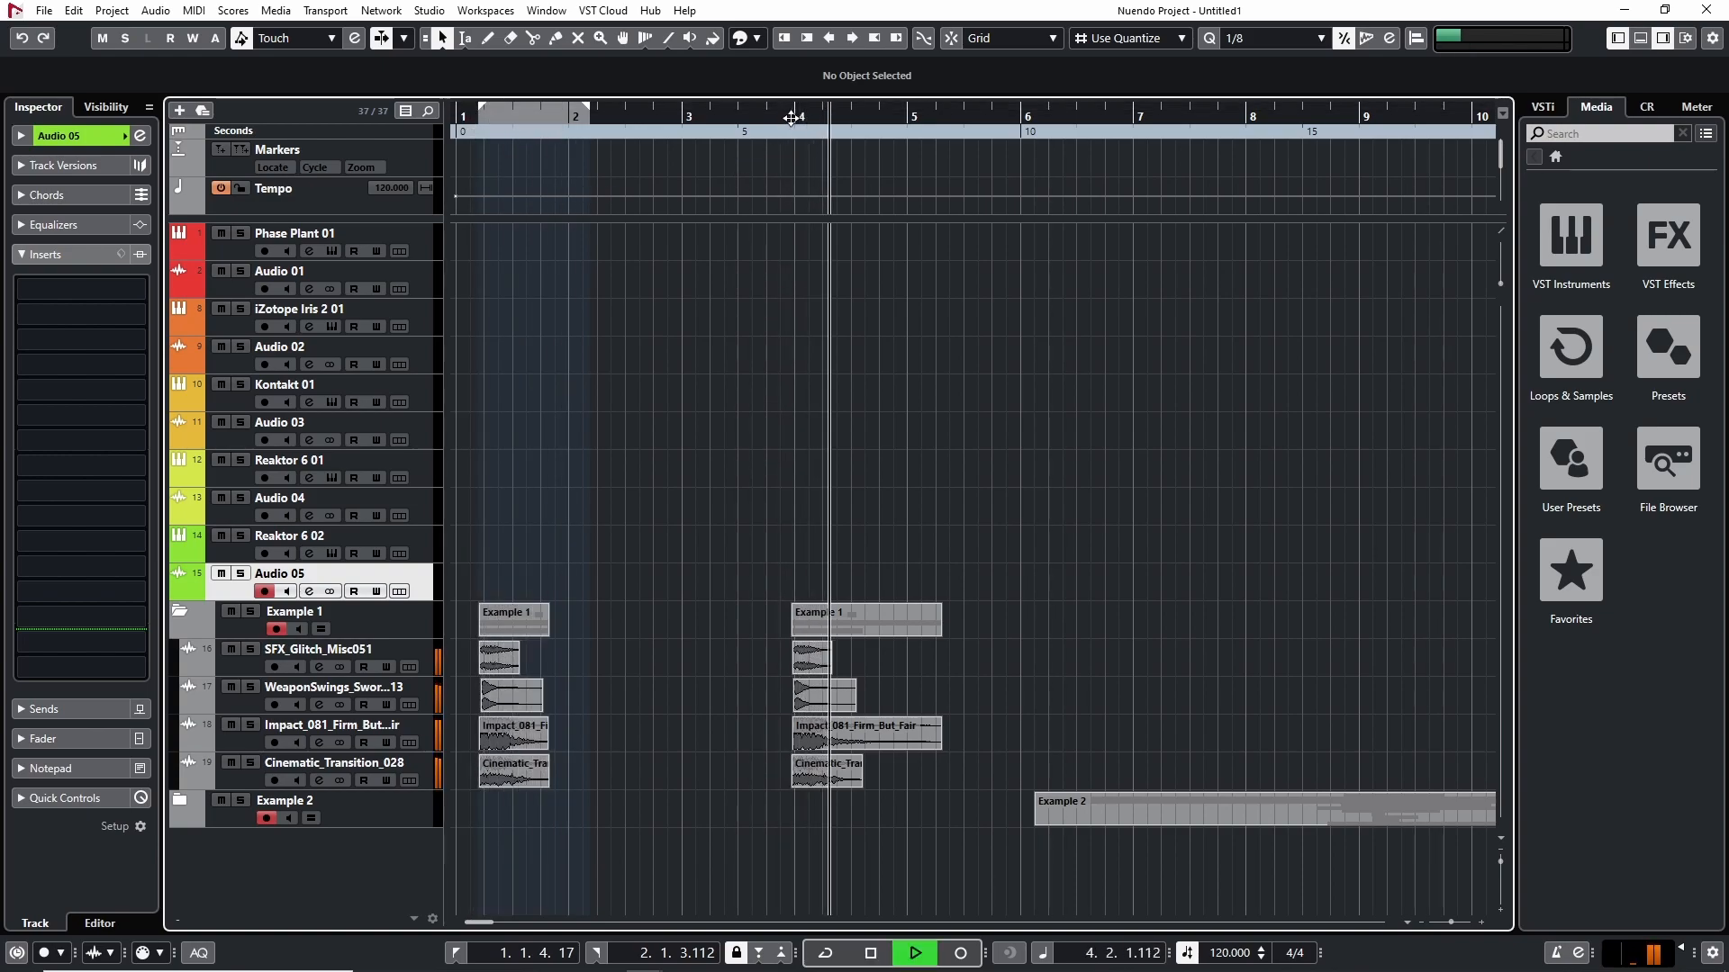
{"action": "left_click", "coordinate": [468, 120]}
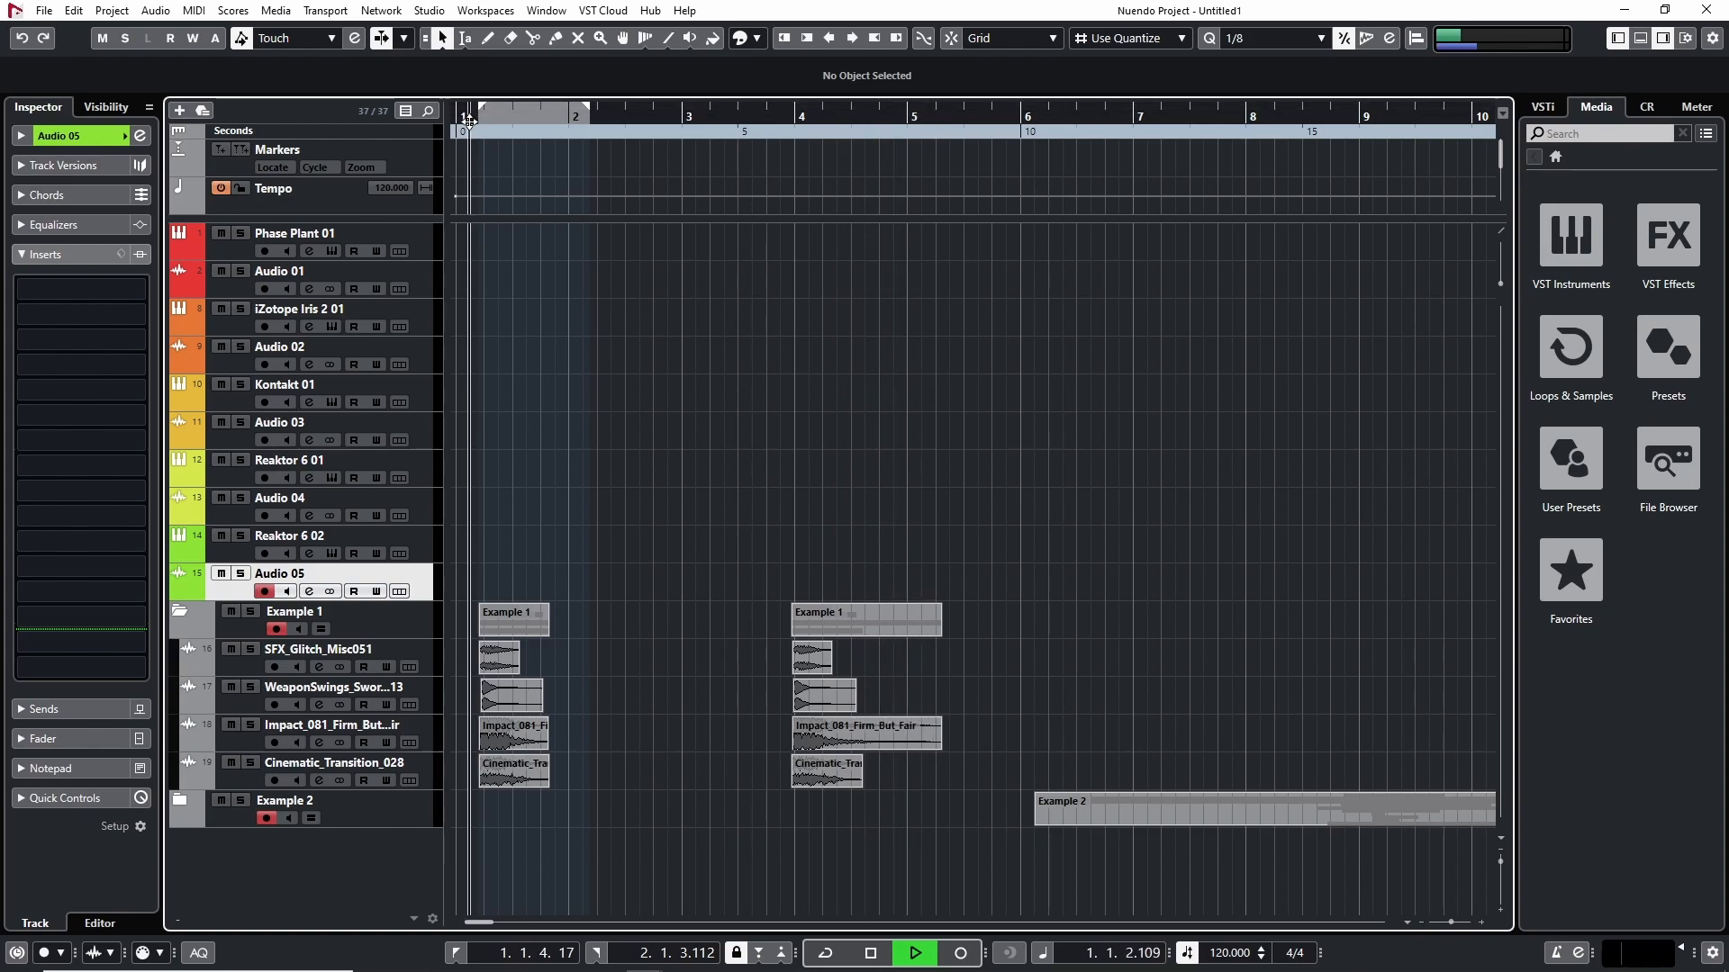
{"action": "left_click", "coordinate": [790, 117]}
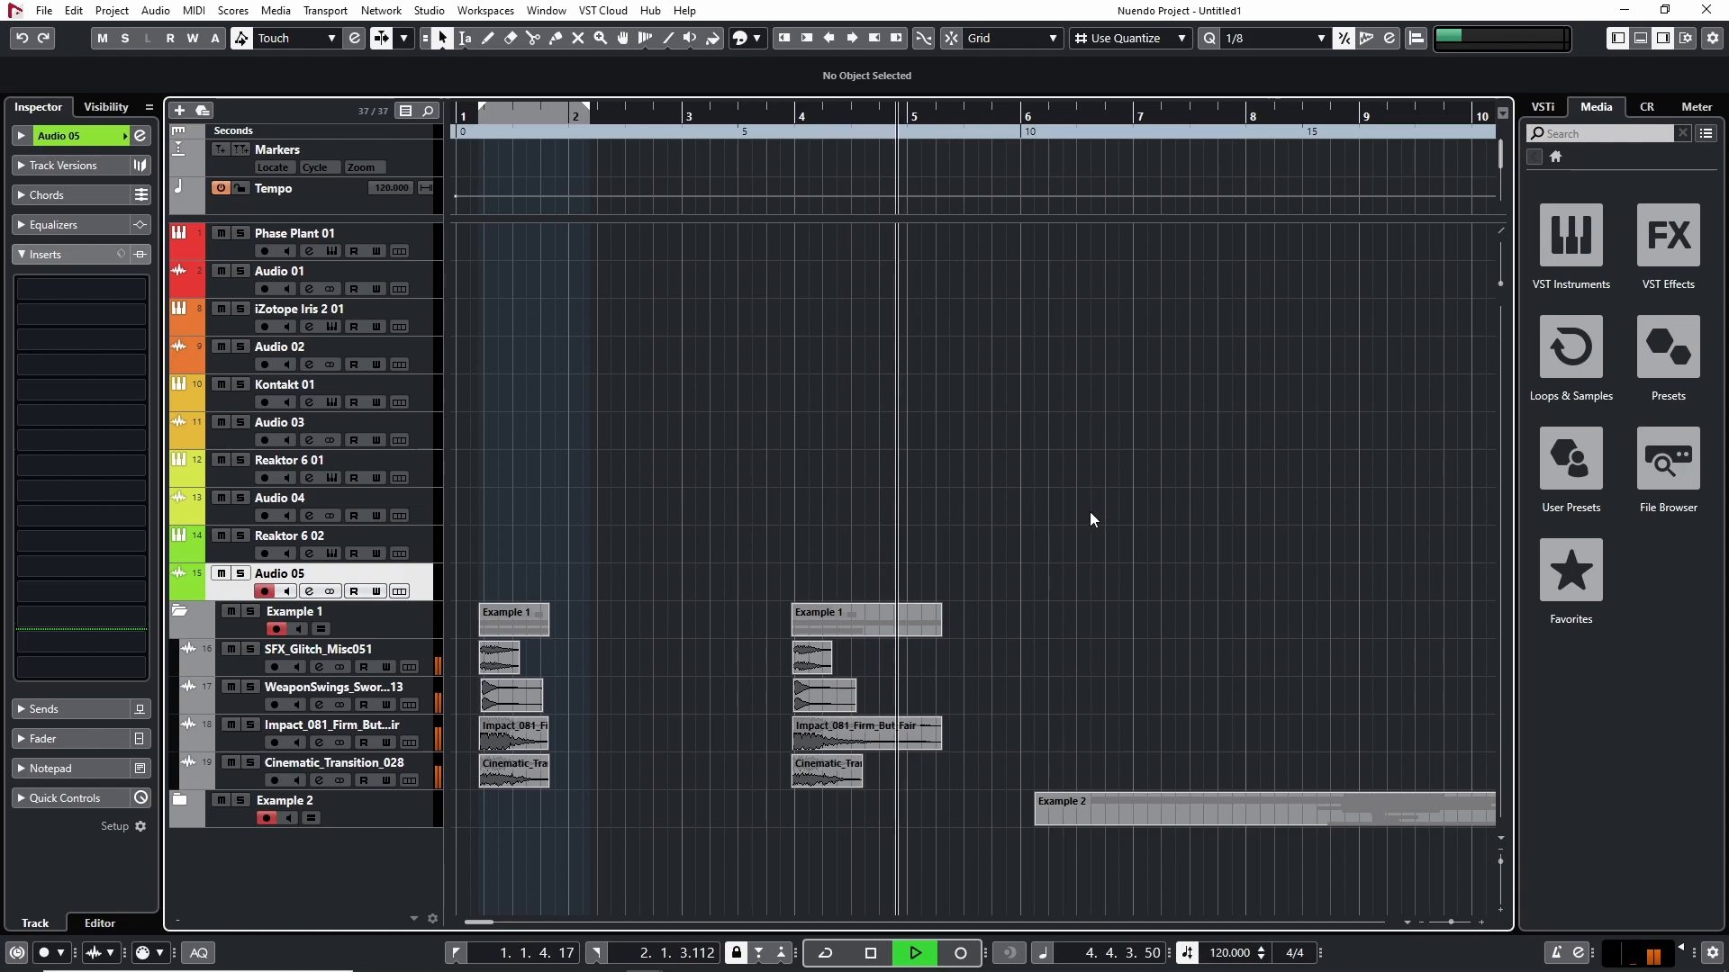
{"action": "key", "text": "space"}
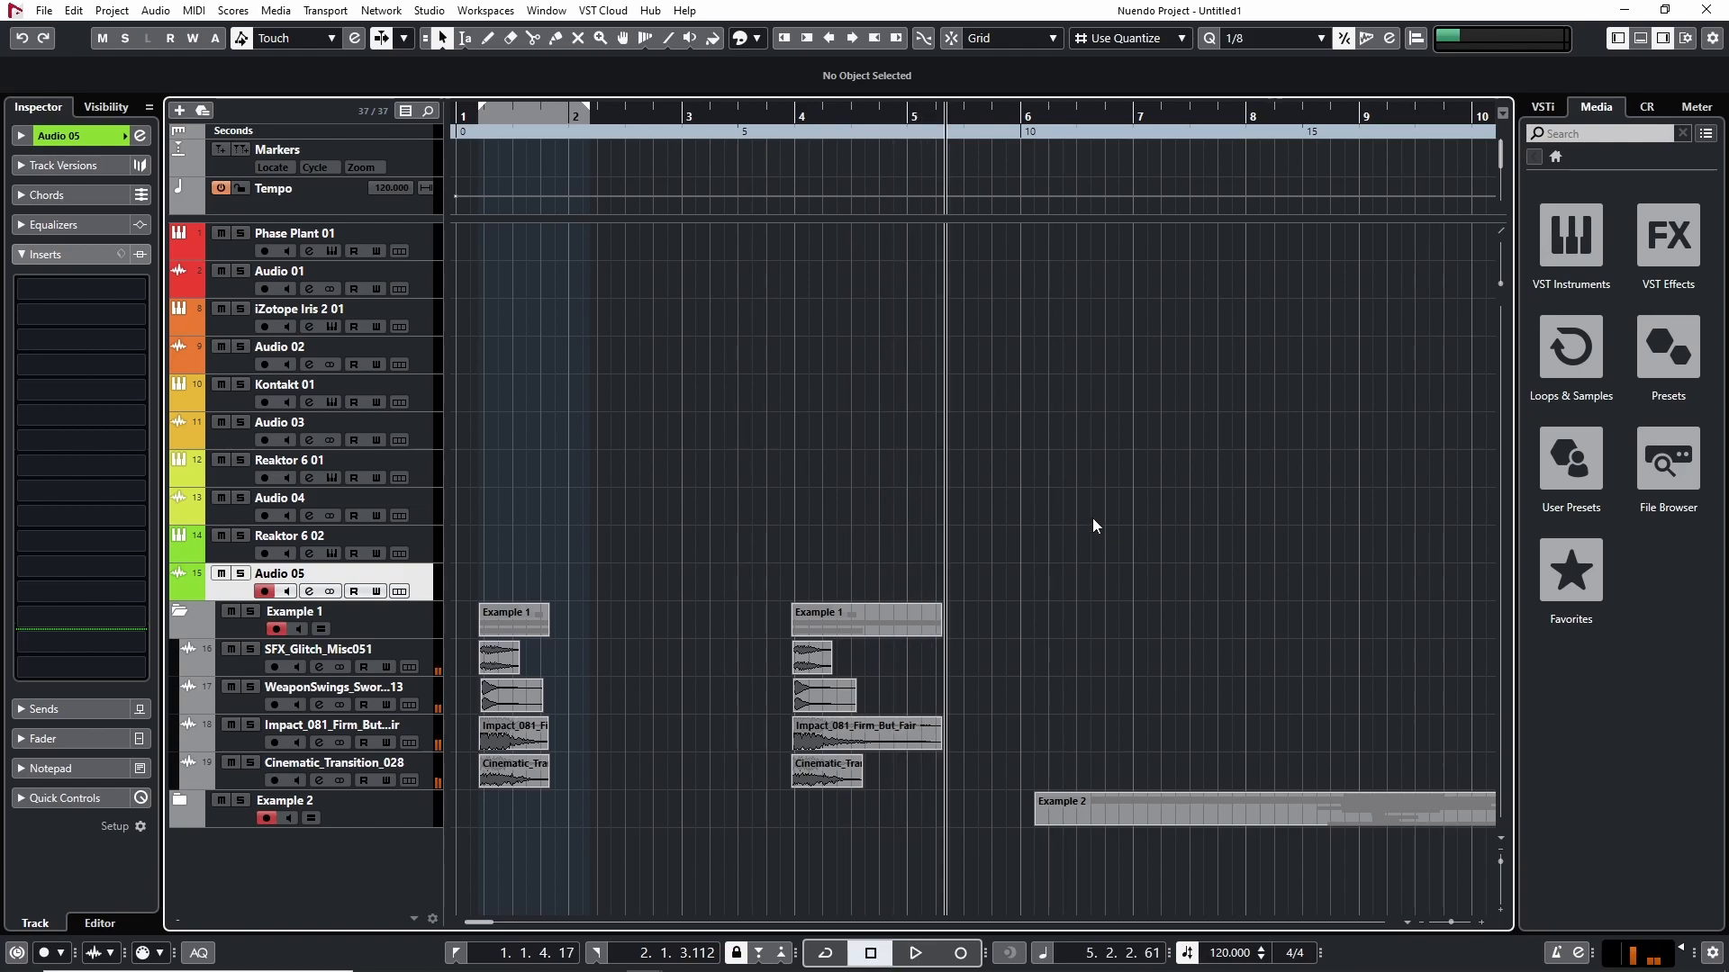